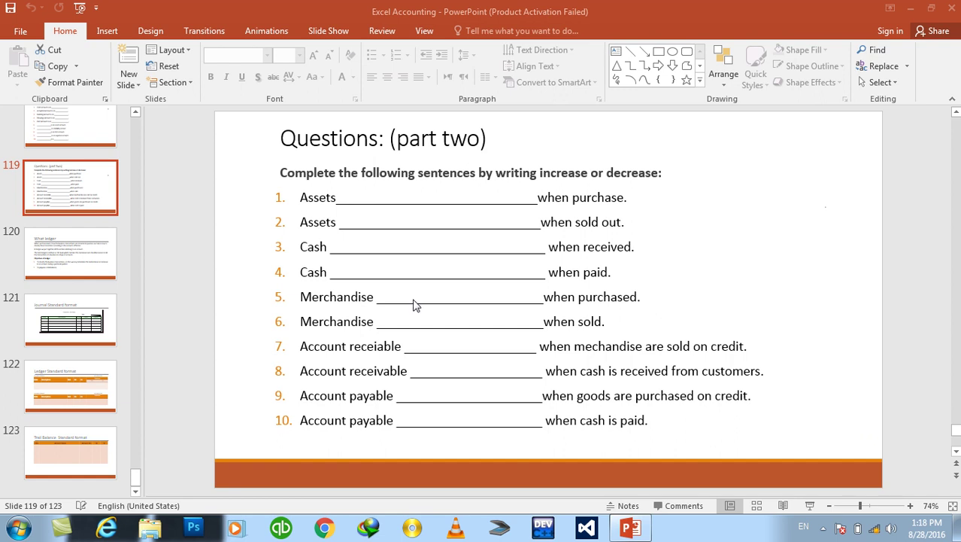
Step: Go to slide 120, 'What ledger', with the ledger definition and its two objectives
left_click(68, 141)
left_click(70, 206)
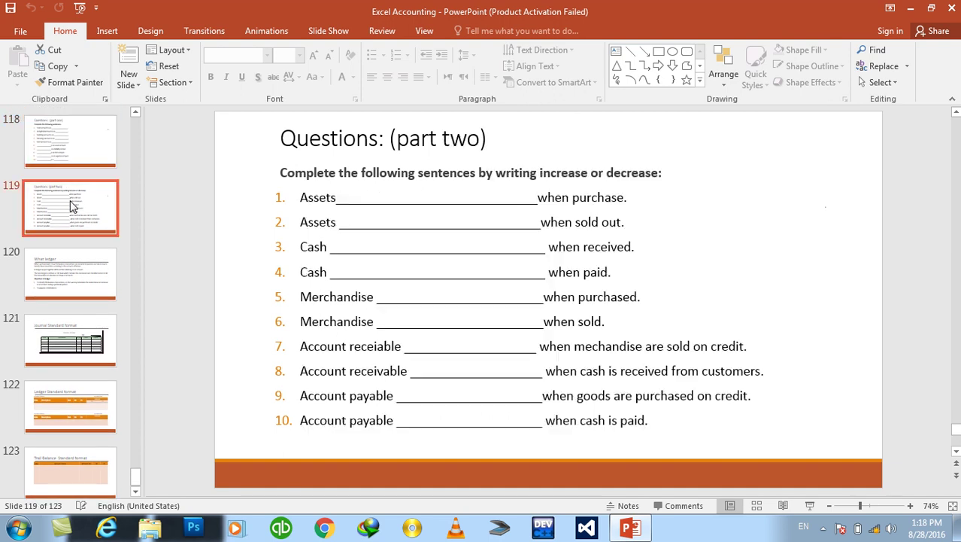
left_click(81, 267)
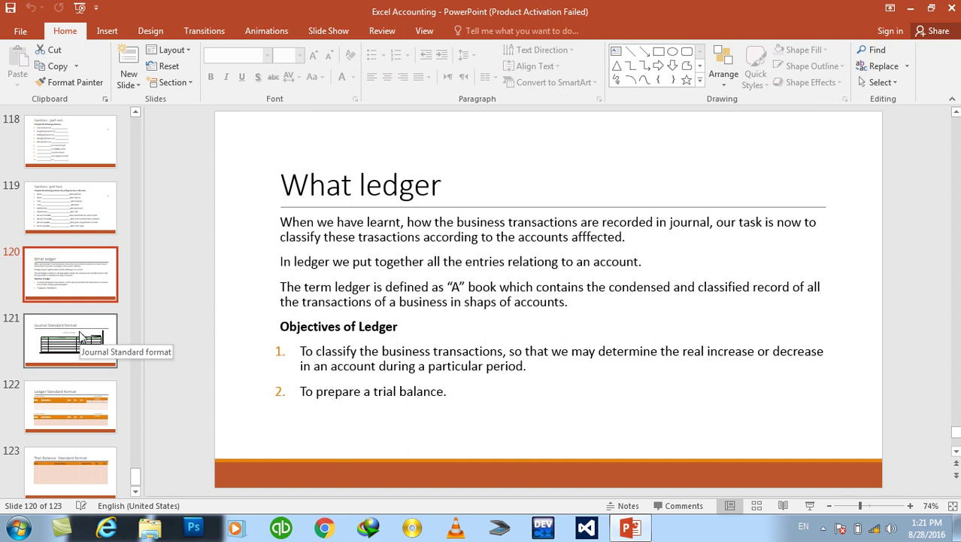
Step: Select slide 121, 'Journal Standard format', with its GENERAL JOURNAL table
left_click(81, 336)
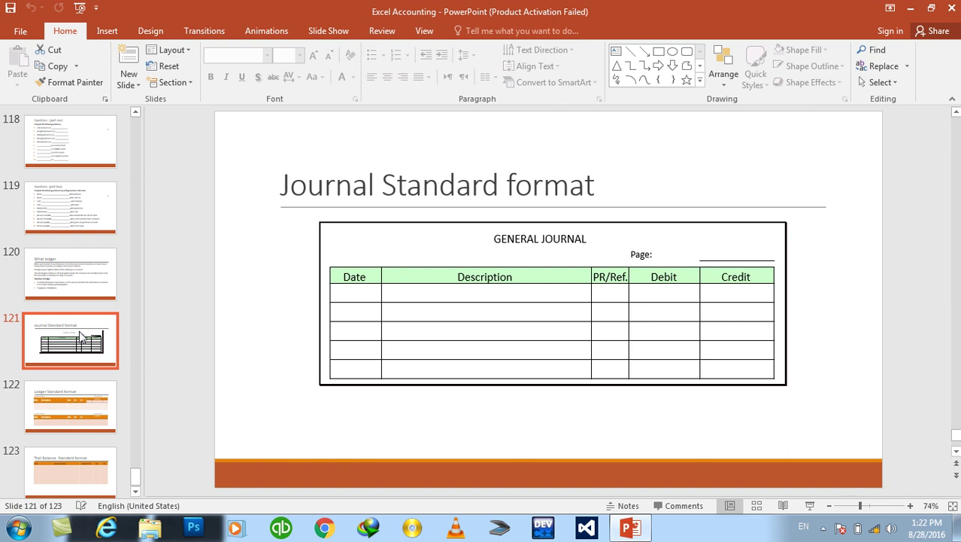
Step: Select the GENERAL JOURNAL table shape to bring up its Drawing Tools Format options
left_click(716, 256)
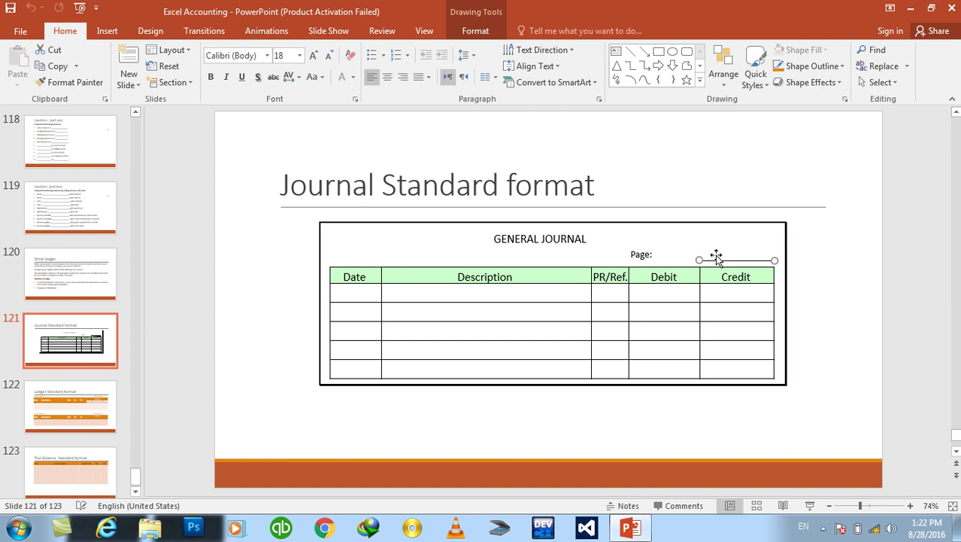
left_click(608, 292)
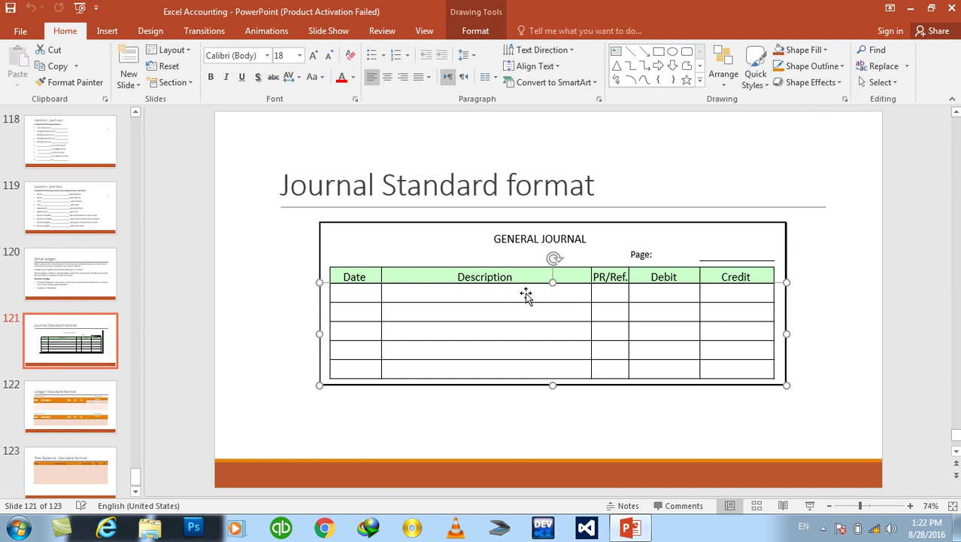
double_click(614, 295)
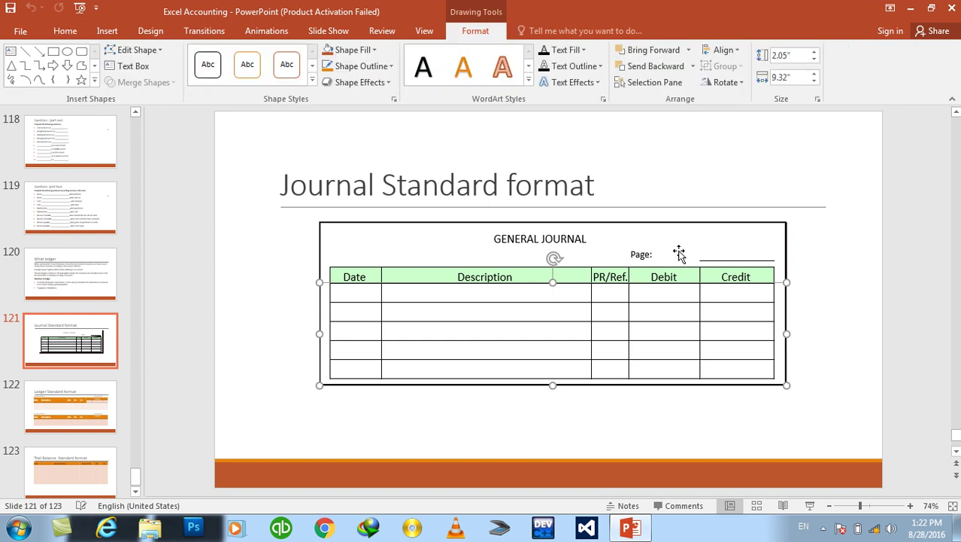
Step: Nudge the GENERAL JOURNAL header shape down, then go to slide 122, 'Ledger Standard format'
left_click(715, 256)
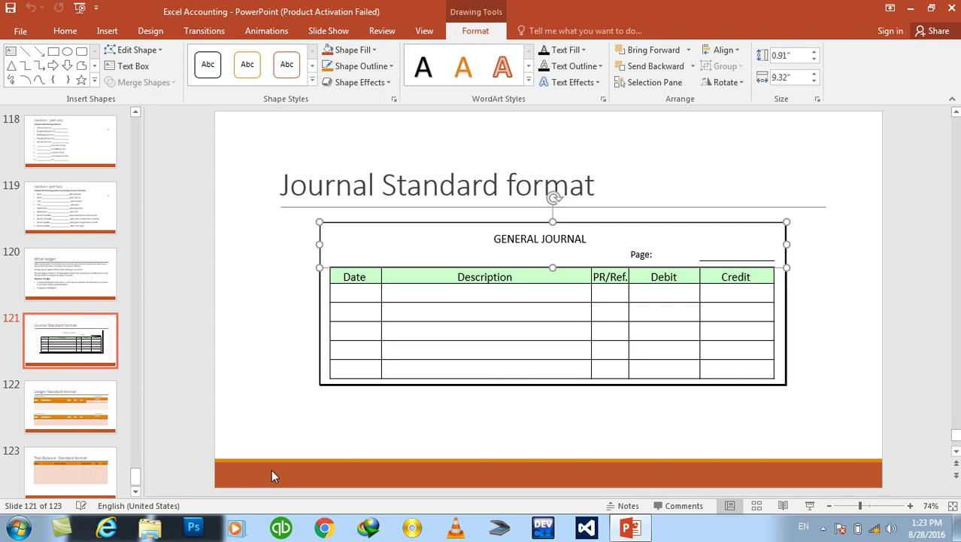
key("Down")
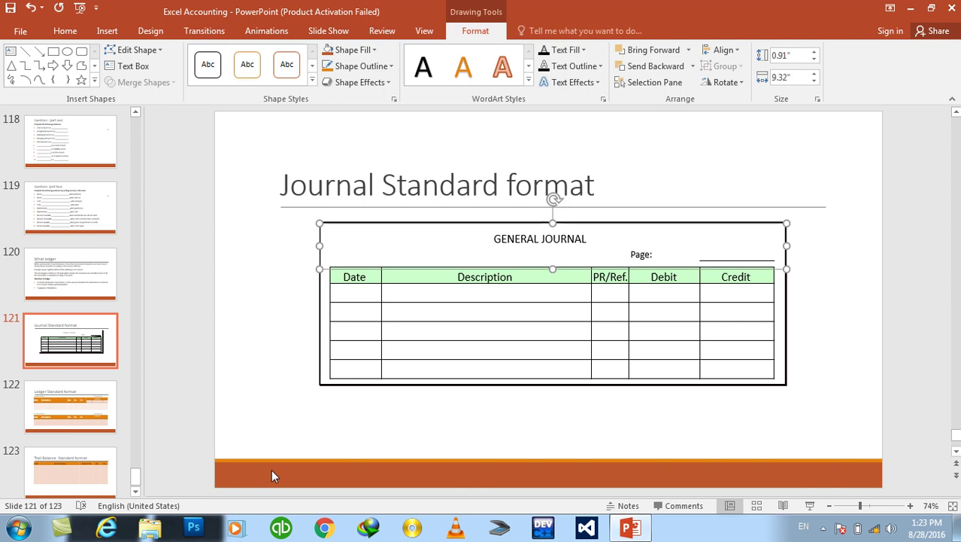
left_click(36, 400)
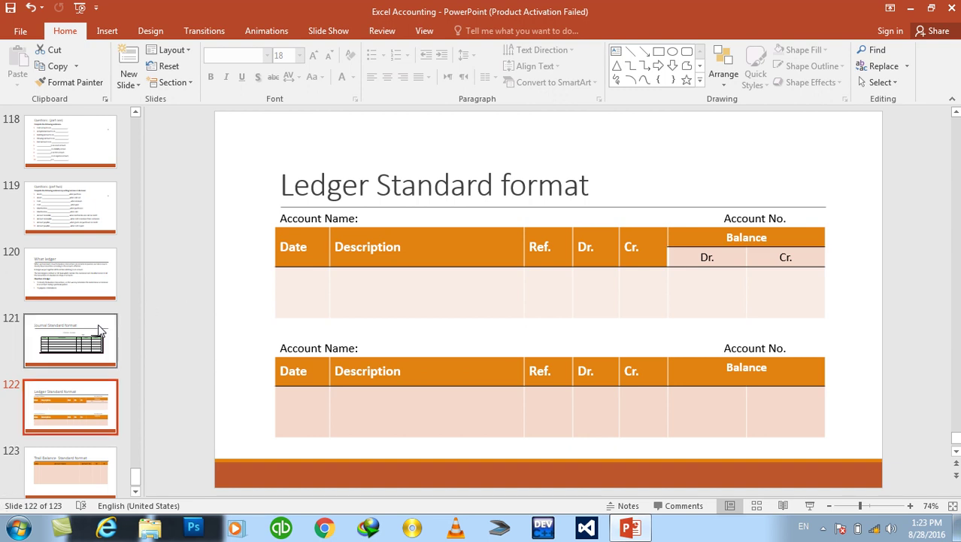
left_click(72, 342)
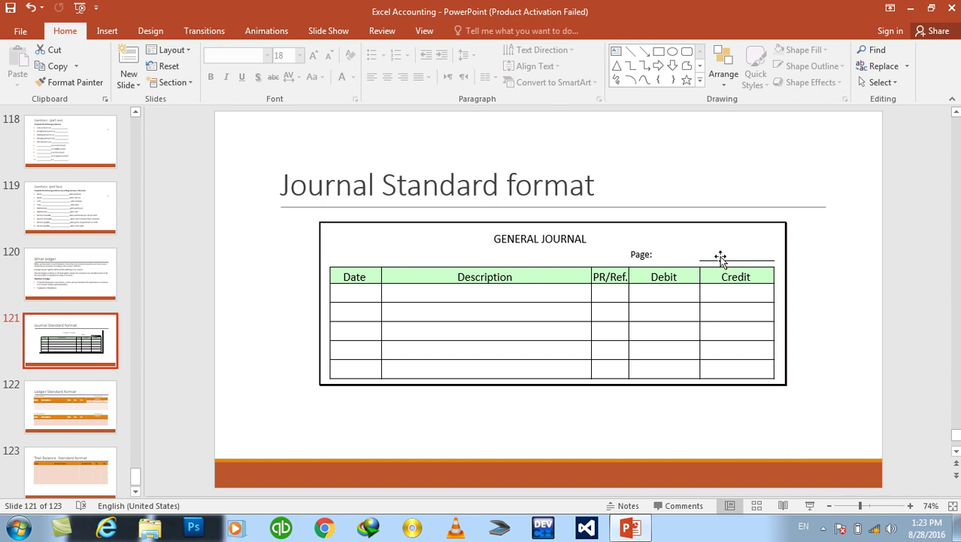
left_click(105, 400)
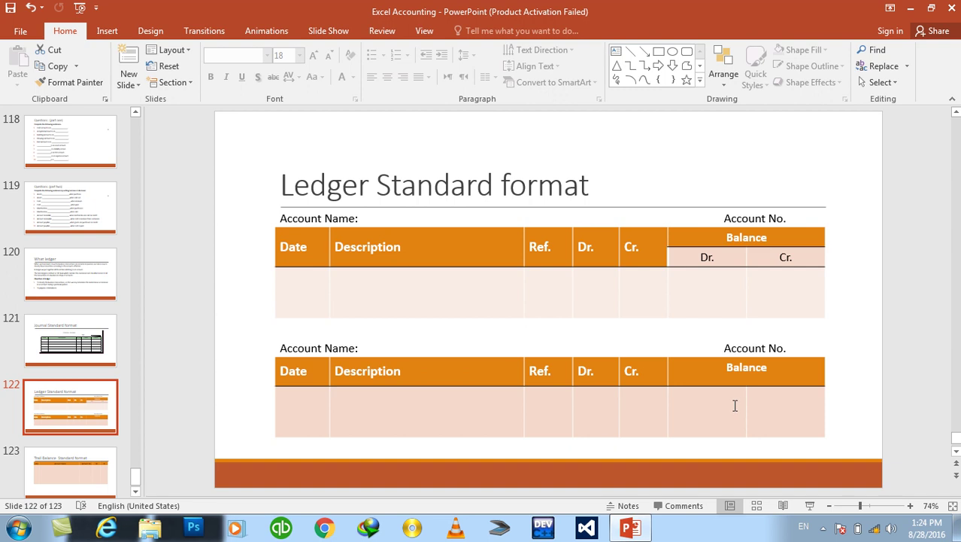
left_click_drag(735, 404, 782, 416)
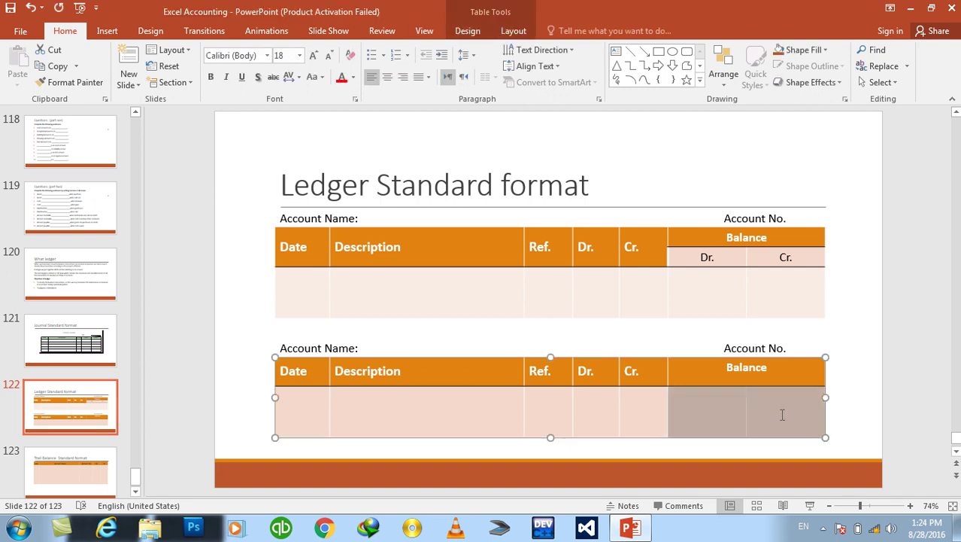
left_click(511, 31)
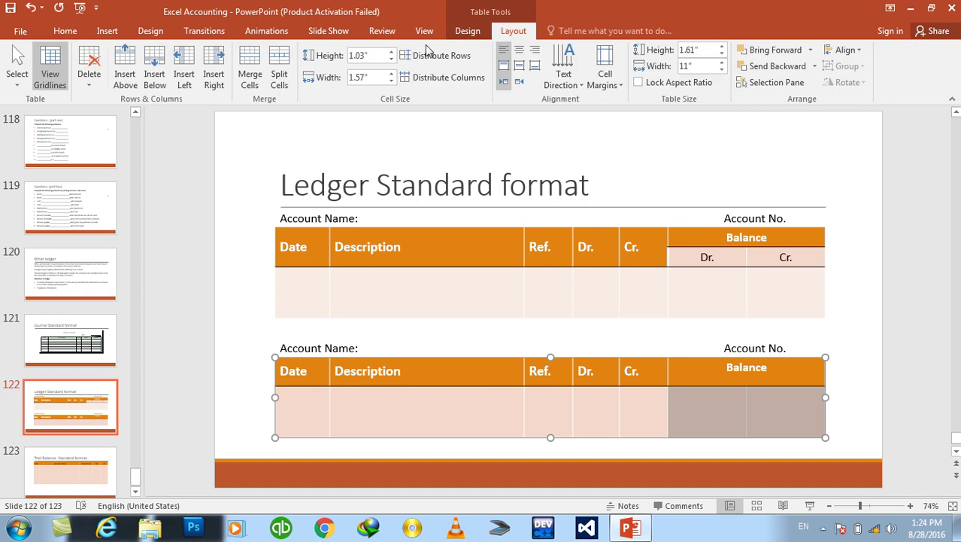
left_click(252, 73)
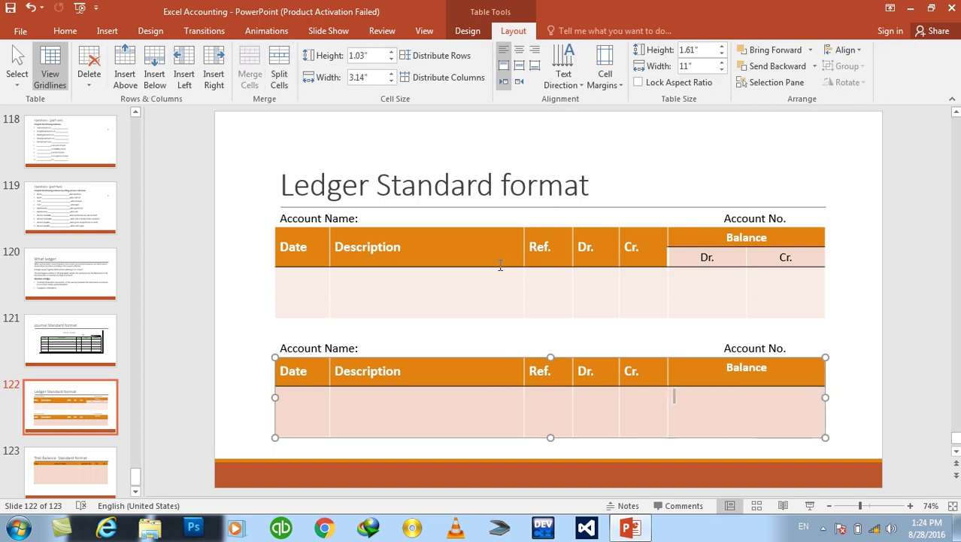
left_click(710, 329)
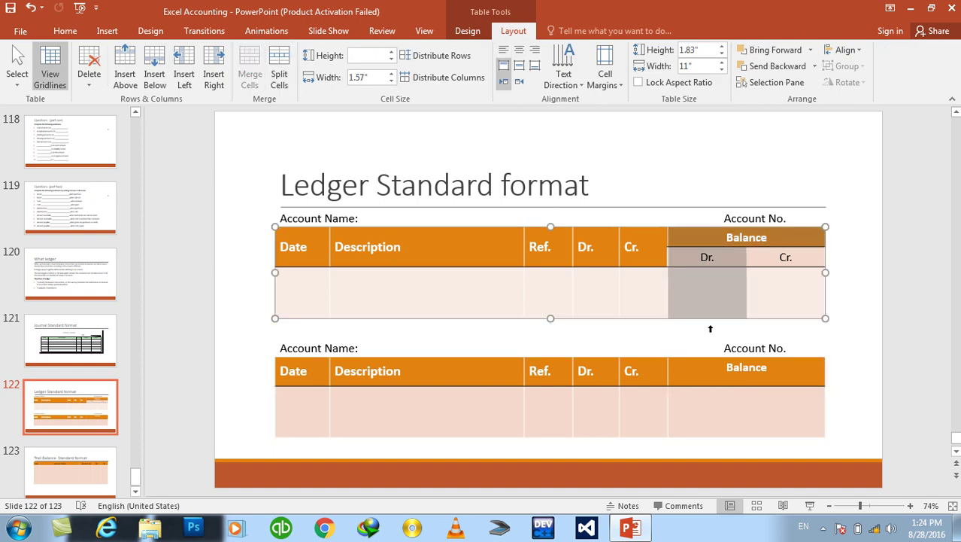
key("ctrl+s")
left_click(860, 347)
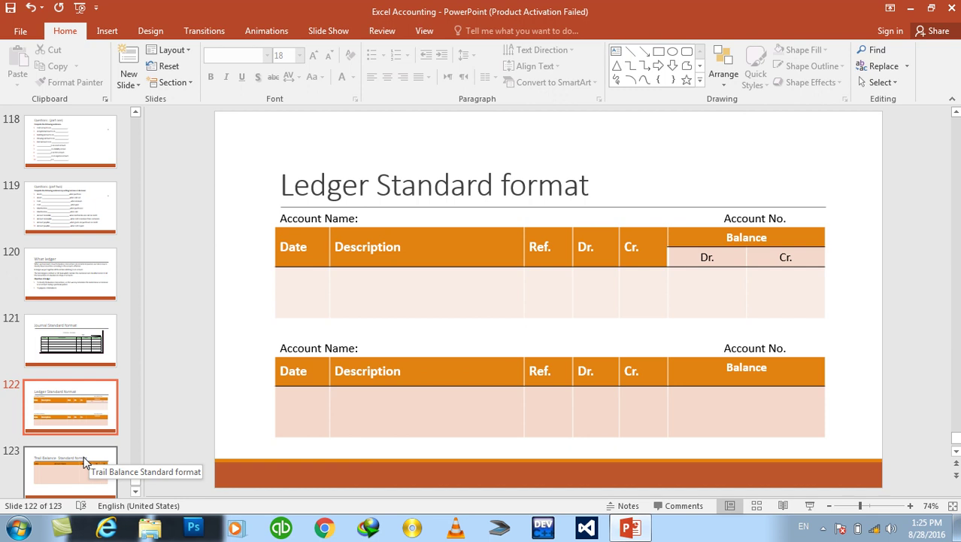
Step: Display slide 123, 'Trail Balance Standard format', with its S.No, Account Name, Account.No, Dr, Cr table
left_click(83, 462)
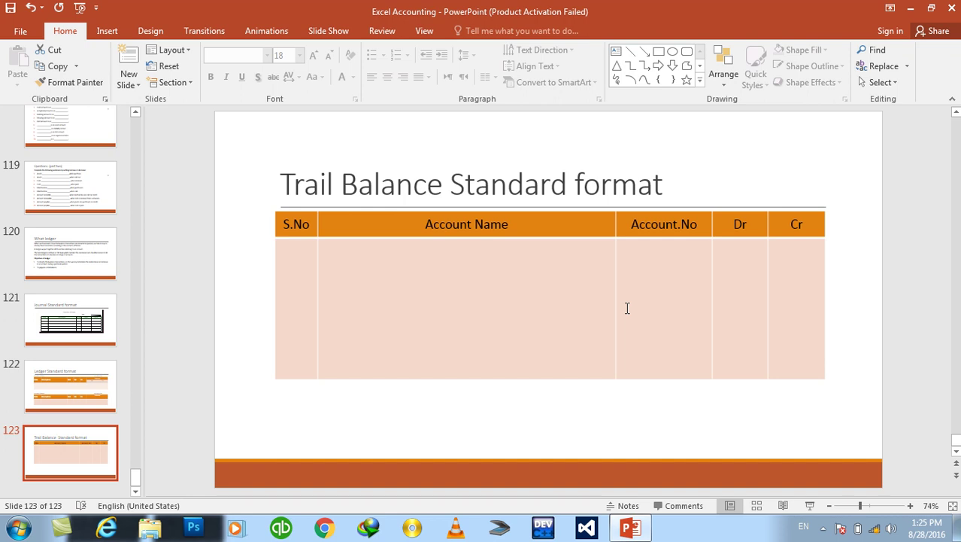
Step: Launch Excel with a new blank workbook and maximize its window
key("super+r")
type("excel")
key("Return")
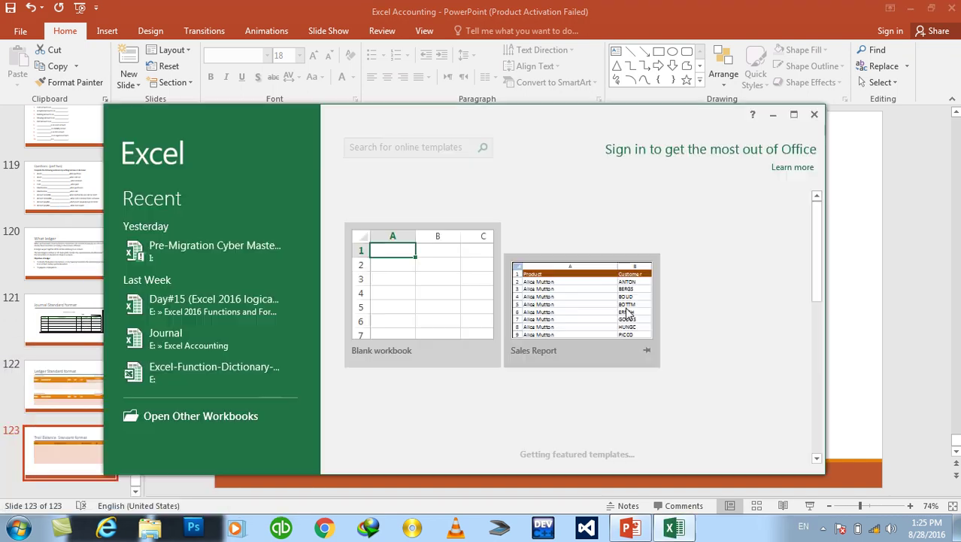
key("Return")
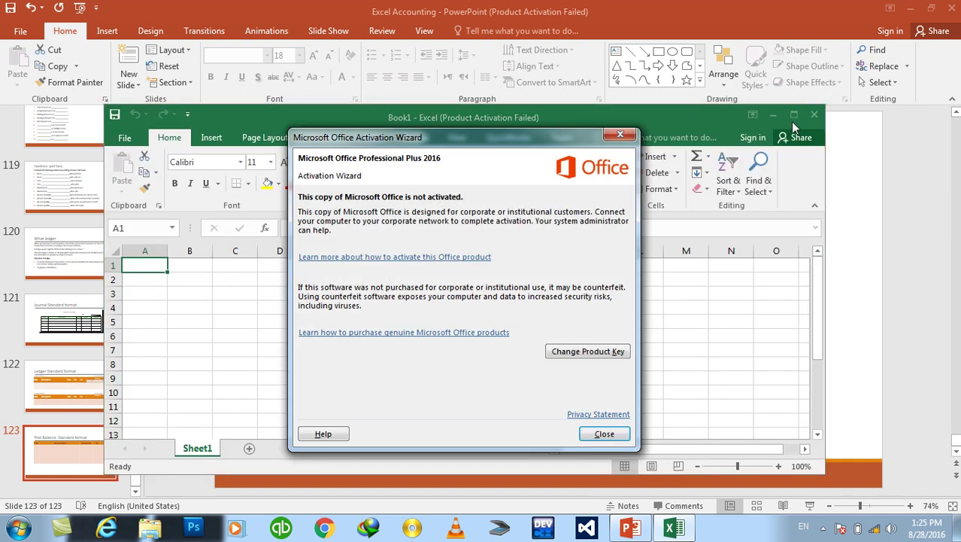
key("Escape")
left_click(791, 119)
Step: Save the workbook as 'Accounting Cycle Formats' in E:\Excel Accounting
key("ctrl+s")
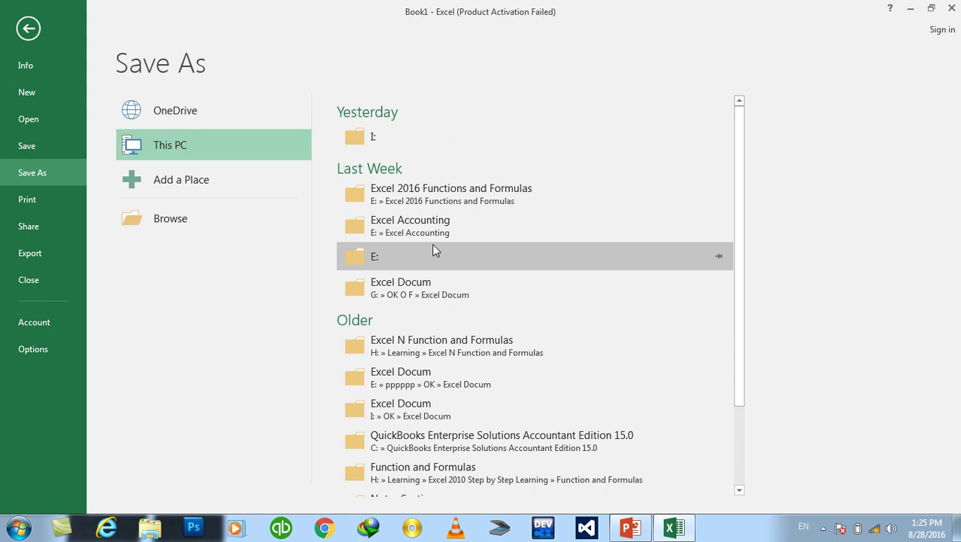
left_click(242, 224)
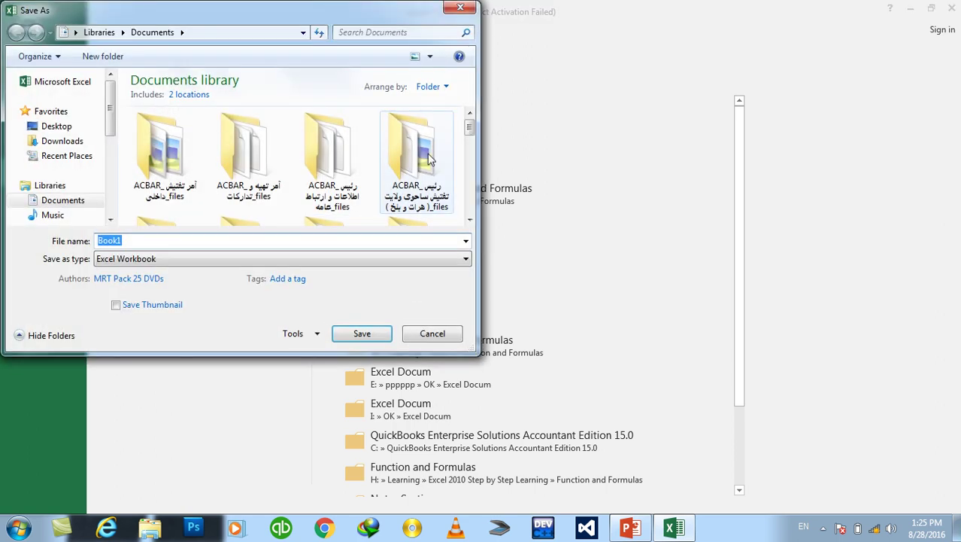
scroll(112, 191, "down", 3)
left_click(98, 181)
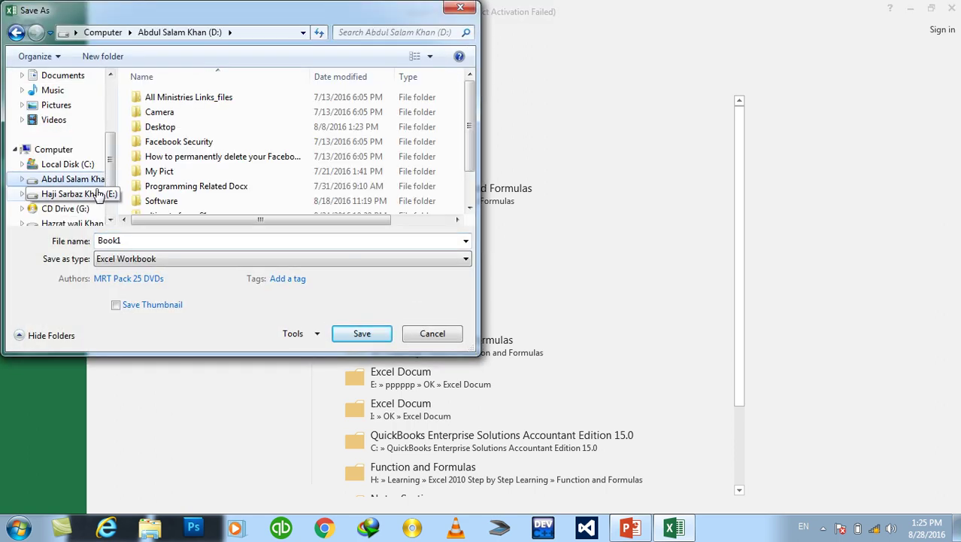
left_click(97, 194)
double_click(186, 142)
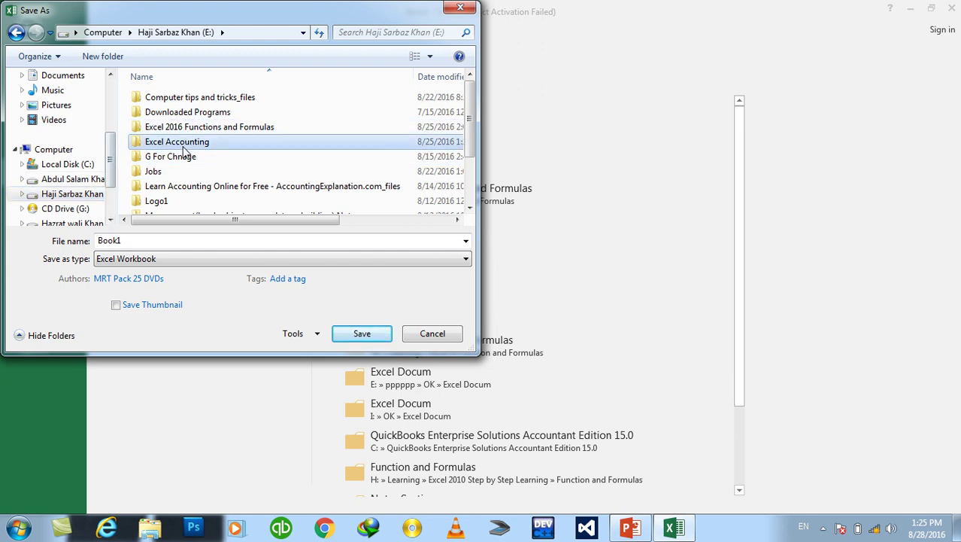
double_click(167, 241)
type("Accounting Cycle")
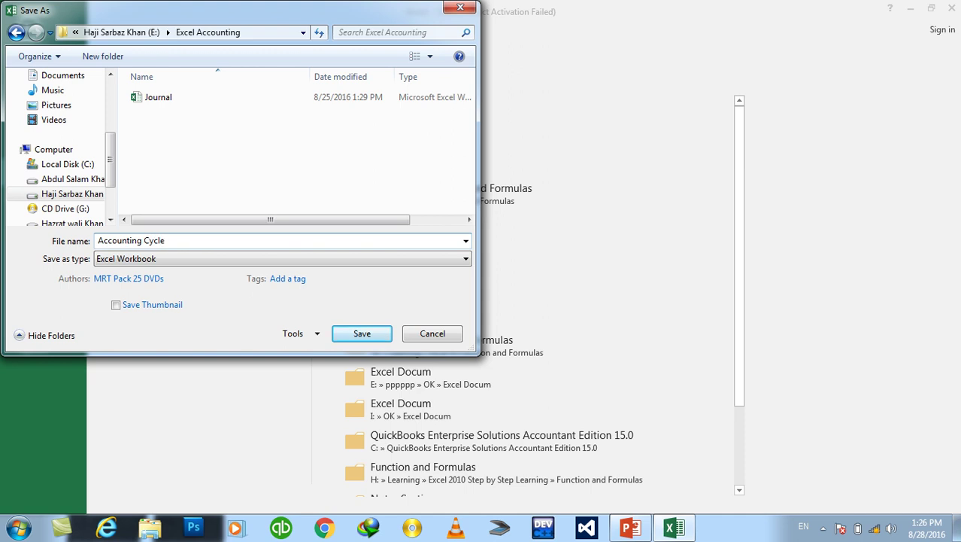
type("ormats")
key("Return")
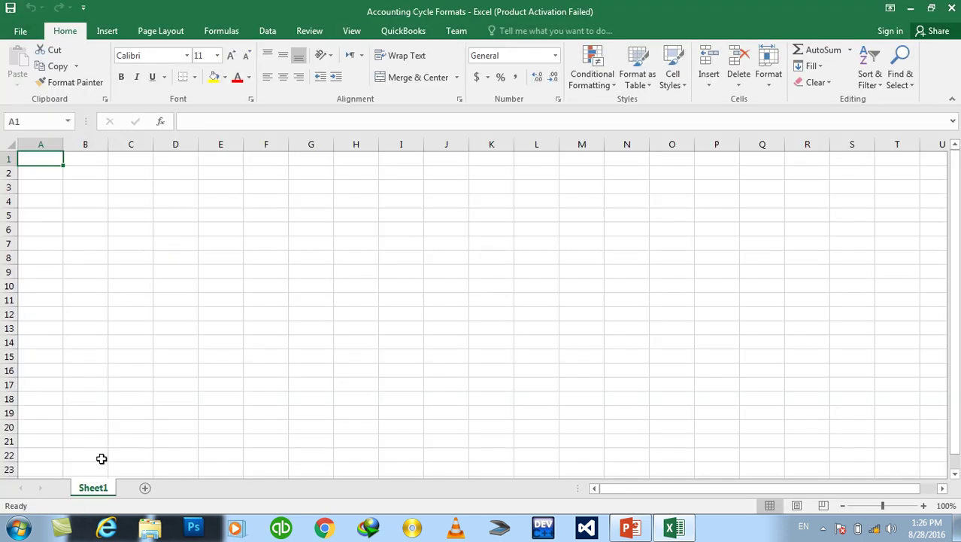
Step: Rename Sheet1 to Journal, add sheets named Ledger and Trial Balance, then return to Journal
double_click(93, 487)
type("Journal")
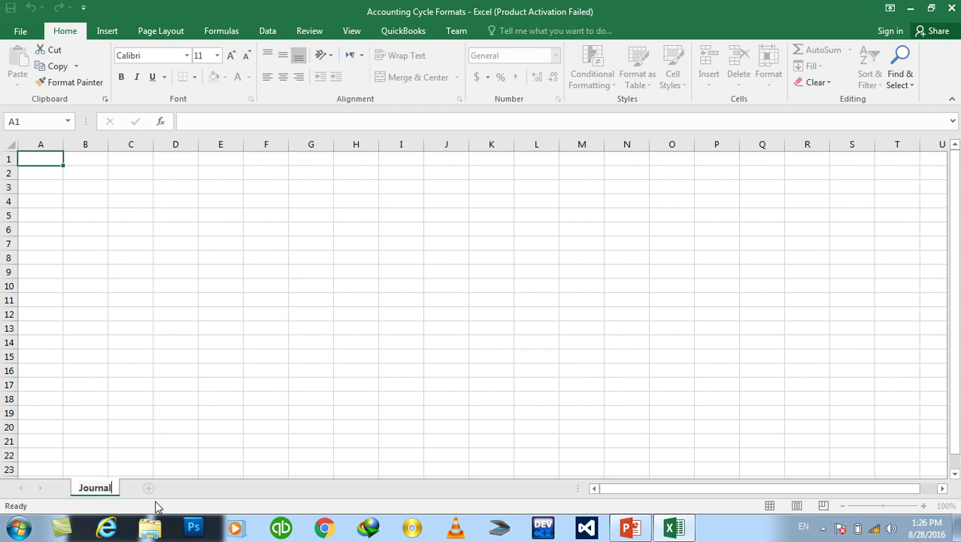
left_click(148, 488)
double_click(143, 488)
type("Led")
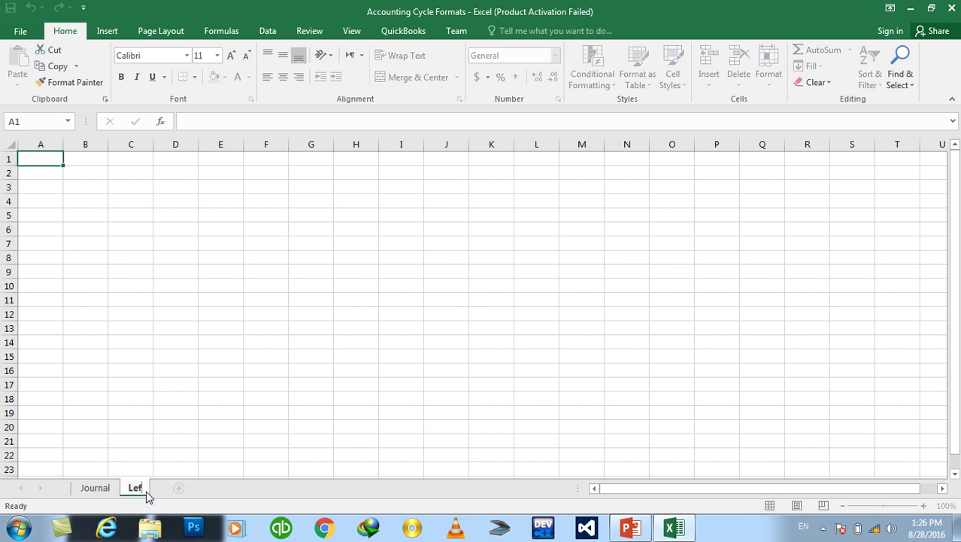
type("ger")
left_click(194, 488)
double_click(189, 488)
type("Tra")
key("BackSpace")
type("ial Balance")
left_click(294, 302)
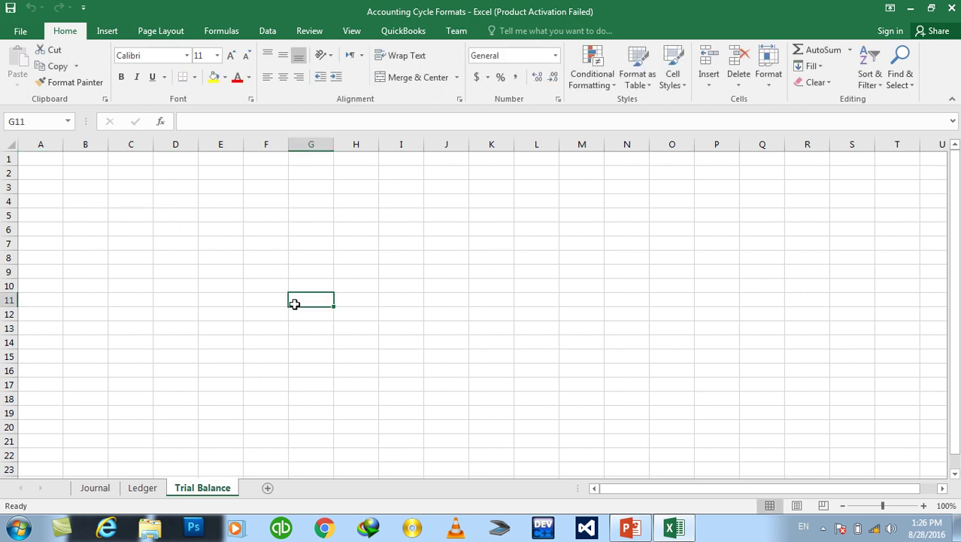
left_click(94, 491)
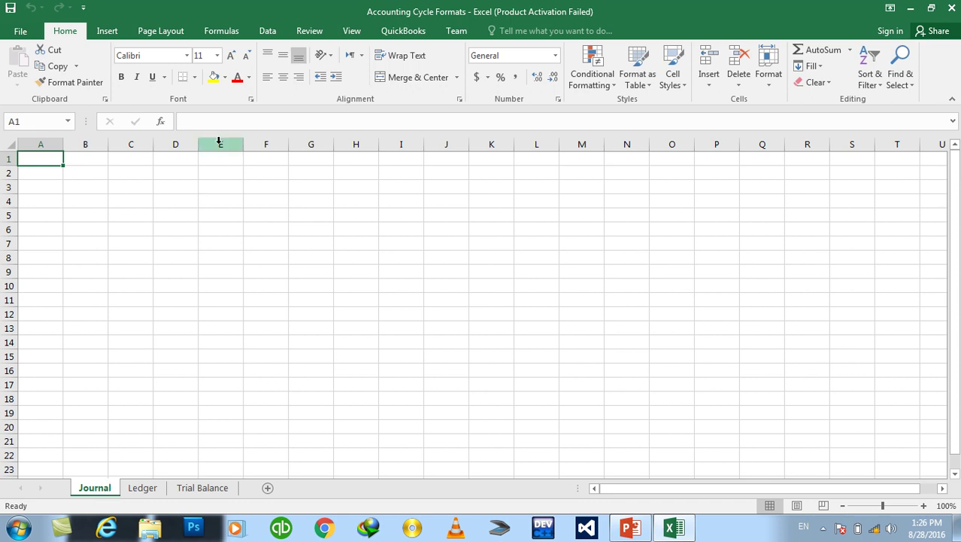
Step: Enter the title 'Journal Standard Formats' in cell A1
left_click(194, 78)
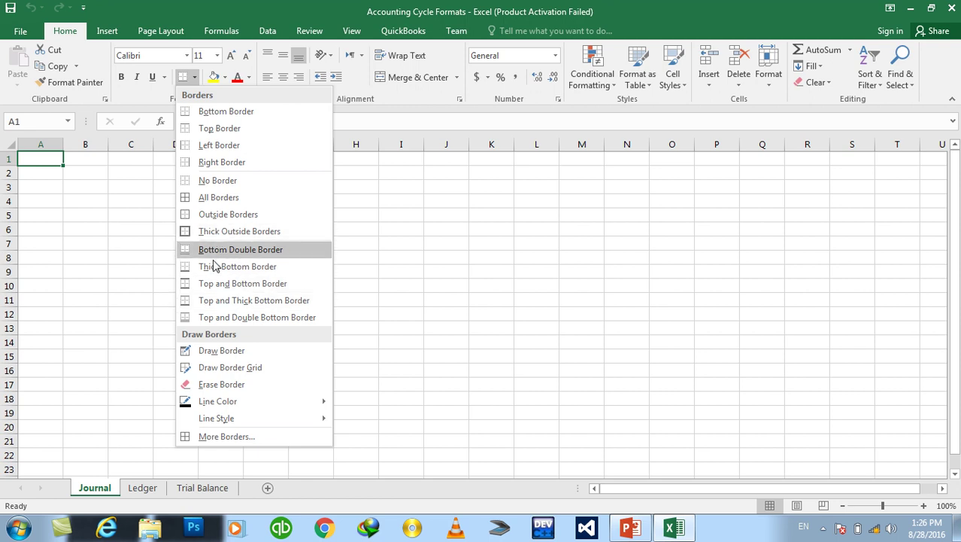
left_click(95, 197)
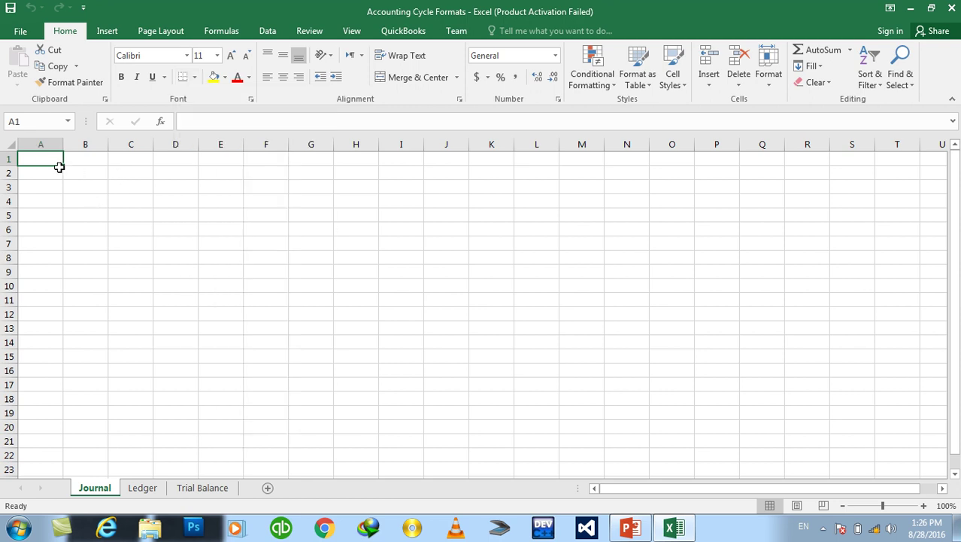
type("Journal S")
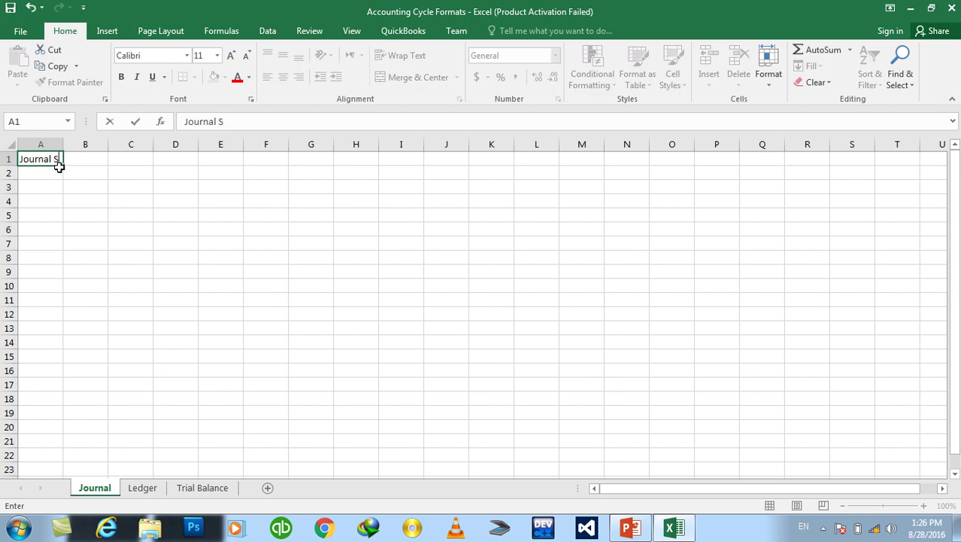
type("ra")
key("BackSpace")
key("BackSpace")
type("andard Formats")
key("Return")
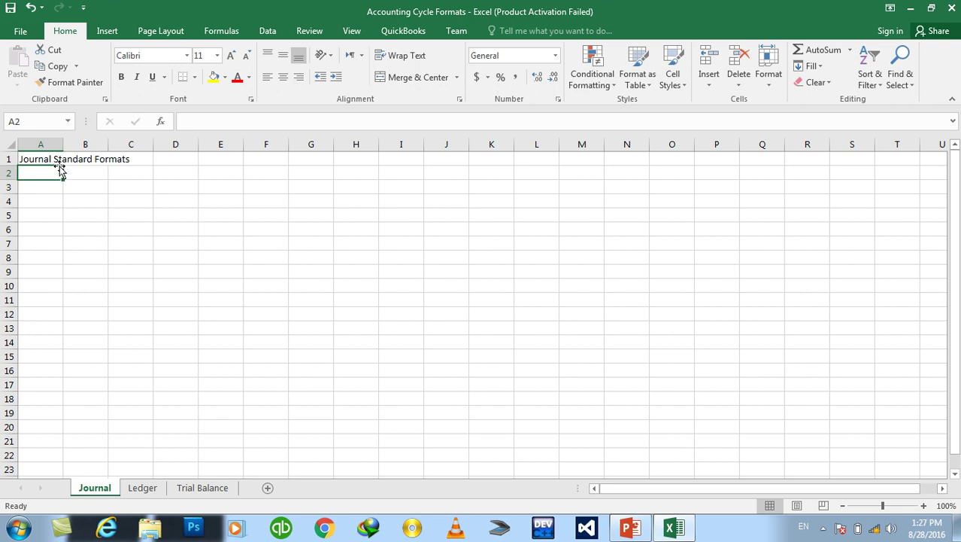
Step: Enter headings Date, Description, PR/Ref, Dr and Cr across A2:E2 and widen column A
type("Date")
key("Tab")
type("Description")
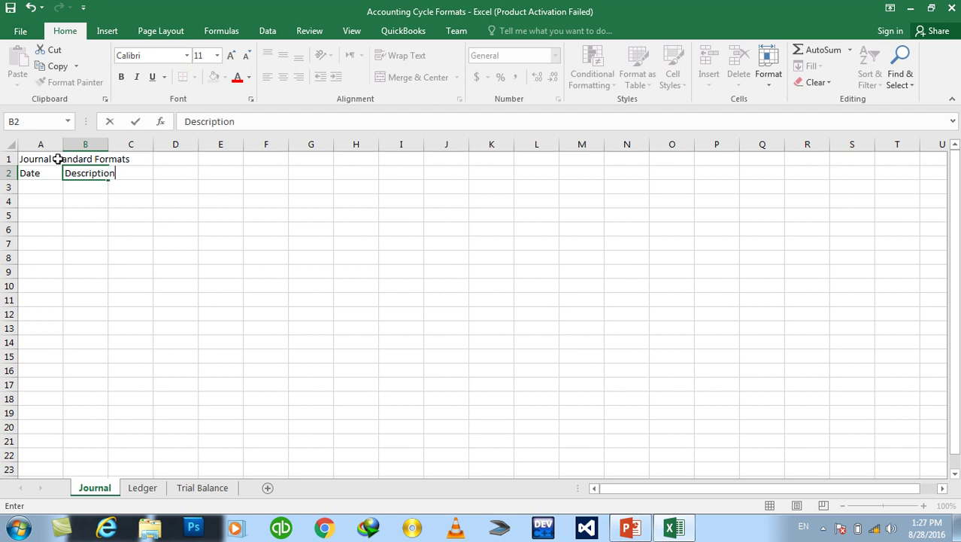
key("Tab")
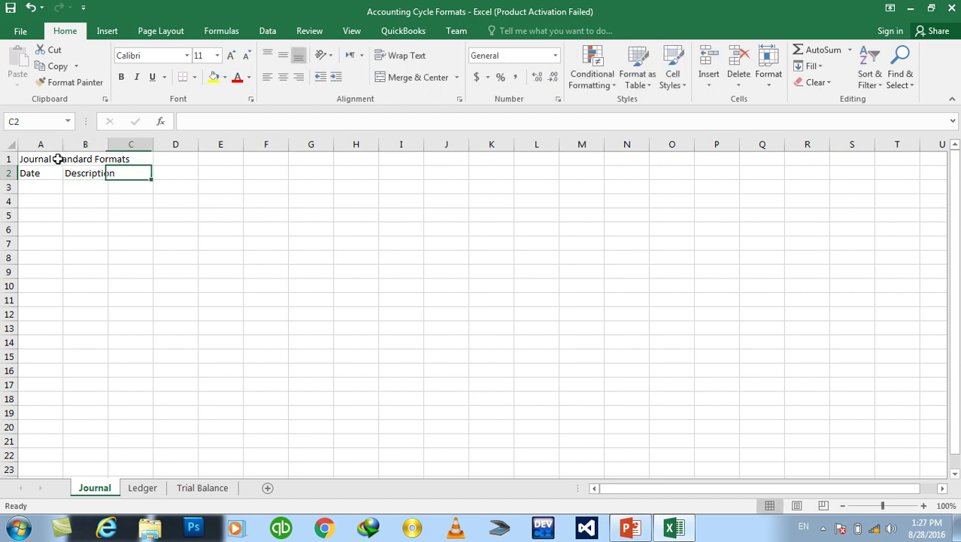
type("PR;")
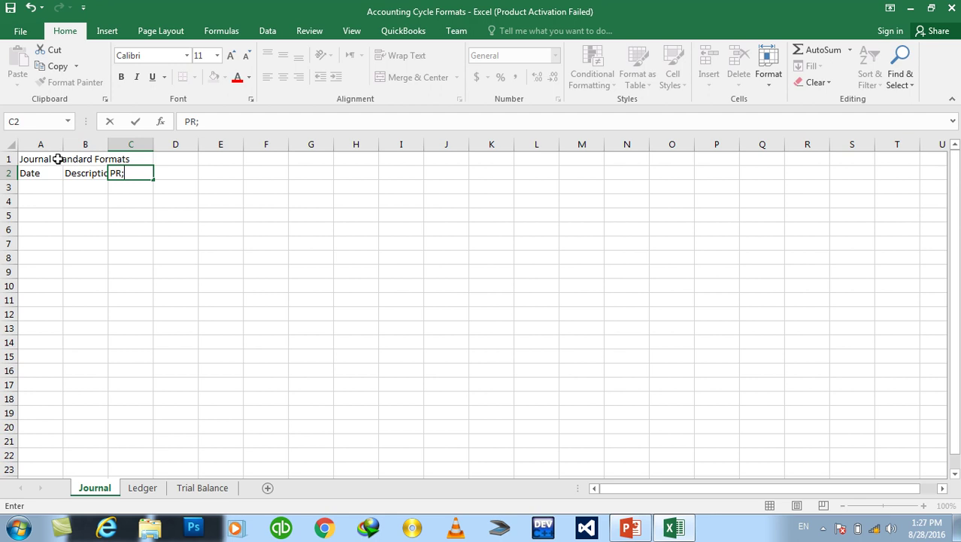
key("BackSpace")
type("/Ref")
key("Tab")
type("D")
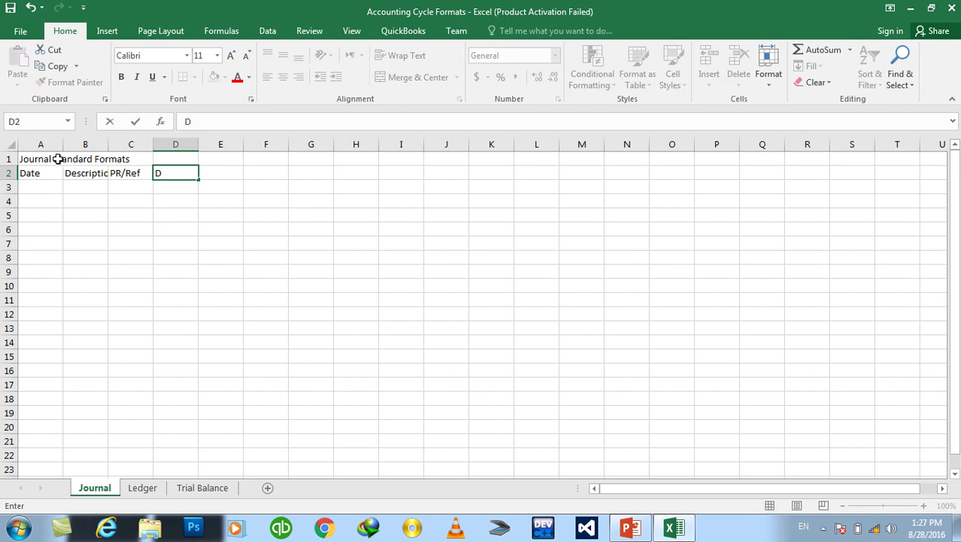
key("Tab")
type("C")
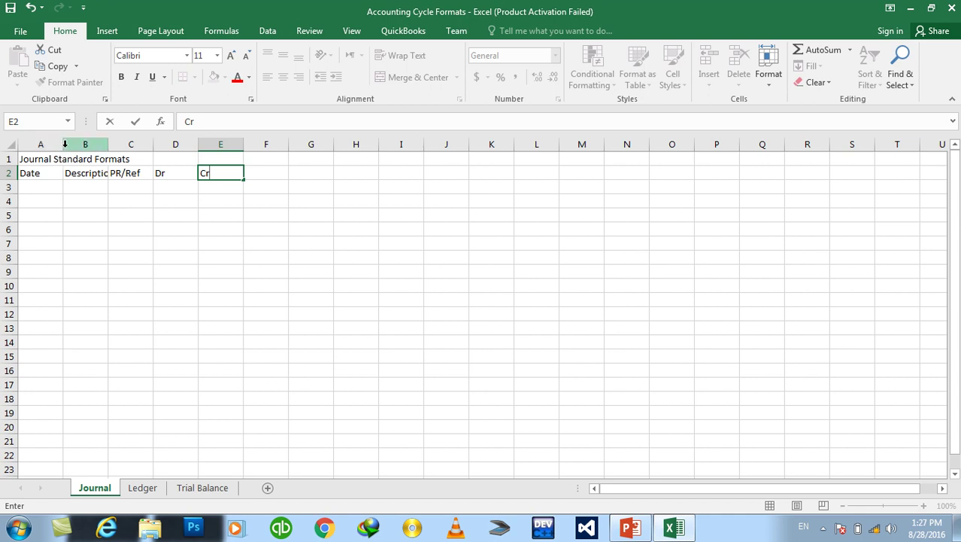
left_click(75, 198)
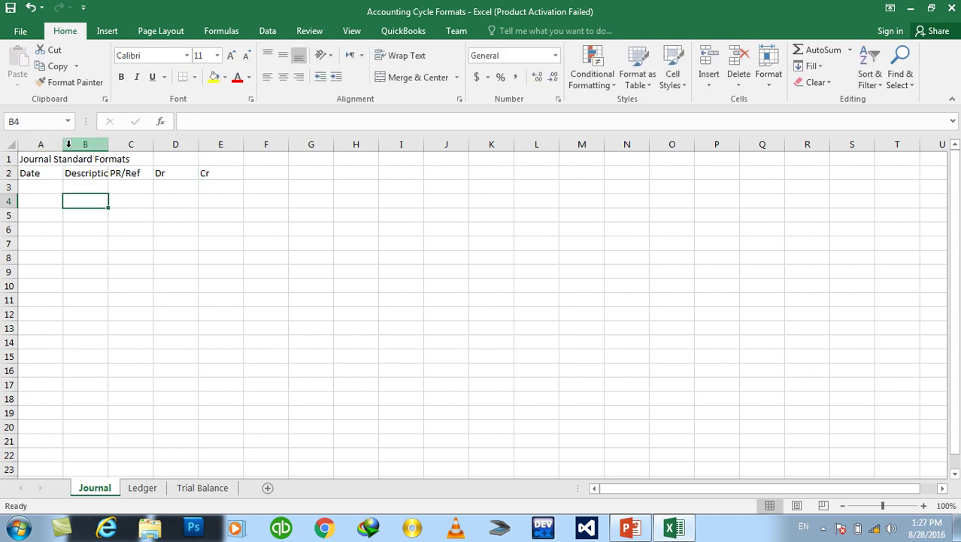
mouse_move(62, 144)
left_mouse_down()
mouse_move(254, 160)
mouse_move(354, 143)
left_mouse_up()
Step: Narrow the Dr and Cr columns, and merge, centre and enlarge the A1:E1 title to 20 pt in a taller row
left_click(280, 172)
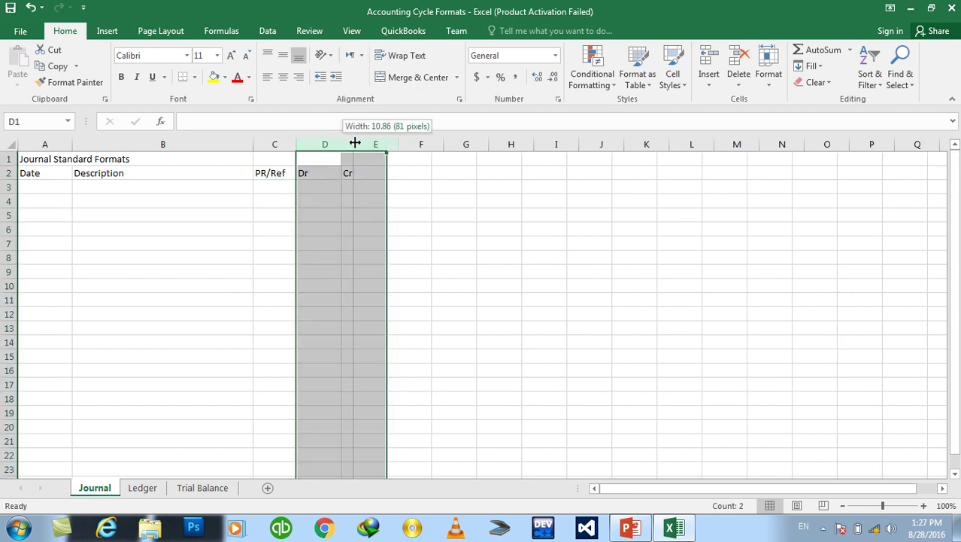
left_click(346, 189)
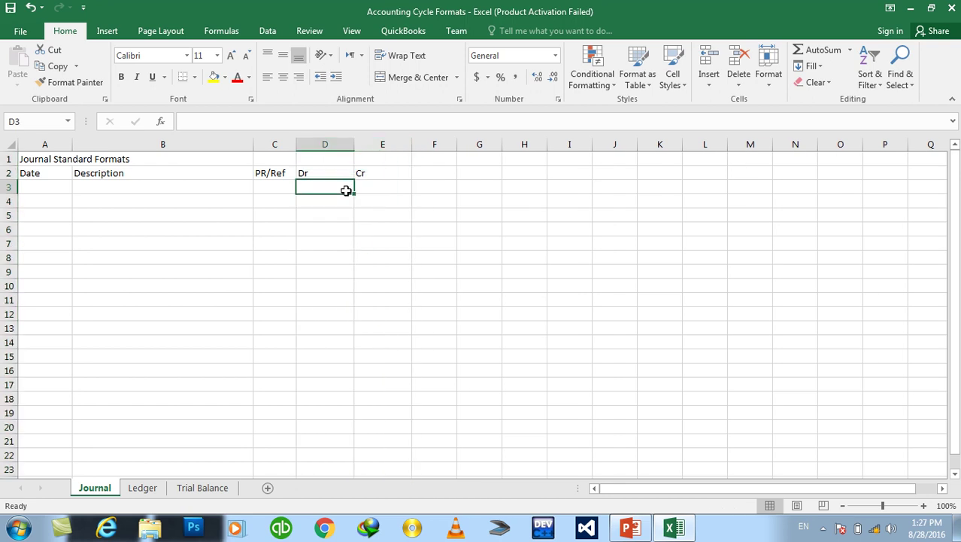
left_click_drag(368, 158, 53, 153)
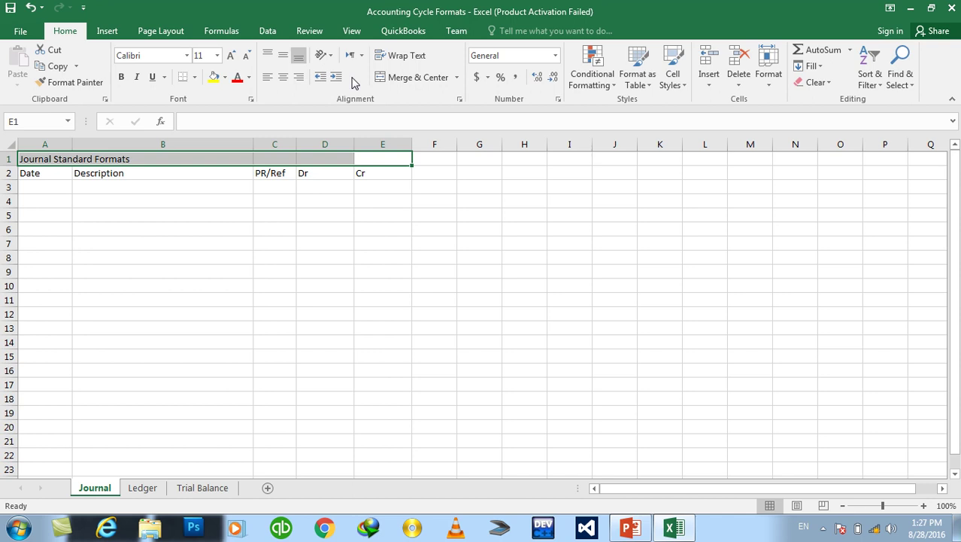
left_click(400, 79)
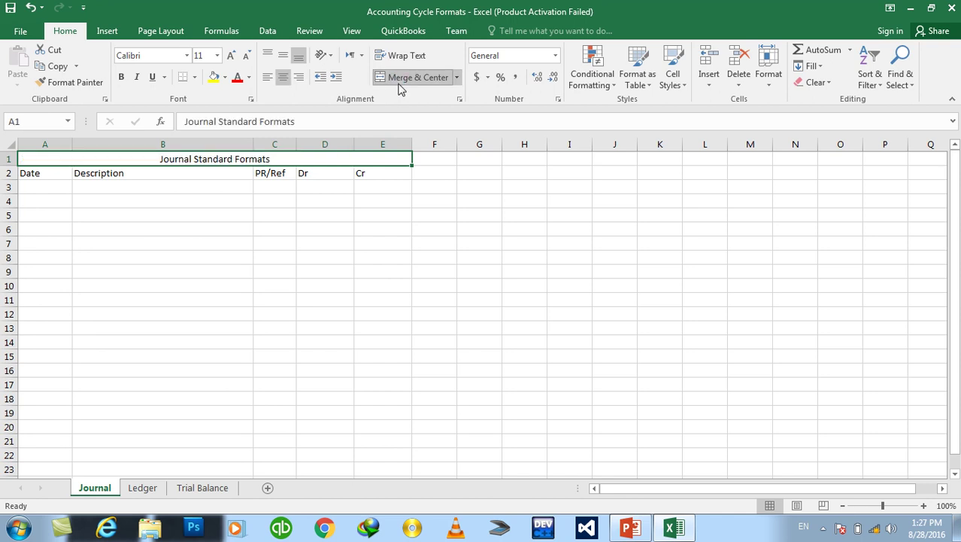
left_click(283, 58)
left_click(230, 56)
left_click(231, 57)
left_click(231, 57)
left_click(231, 57)
left_click(231, 56)
left_click_drag(9, 177, 360, 191)
Step: Set the row 2 headings to size 12, centred horizontally and vertically
left_click(163, 273)
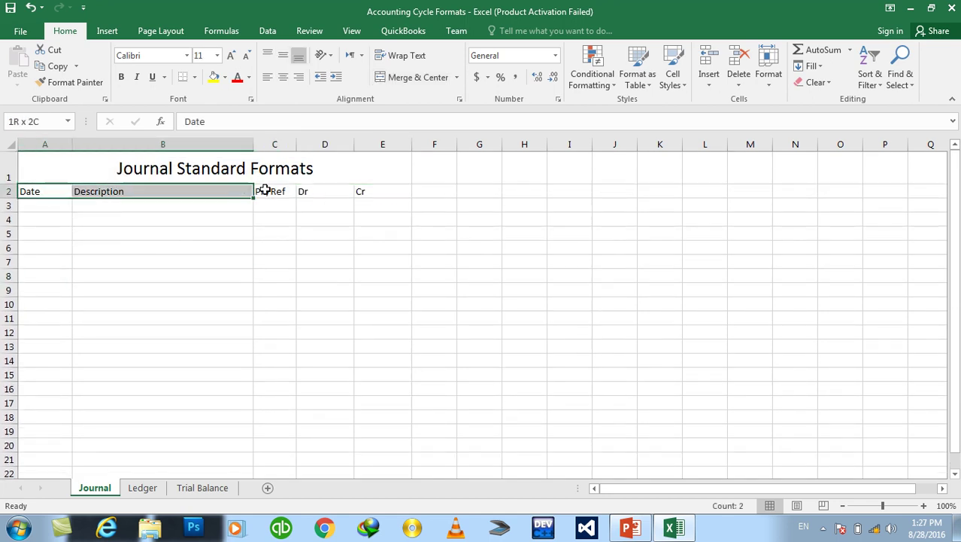
left_click(230, 55)
left_click(283, 78)
left_click(283, 56)
left_click(224, 272)
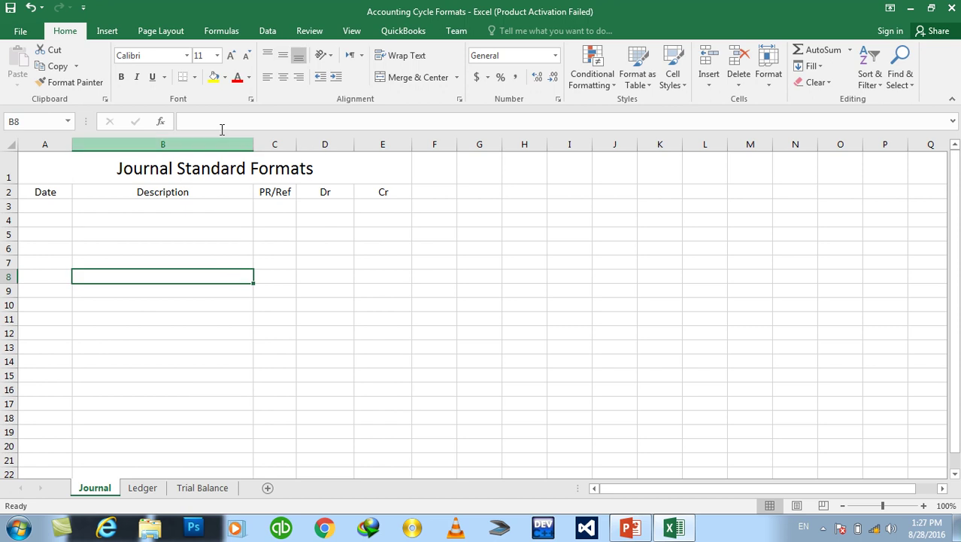
Step: Choose a thick border line style and draw a thick line under the title across A to E
left_click(194, 77)
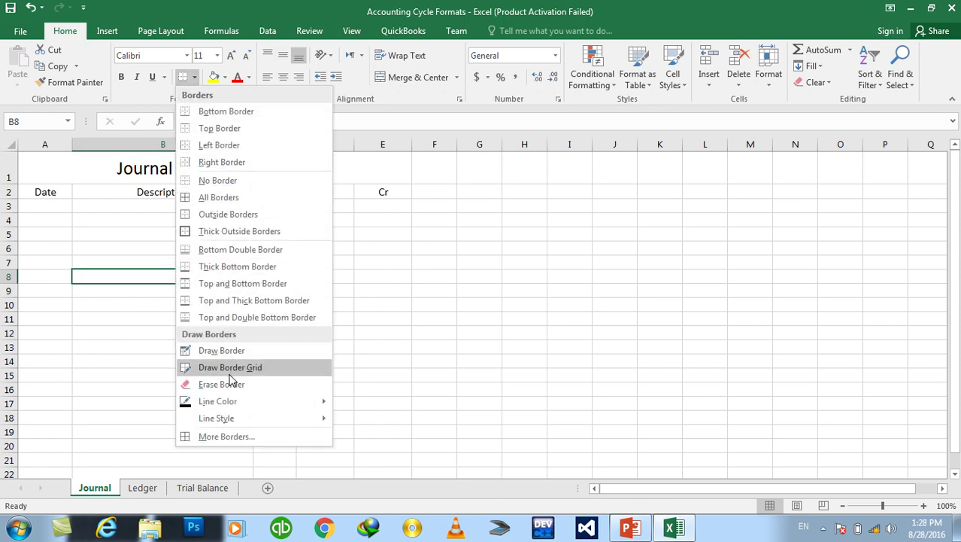
mouse_move(226, 418)
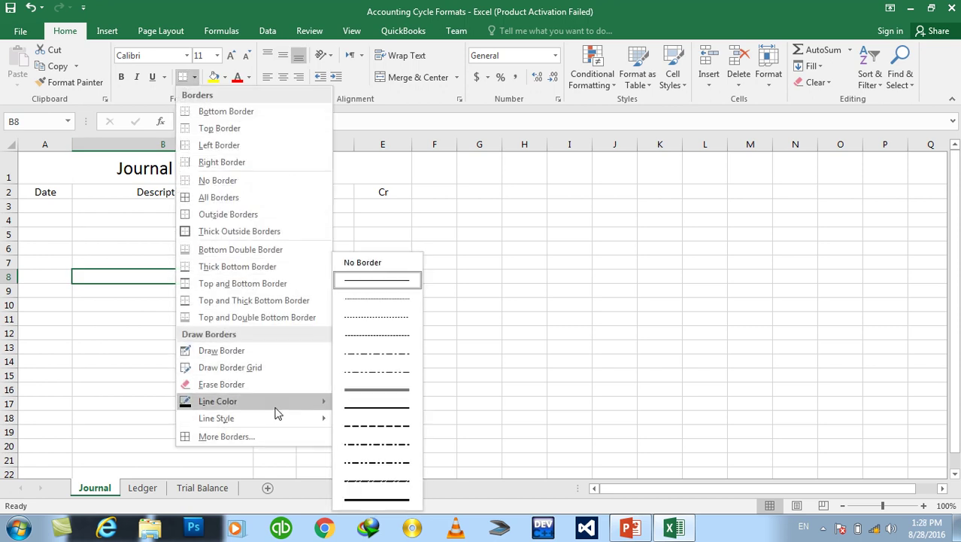
left_click(398, 405)
left_click(197, 78)
left_click(197, 78)
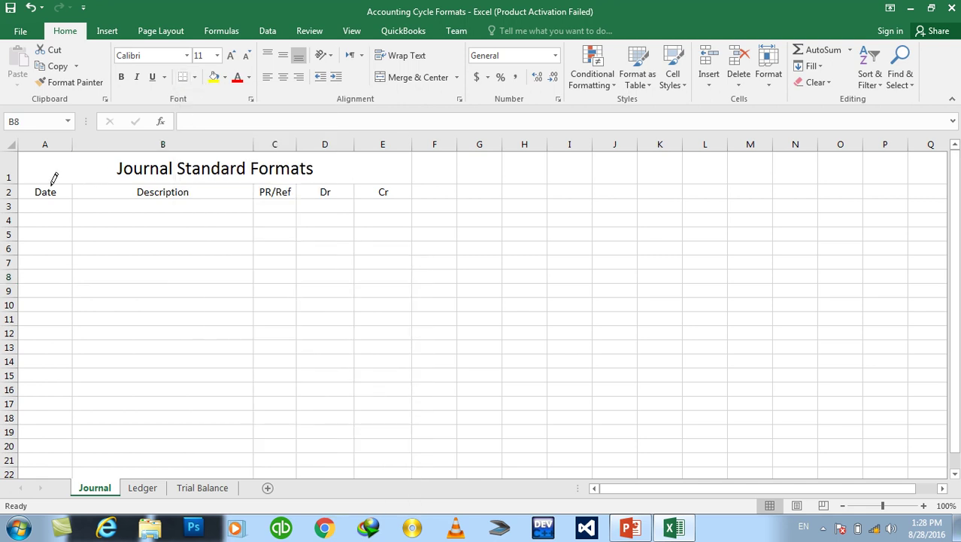
mouse_move(60, 182)
left_mouse_down()
mouse_move(75, 182)
mouse_move(85, 197)
mouse_move(402, 194)
left_mouse_up()
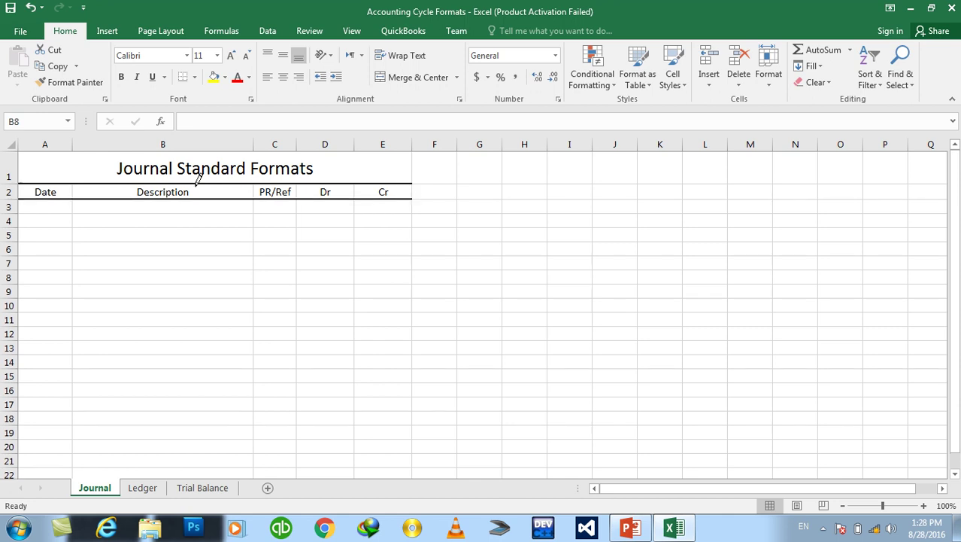
Step: Rule thick lines along each column boundary from row 2 down through row 21
left_click_drag(72, 184, 70, 447)
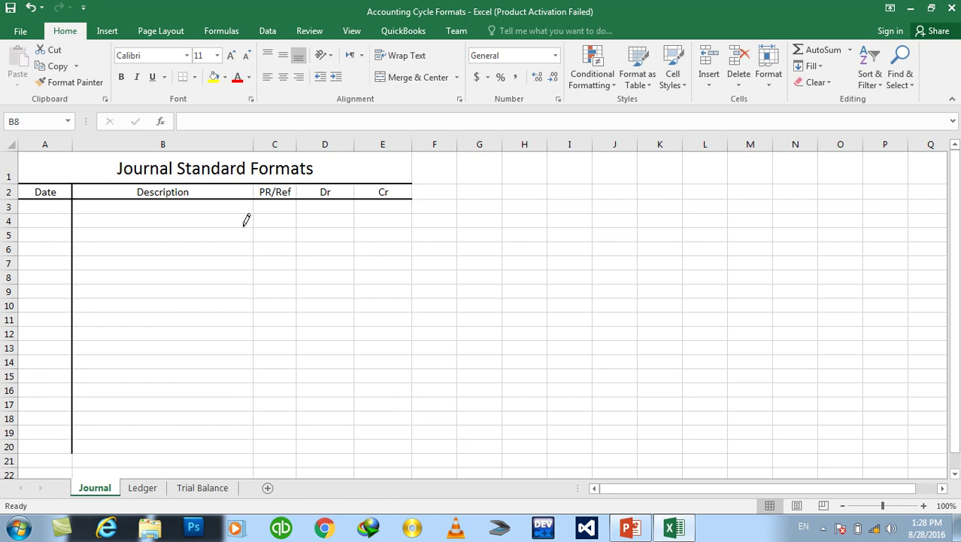
left_click_drag(254, 235, 254, 450)
left_click_drag(298, 200, 296, 444)
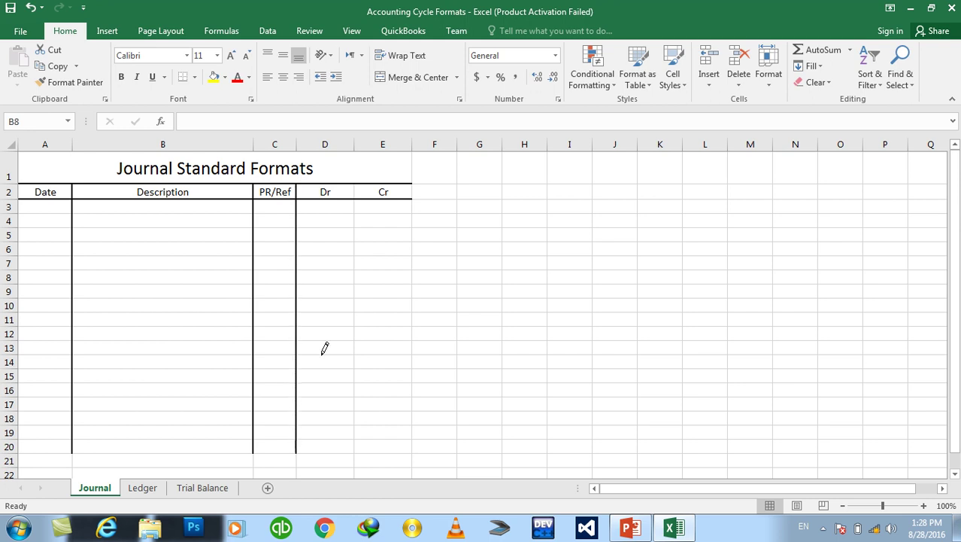
left_click_drag(354, 184, 354, 448)
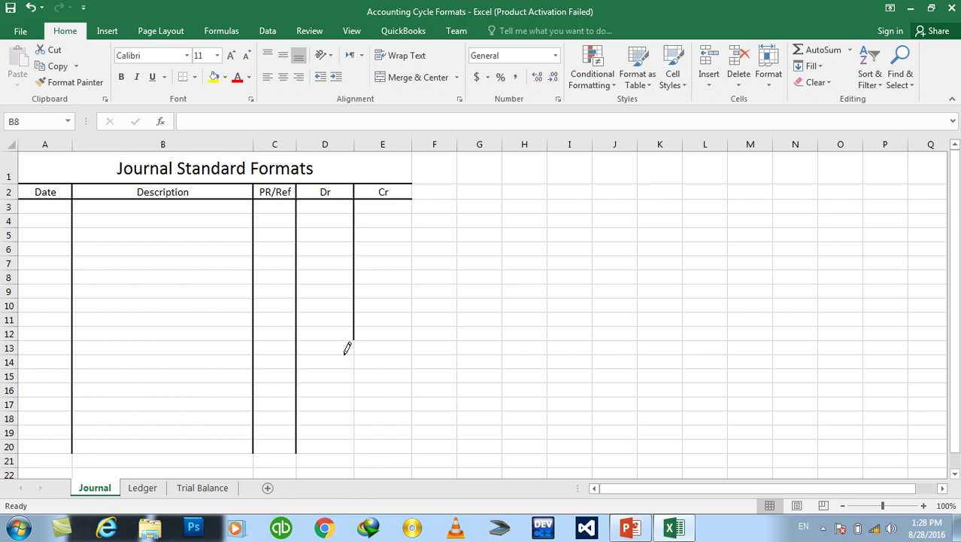
mouse_move(412, 182)
left_mouse_down()
mouse_move(420, 444)
mouse_move(53, 458)
left_mouse_up()
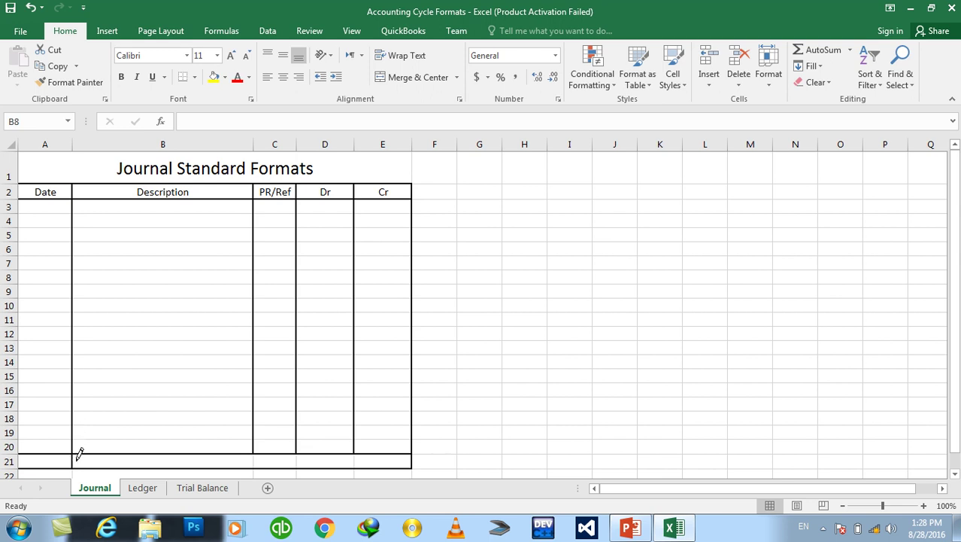
left_click(253, 460)
left_click(297, 458)
left_click(355, 459)
Step: Stop hand-drawing borders and give the merged A1 title a top and bottom border
left_click(194, 78)
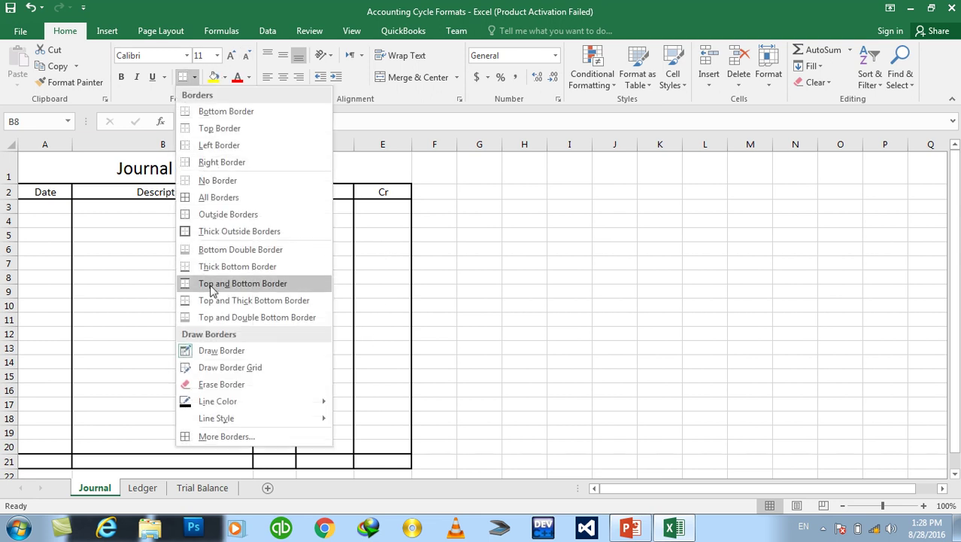
left_click(216, 349)
left_click(182, 163)
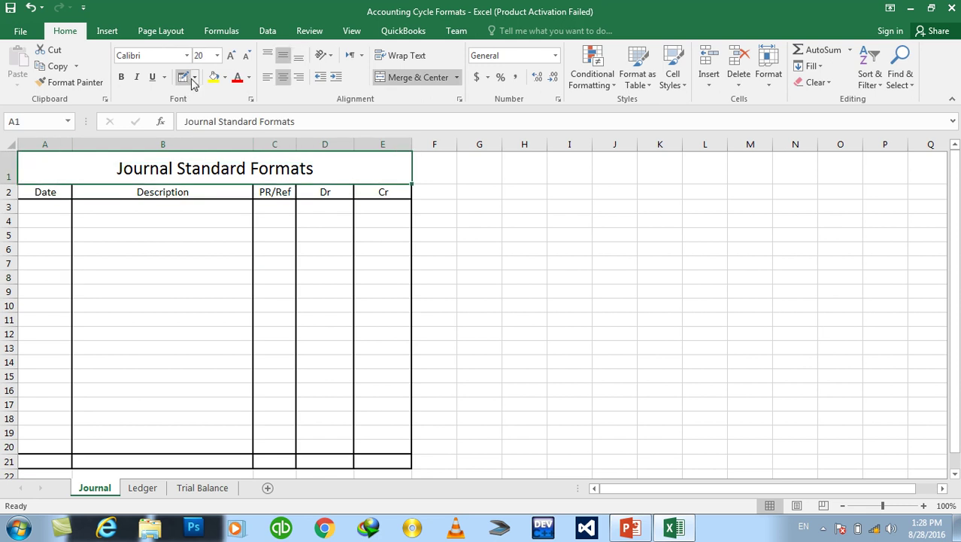
left_click(194, 77)
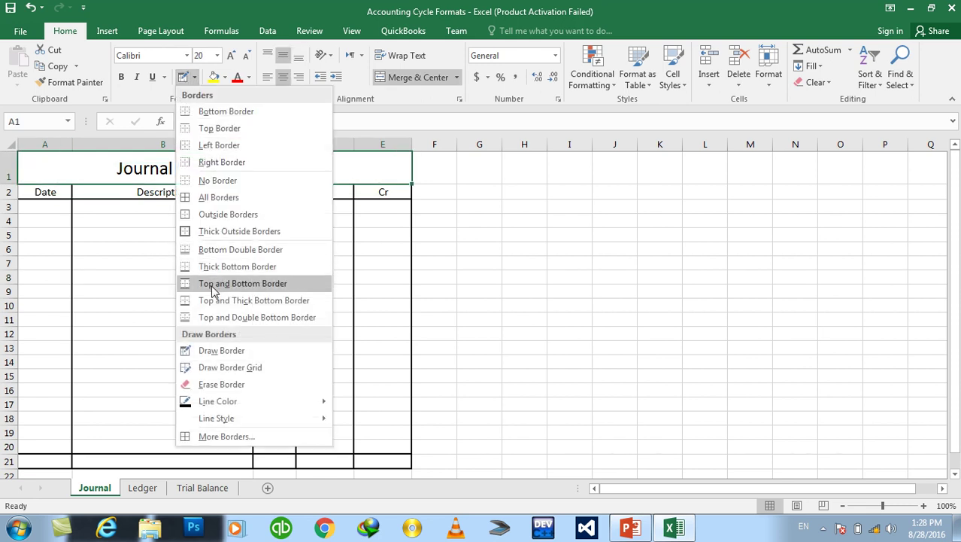
left_click(212, 300)
left_click(243, 274)
Step: Change the title's border to a top and double bottom border
left_click(202, 158)
left_click(194, 77)
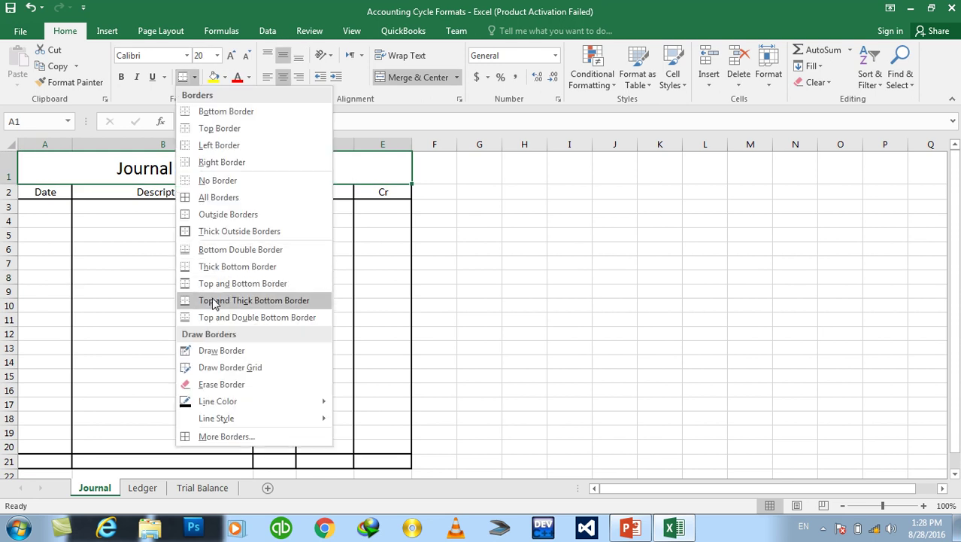
left_click(186, 312)
left_click(186, 309)
left_click(466, 290)
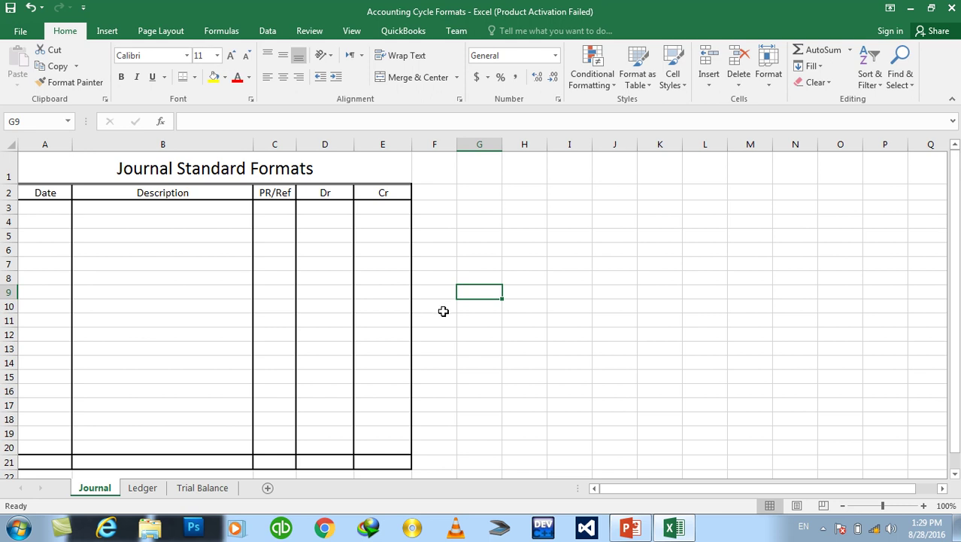
Step: Enter the 10/10/2016 entry: Cash debit 10000 and Sales credit 10000
left_click(47, 209)
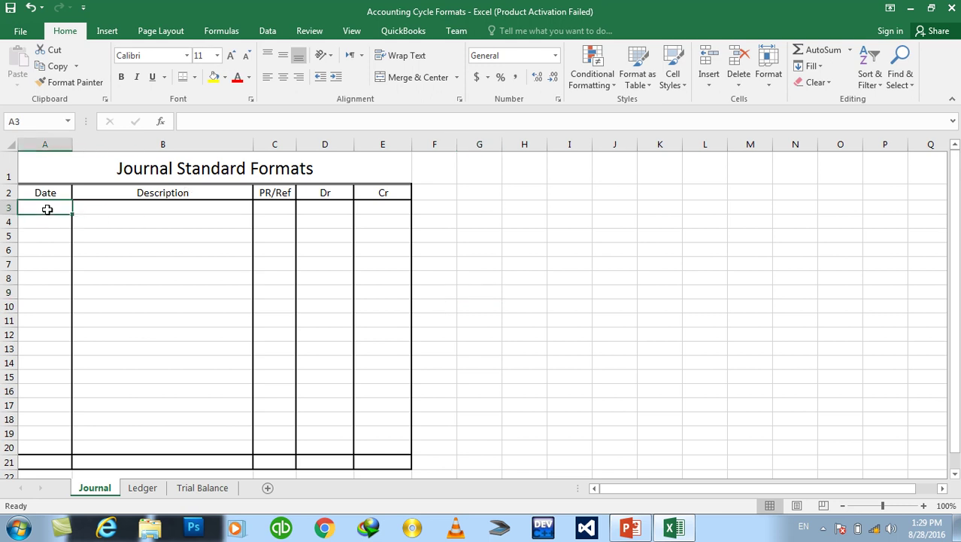
type("10/10/2016")
key("Tab")
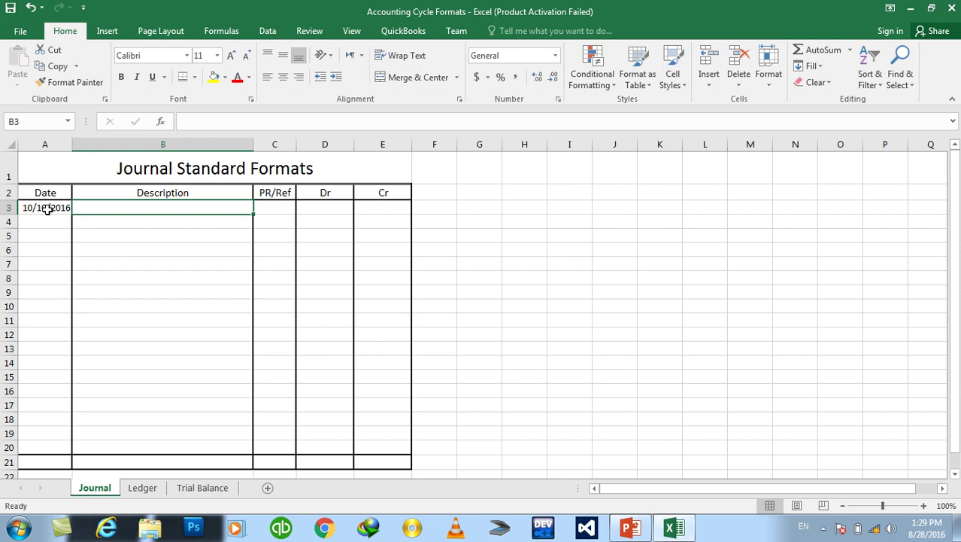
type("Cash")
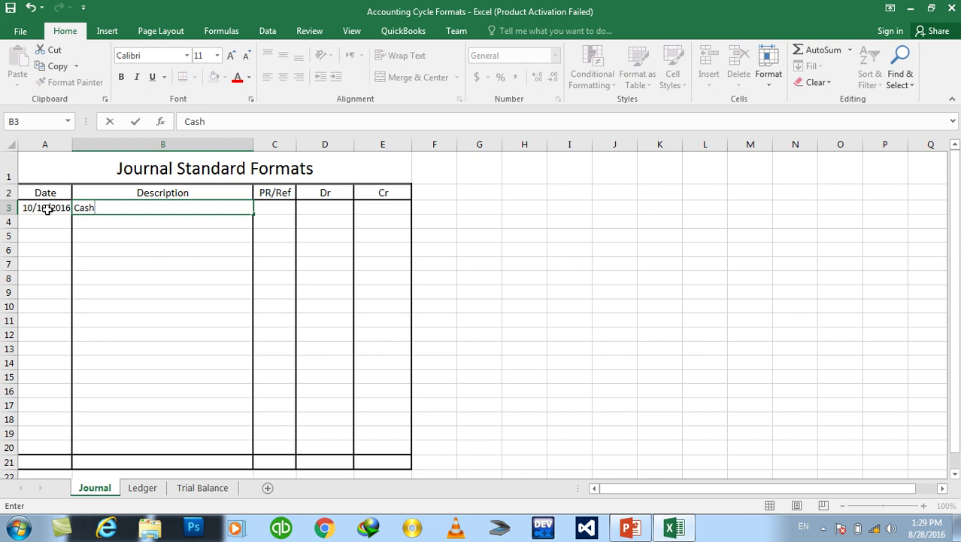
key("Tab")
key("Tab")
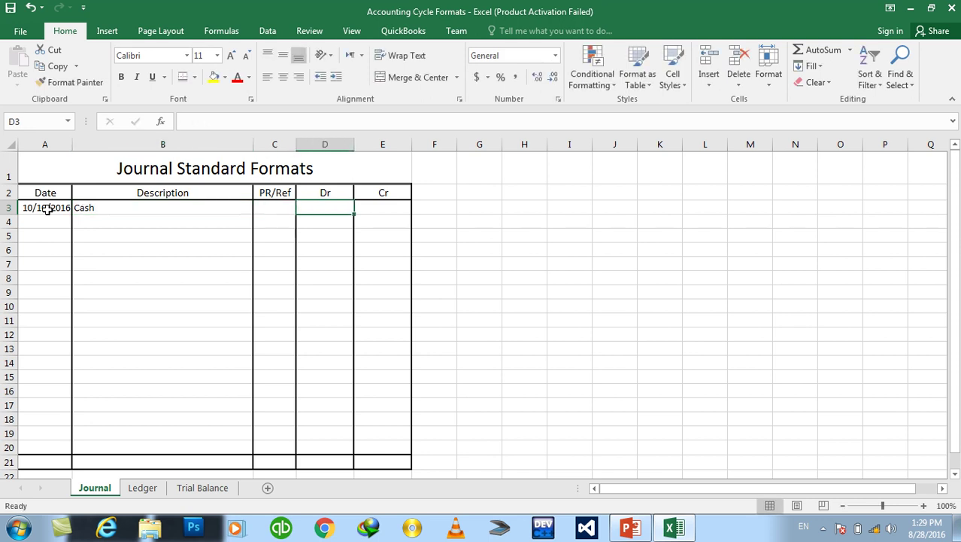
type("10000")
key("Return")
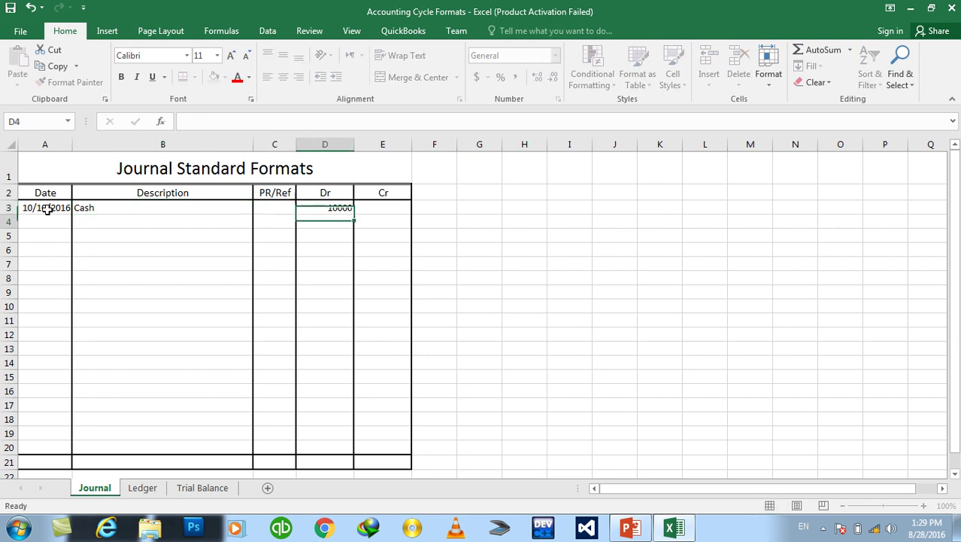
type("Sales")
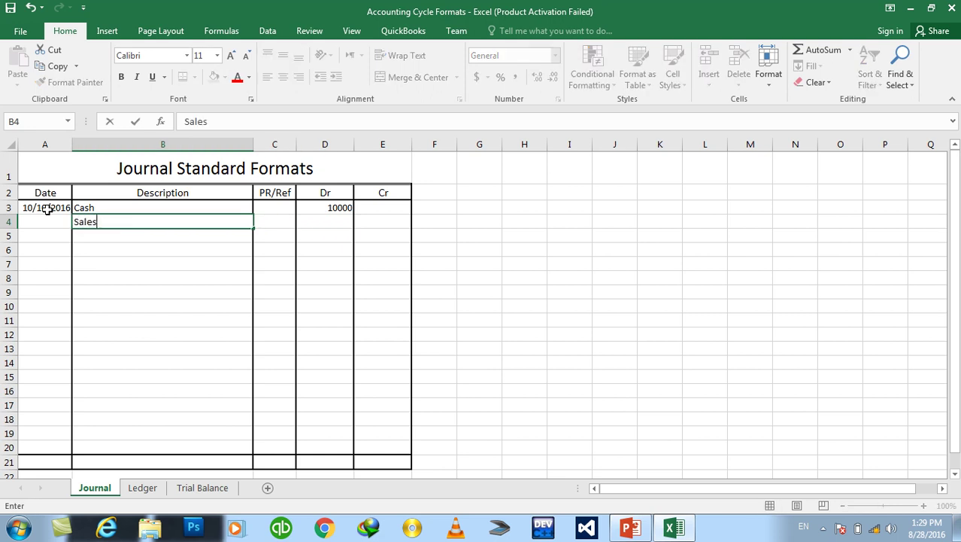
key("Tab")
key("Tab")
key("Tab")
type("10000")
key("Down")
Step: Enter Account Payable debit 10000 and Cash credit 10000 in the next rows
key("Left")
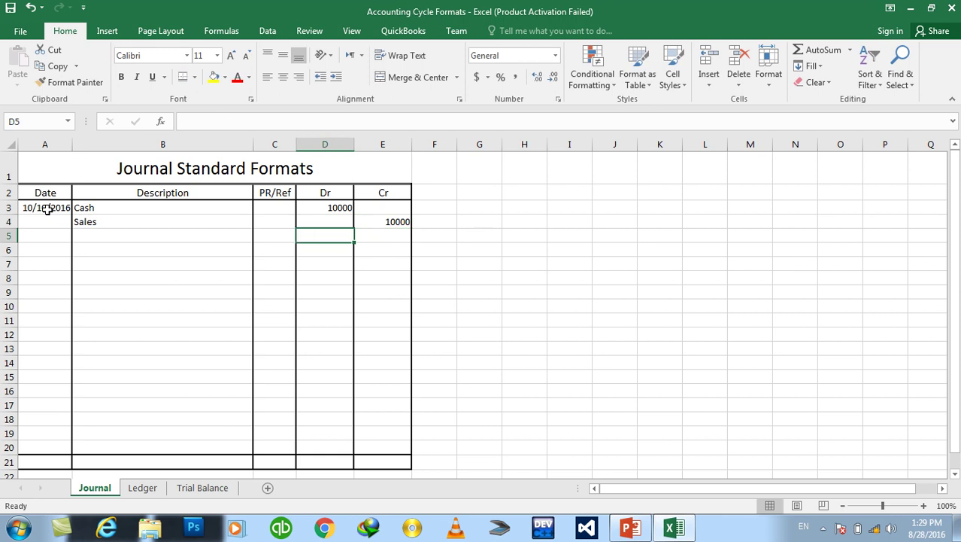
key("Left")
key("Left")
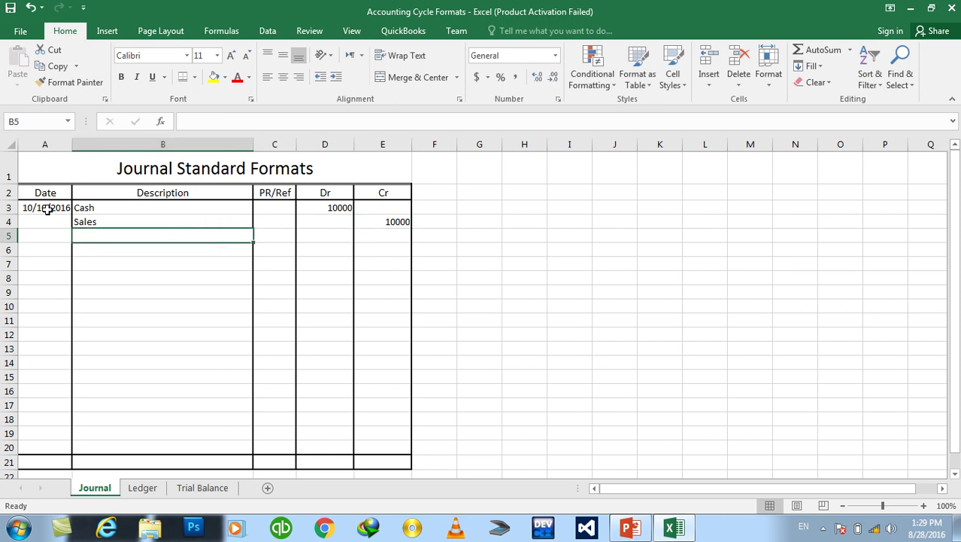
key("Down")
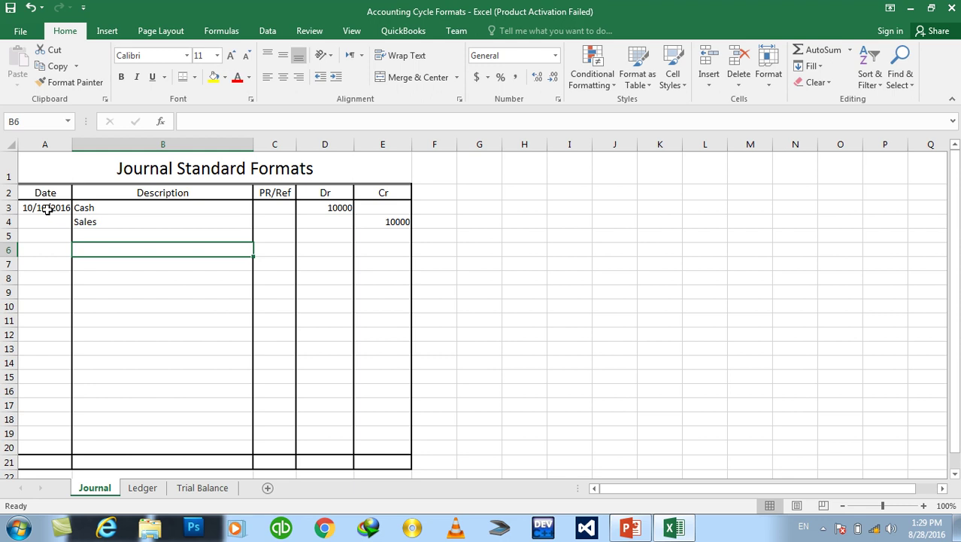
type("A")
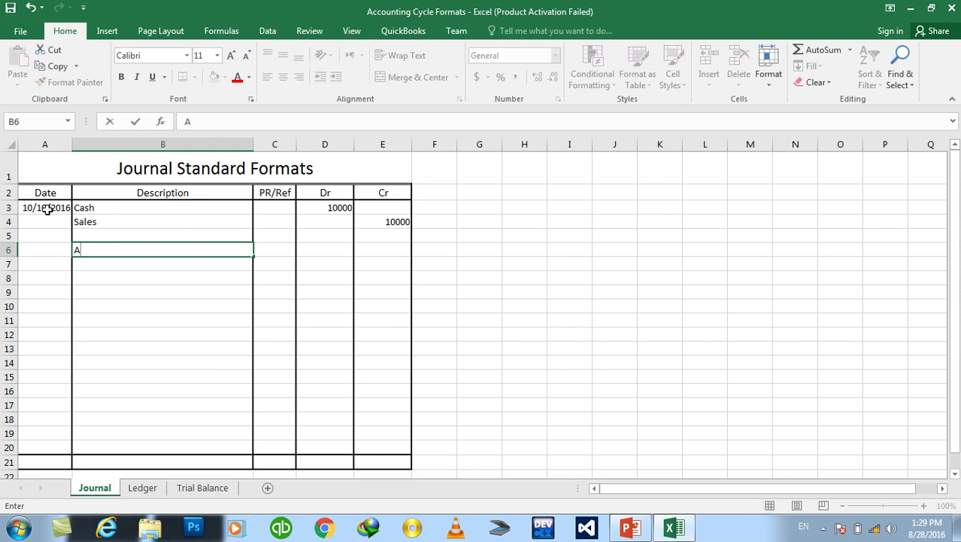
type("count")
key("BackSpace")
key("BackSpace")
type("b")
key("BackSpace")
type("nt Pa")
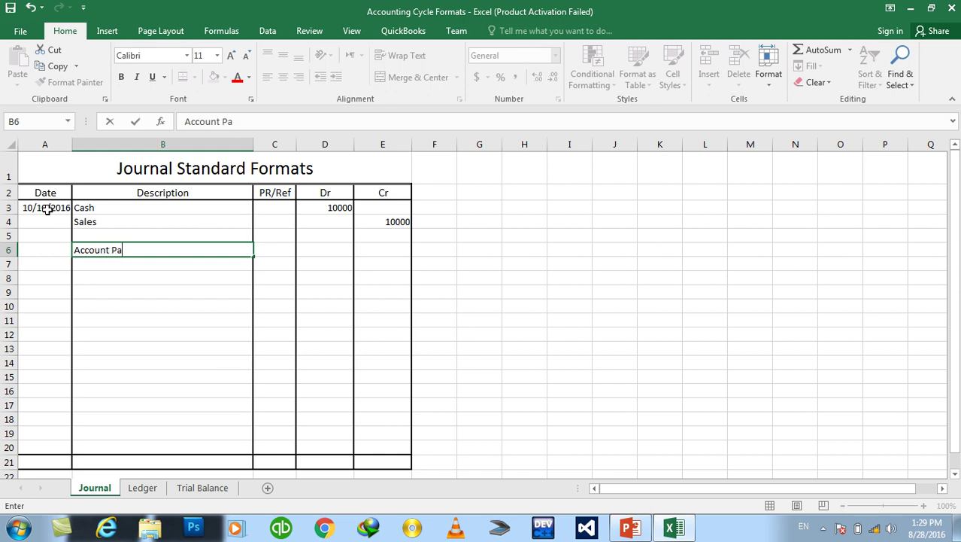
type("ble")
key("BackSpace")
key("BackSpace")
key("BackSpace")
type("bl")
type("e")
key("Tab")
key("Tab")
type("10000")
key("Return")
key("Left")
key("Left")
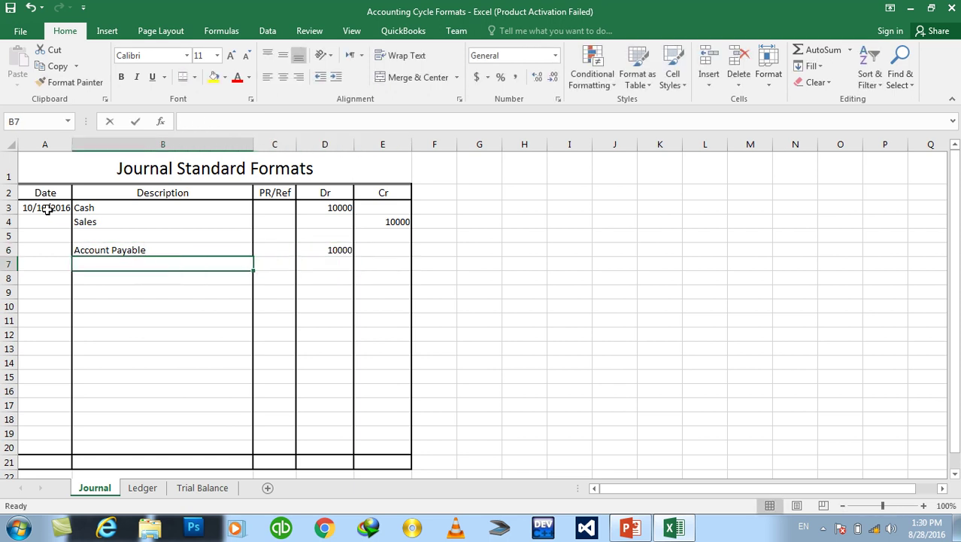
type("Cash")
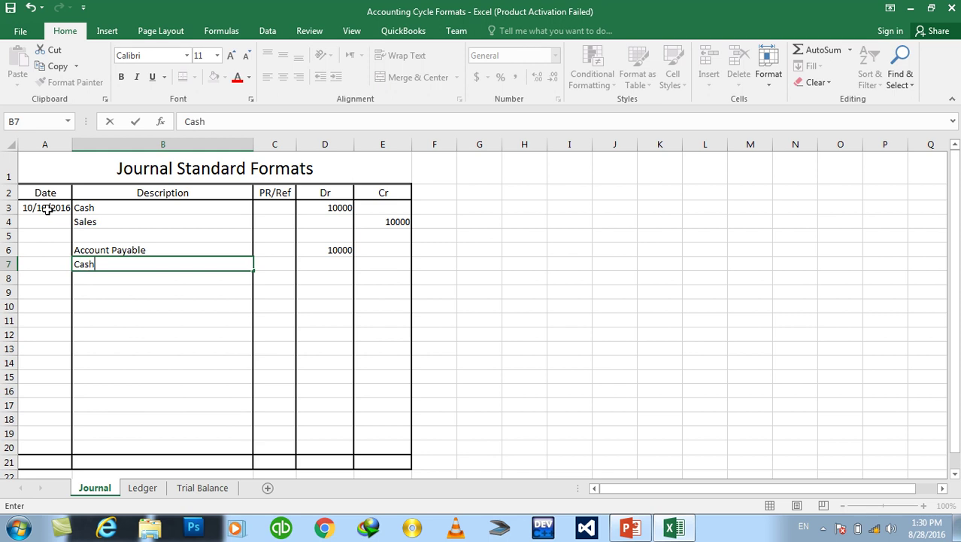
key("Tab")
key("Tab")
key("Tab")
type("1000")
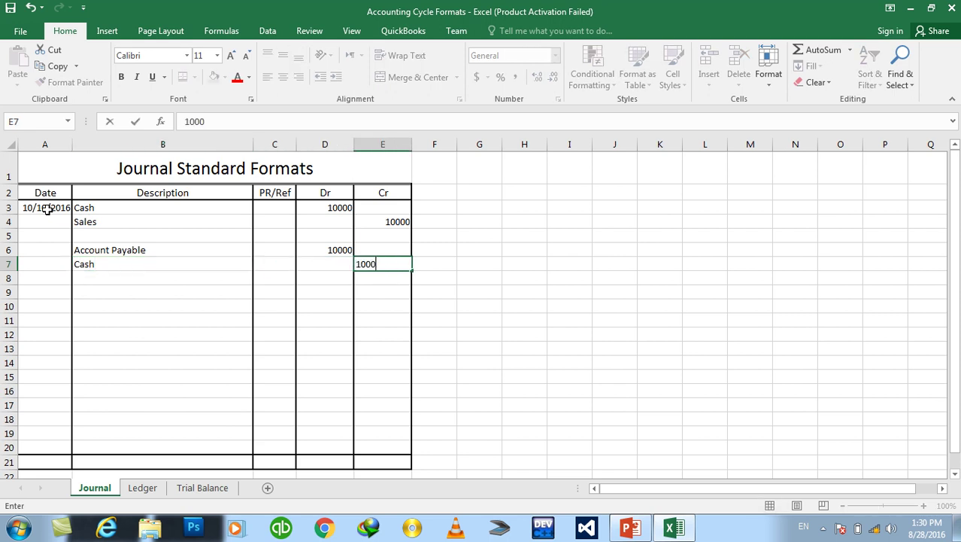
key("Return")
Step: Enter Salary Expense debit 20000 and Cash credit 20000 in rows 9–10
key("Left")
key("Left")
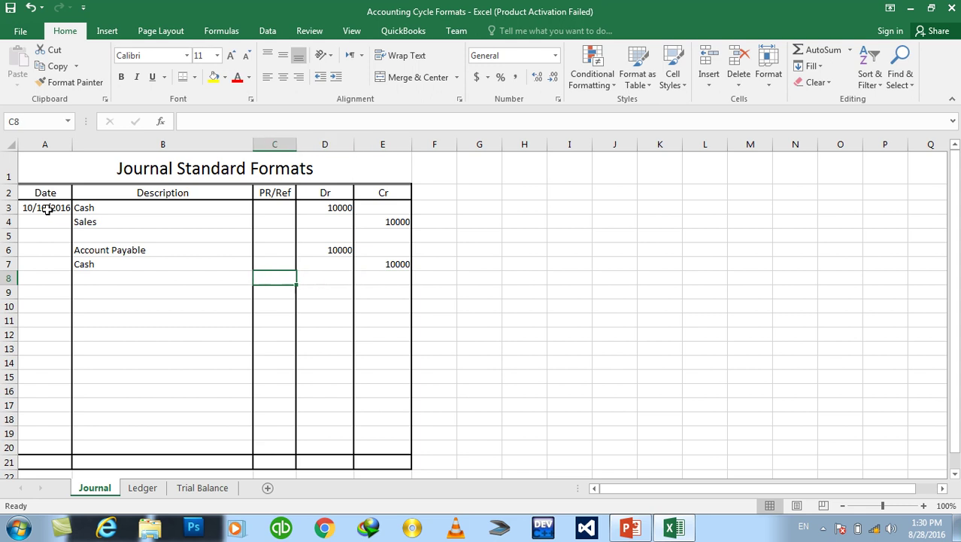
key("Left")
key("Left")
key("Down")
key("Right")
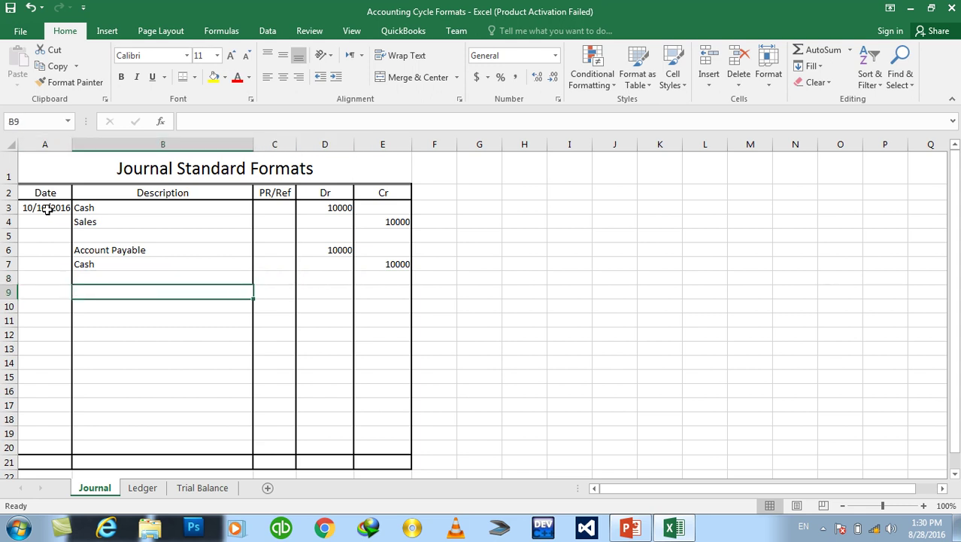
type("Salar")
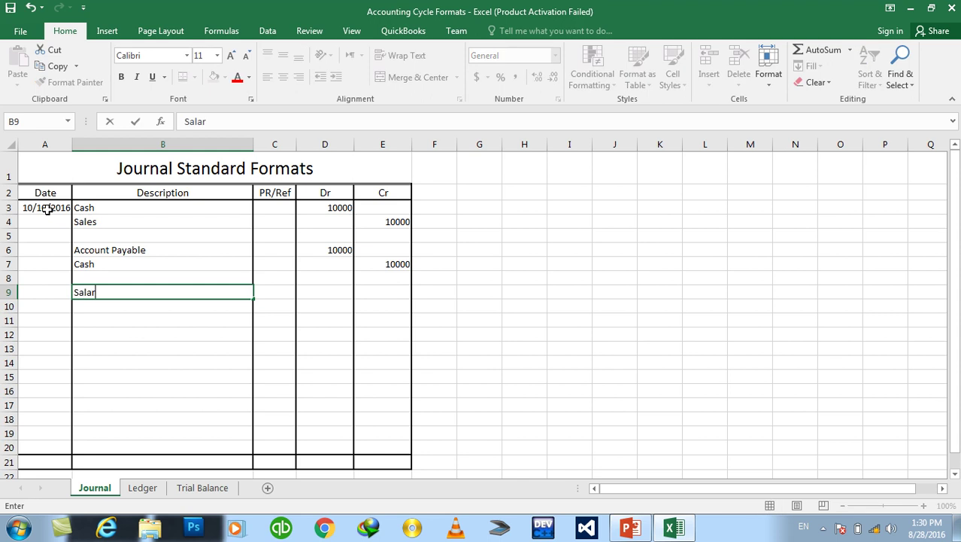
type("y Expense")
key("Right")
key("Right")
type("20000")
key("Right")
key("Down")
key("Left")
key("Left")
key("Left")
type("C")
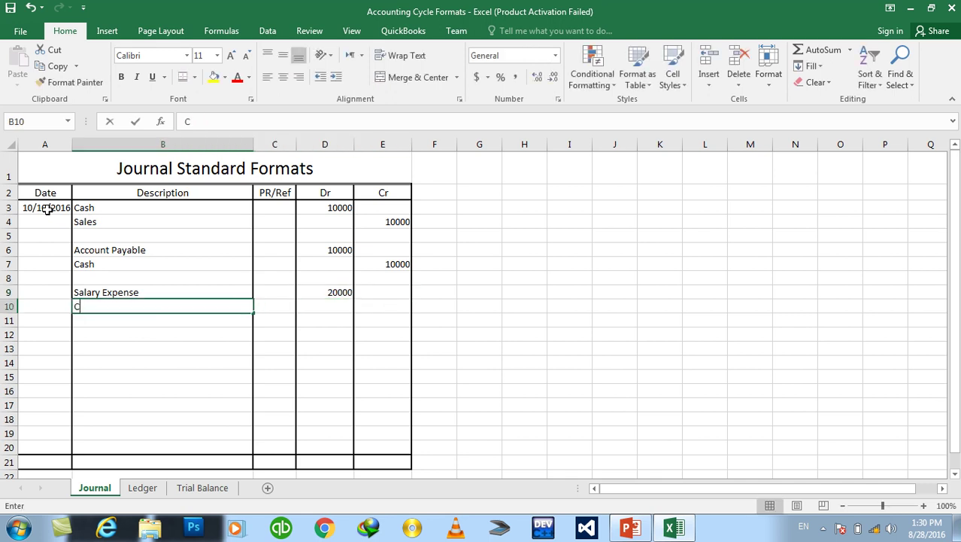
type("ash")
key("Right")
key("Right")
key("Right")
type("2000")
key("Return")
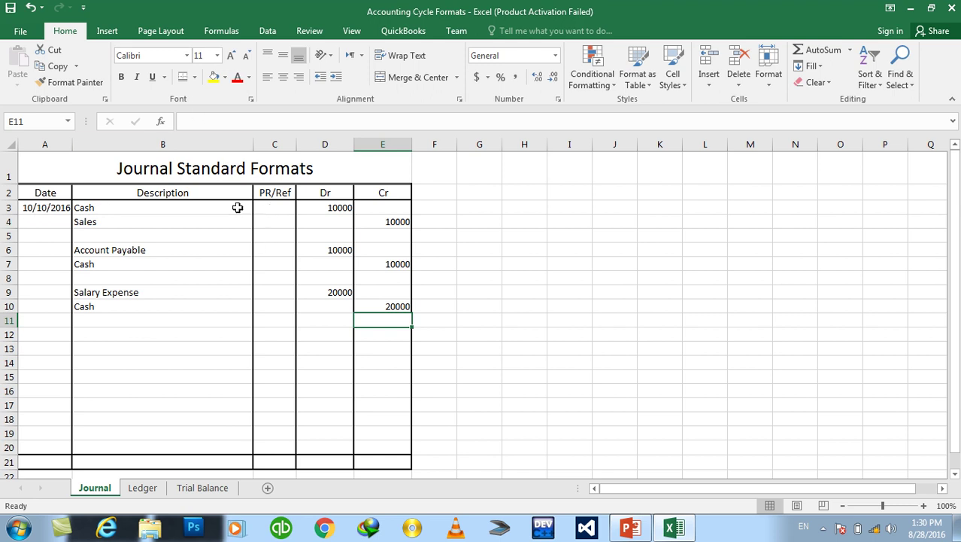
Step: Draw thin solid dividers between the Date, Description and PR/Ref columns down to row 20
left_click(194, 76)
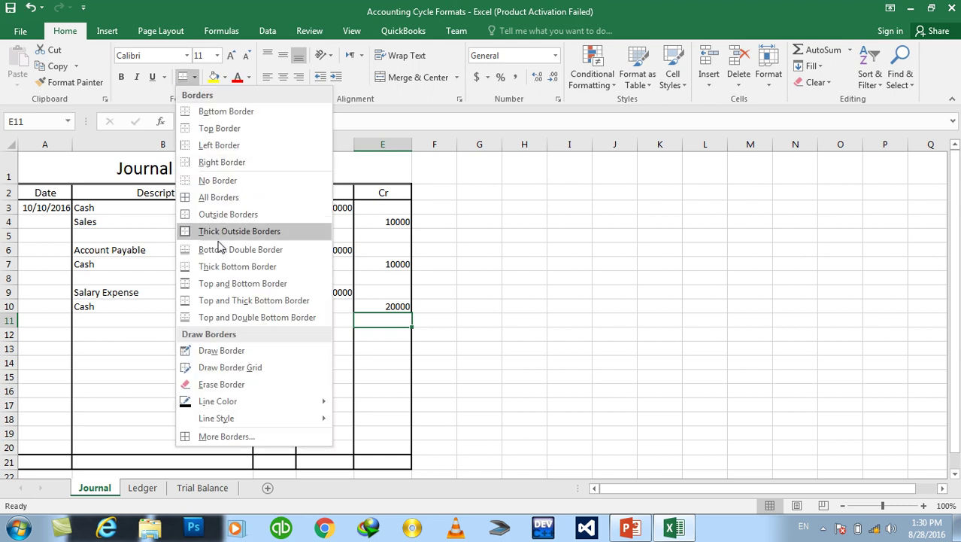
left_click(242, 350)
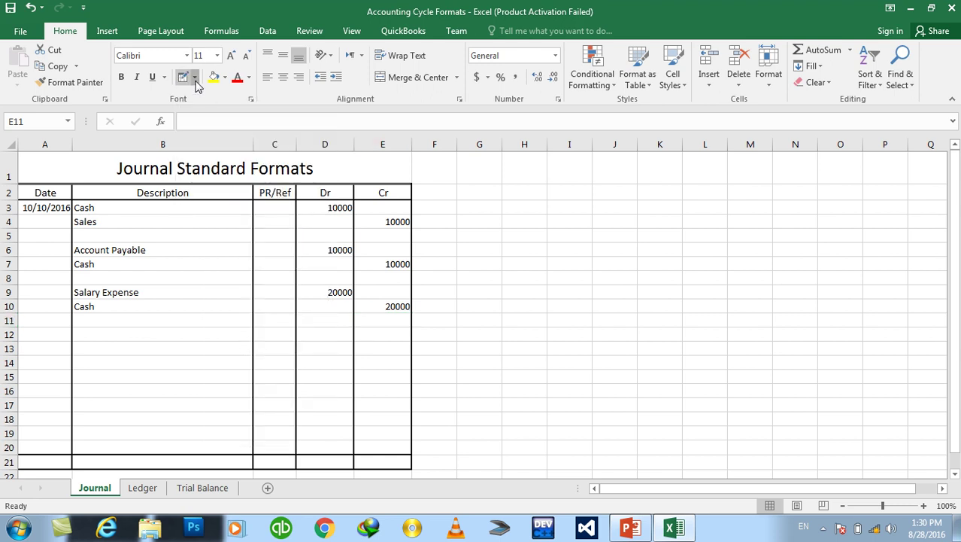
left_click(195, 79)
mouse_move(216, 418)
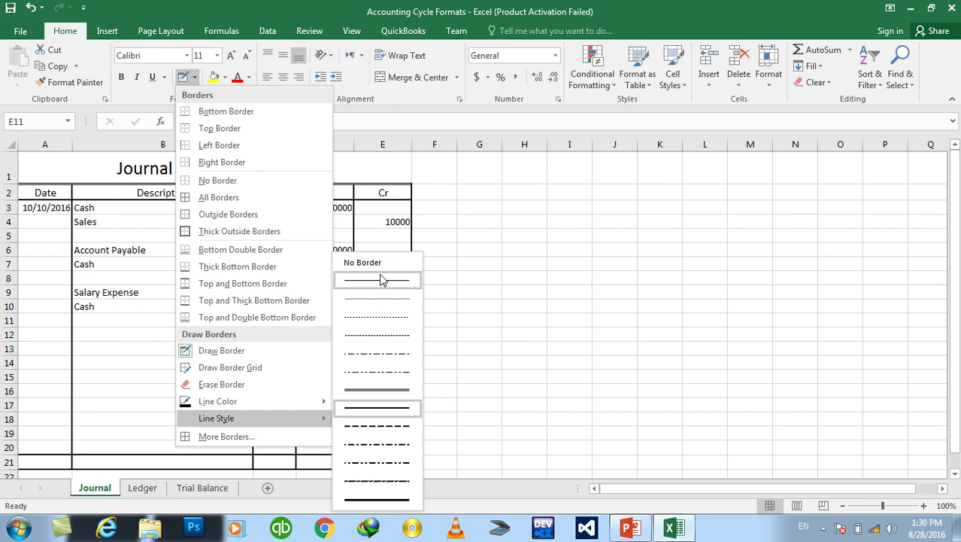
left_click(382, 280)
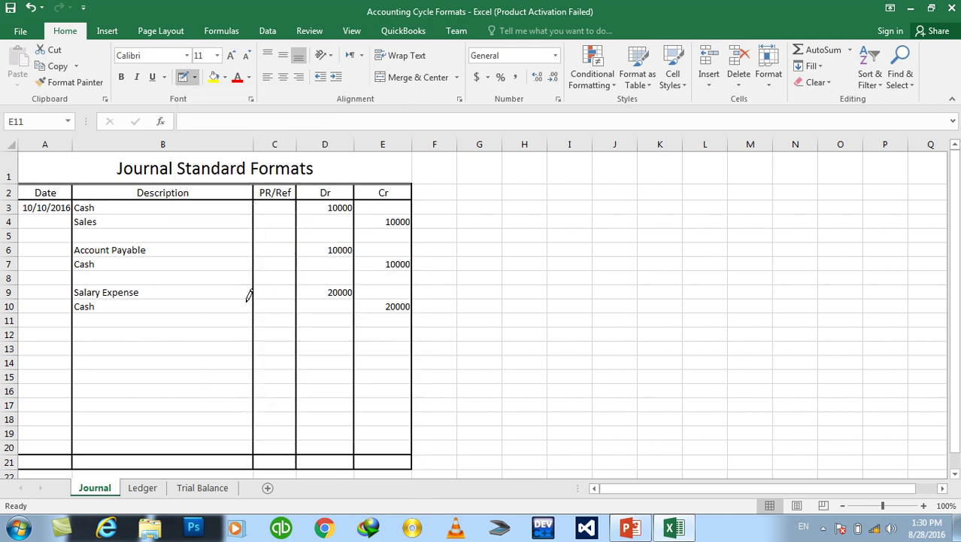
left_click_drag(256, 443, 256, 444)
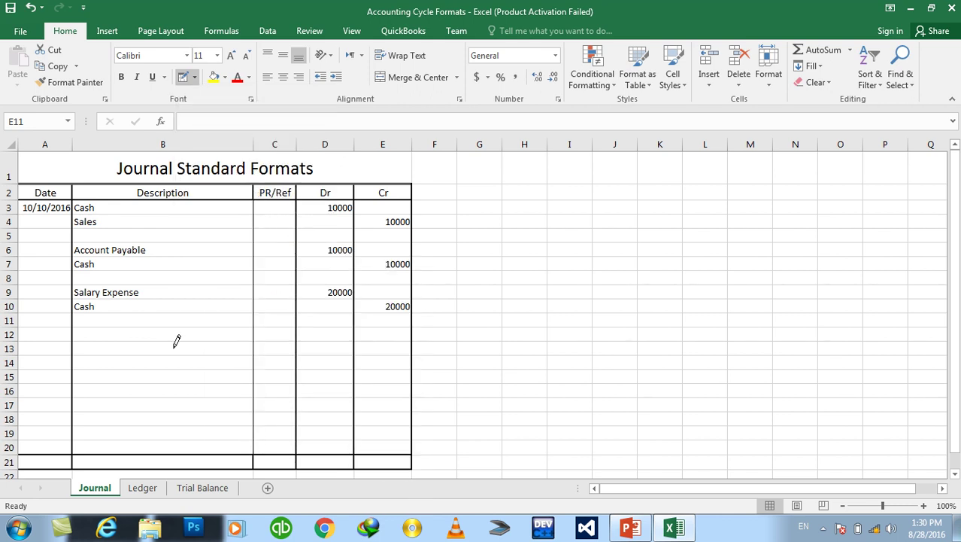
left_click_drag(77, 196, 73, 447)
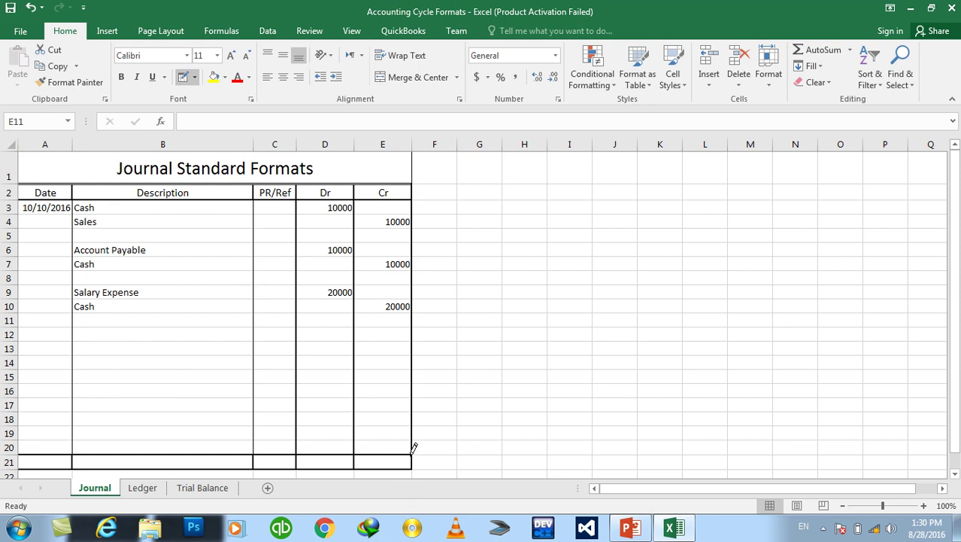
left_click_drag(55, 447, 48, 444)
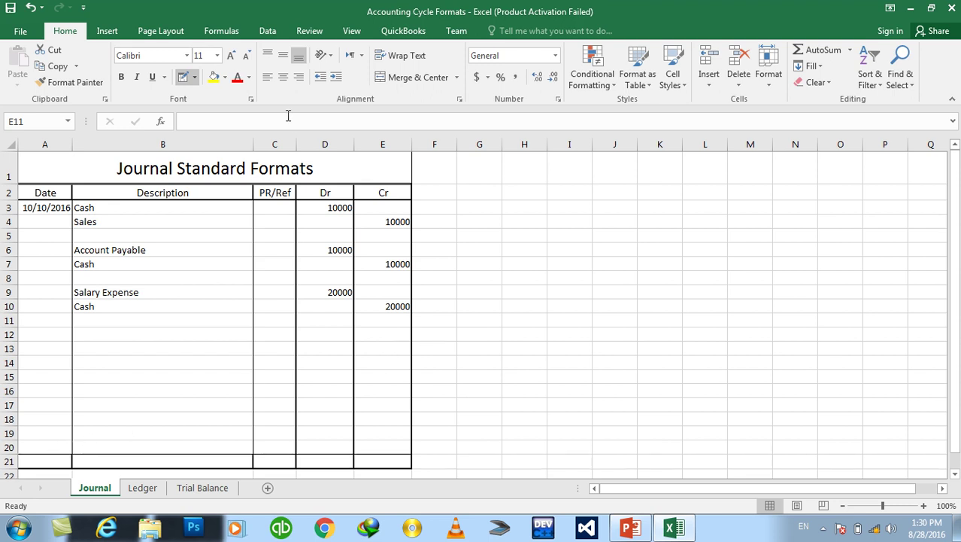
left_click(185, 78)
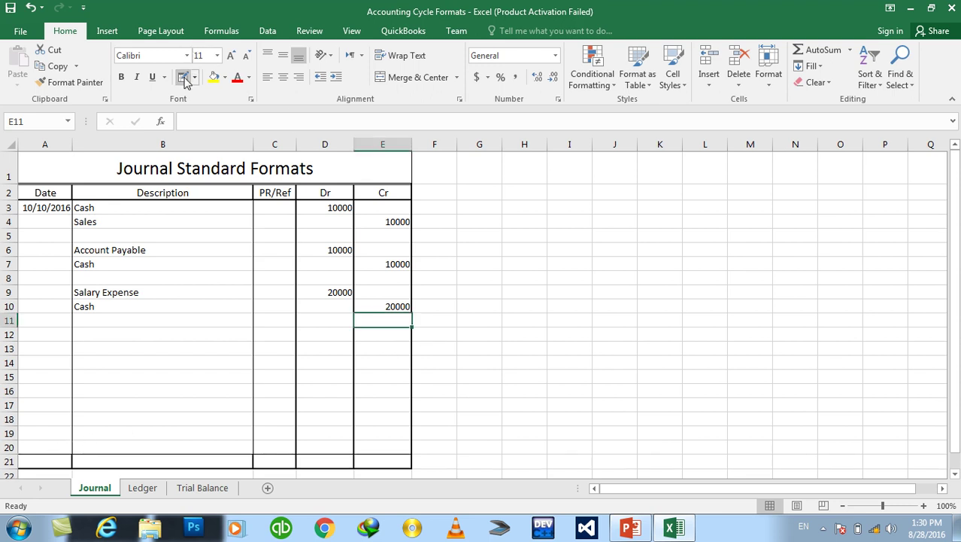
Step: Format the Journal range A2:E21 as a green table with headers
left_click(63, 176)
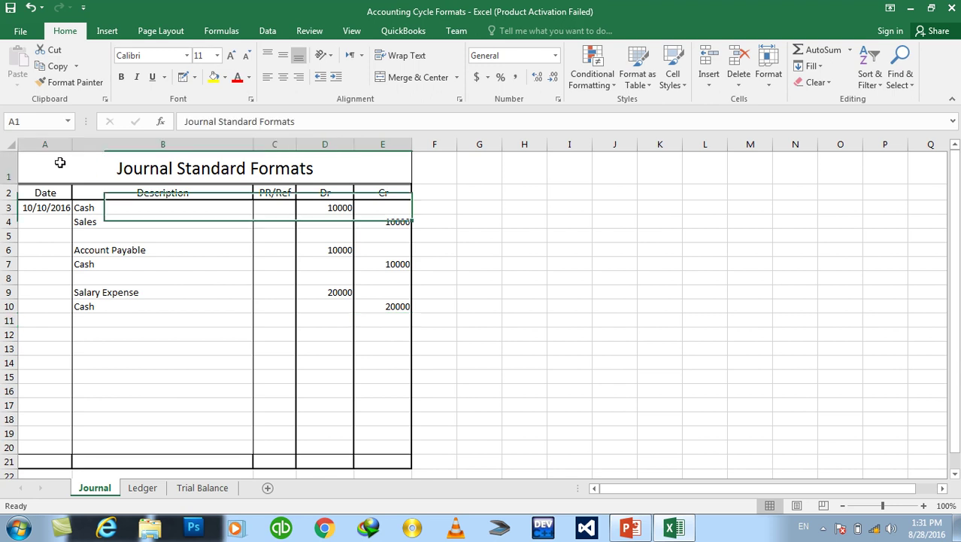
left_click_drag(64, 175, 195, 209)
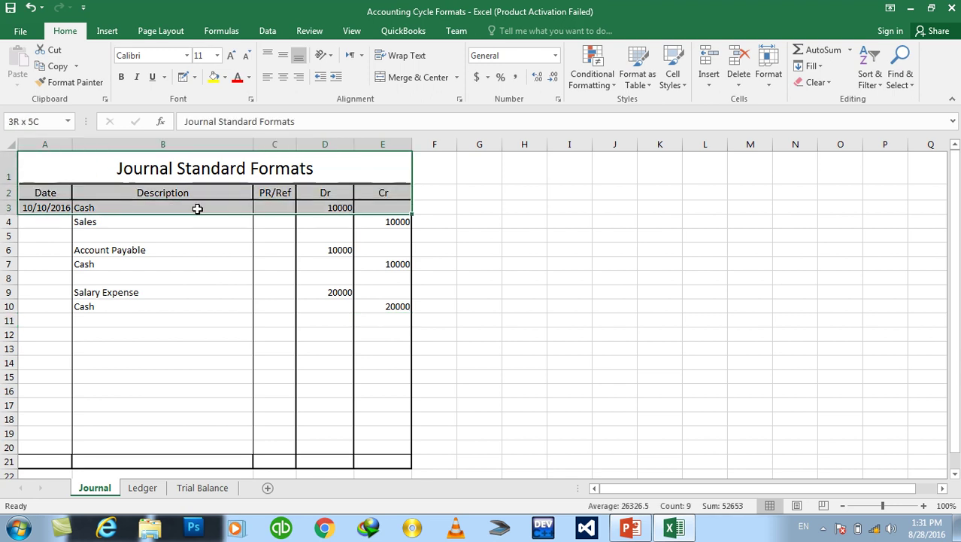
left_click_drag(66, 193, 379, 465)
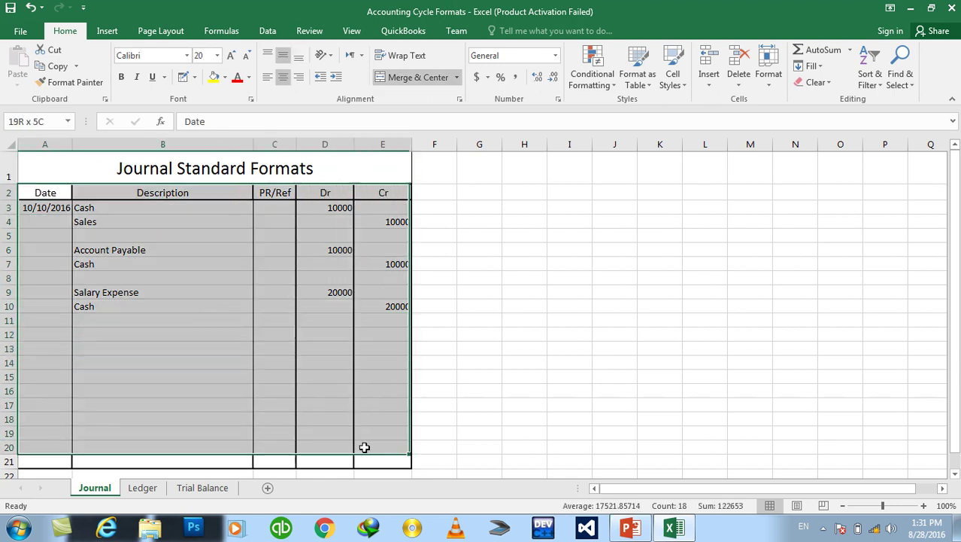
left_click(638, 75)
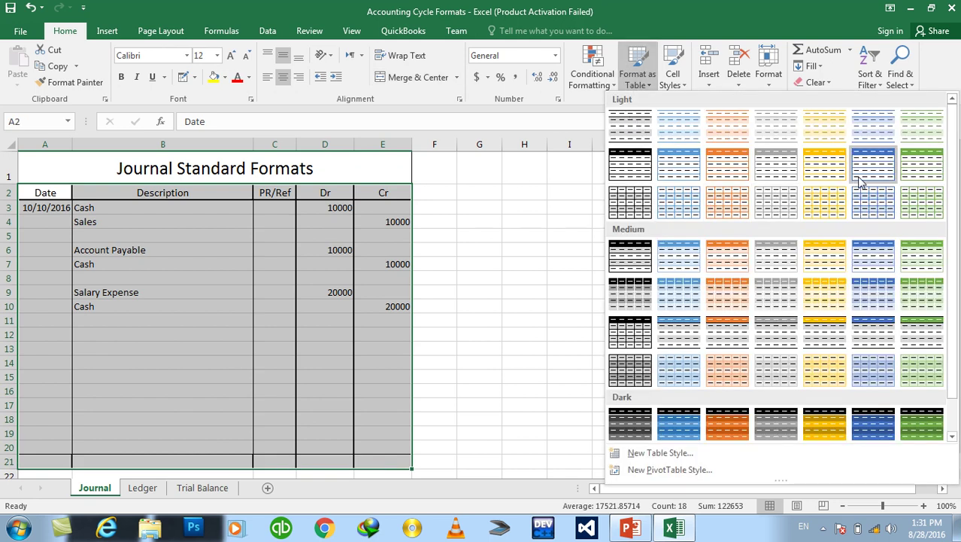
left_click(905, 181)
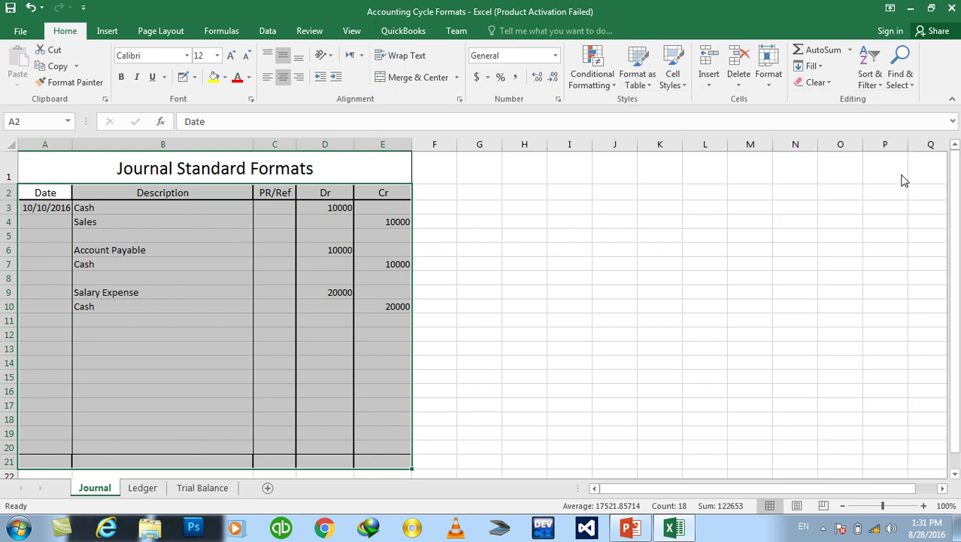
left_click(608, 300)
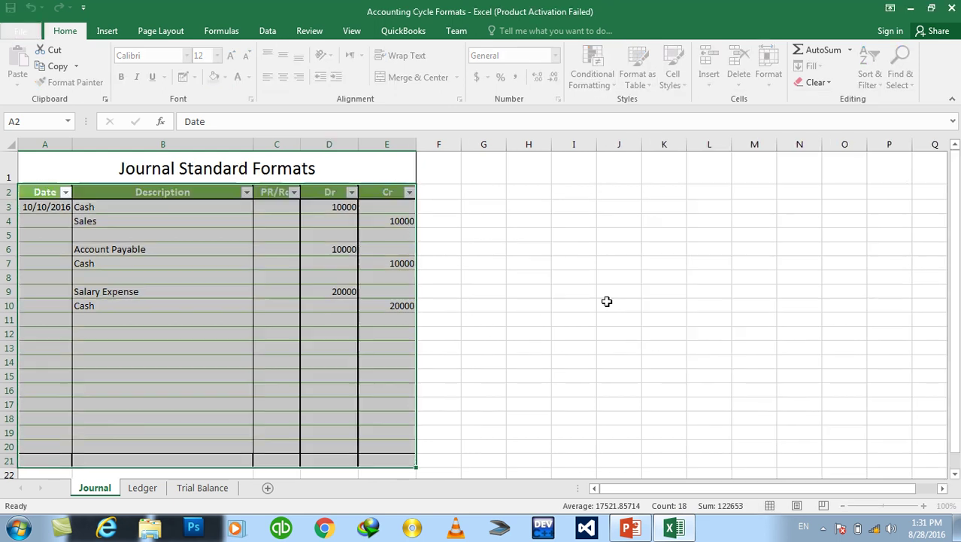
left_click(376, 219)
Step: Hide the table's header filter arrows and switch to the Ledger sheet
left_click(377, 193)
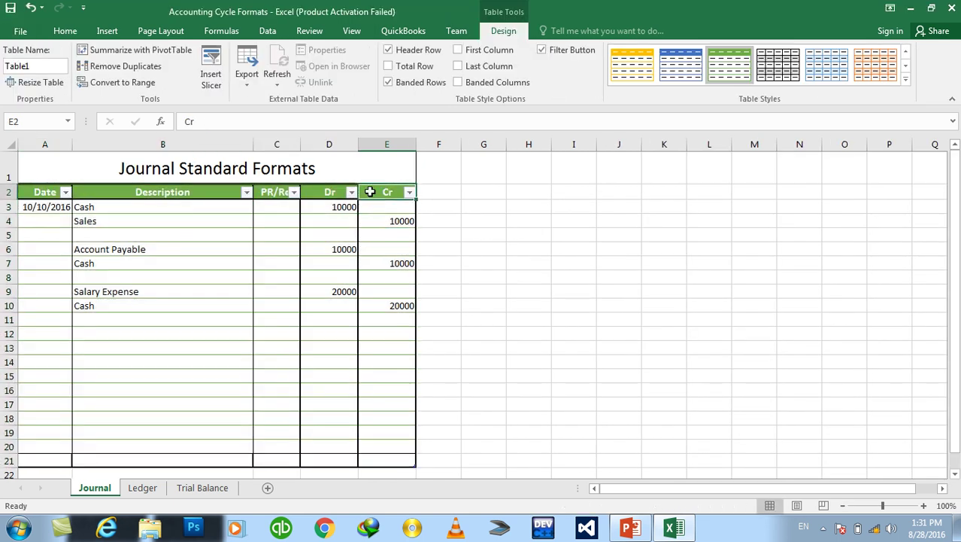
left_click(66, 31)
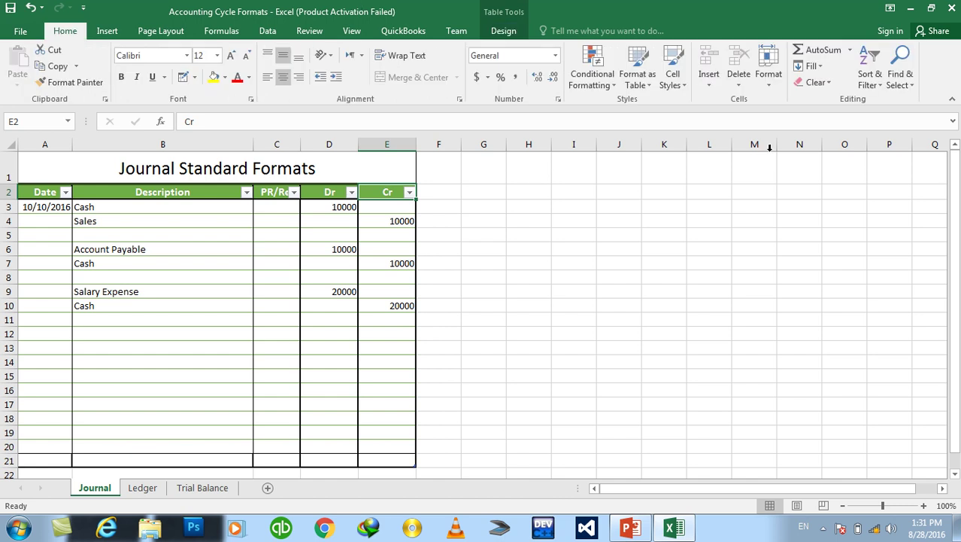
left_click(870, 79)
left_click(880, 151)
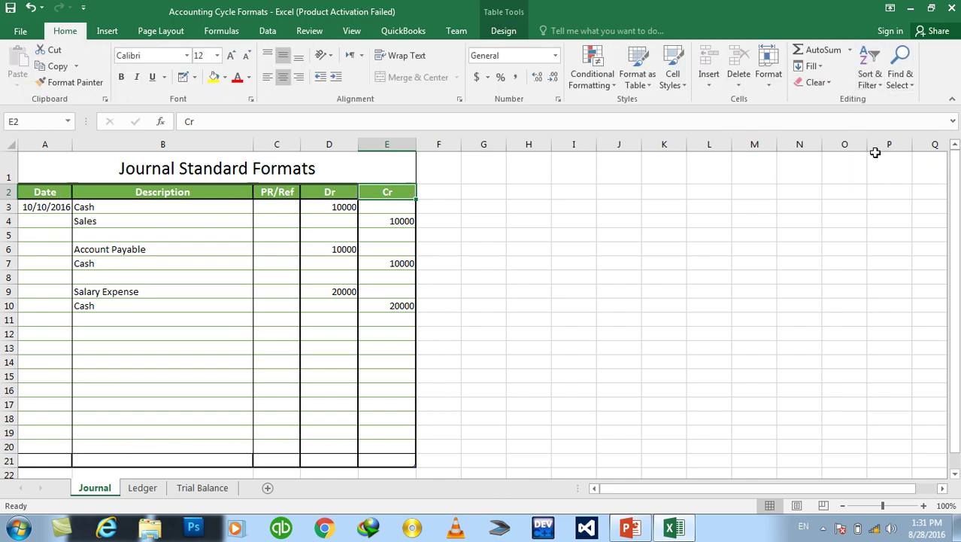
left_click(697, 169)
left_click(558, 262)
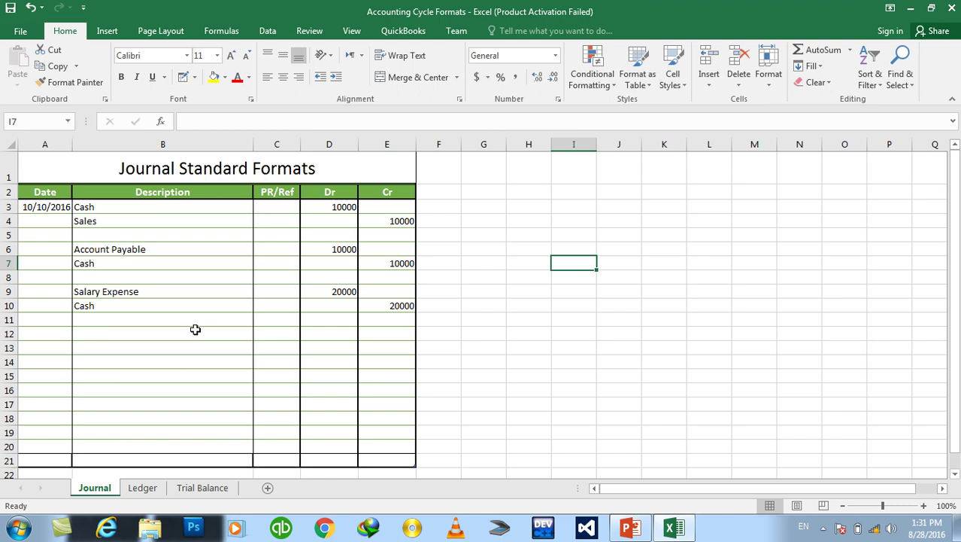
left_click(464, 252)
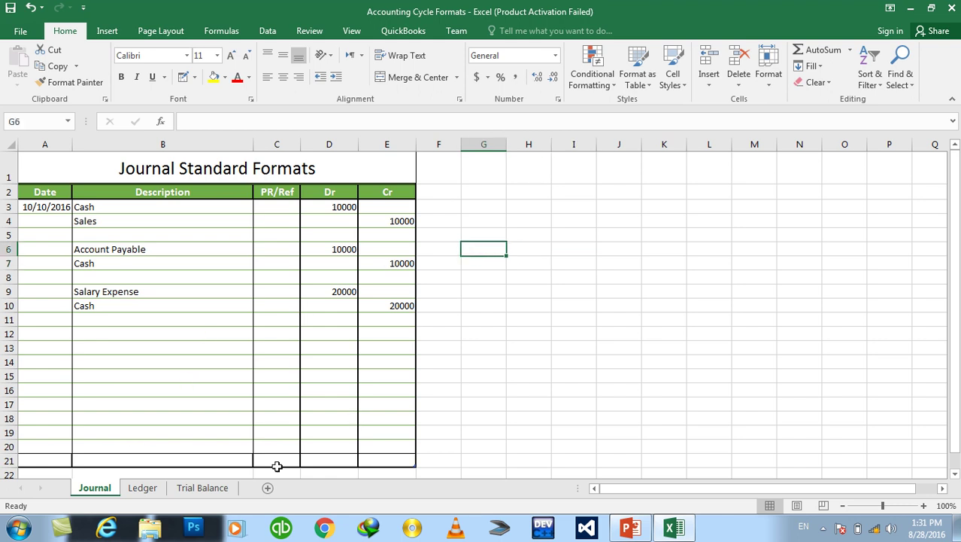
left_click(143, 493)
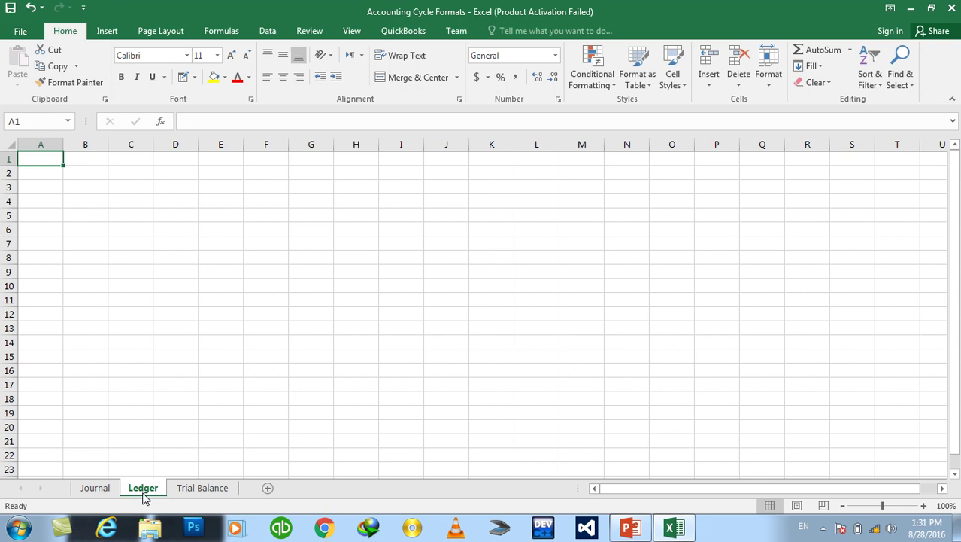
Step: Enter the title 'Ledger Standart Format' in A1
type("Ledger Standart Formar")
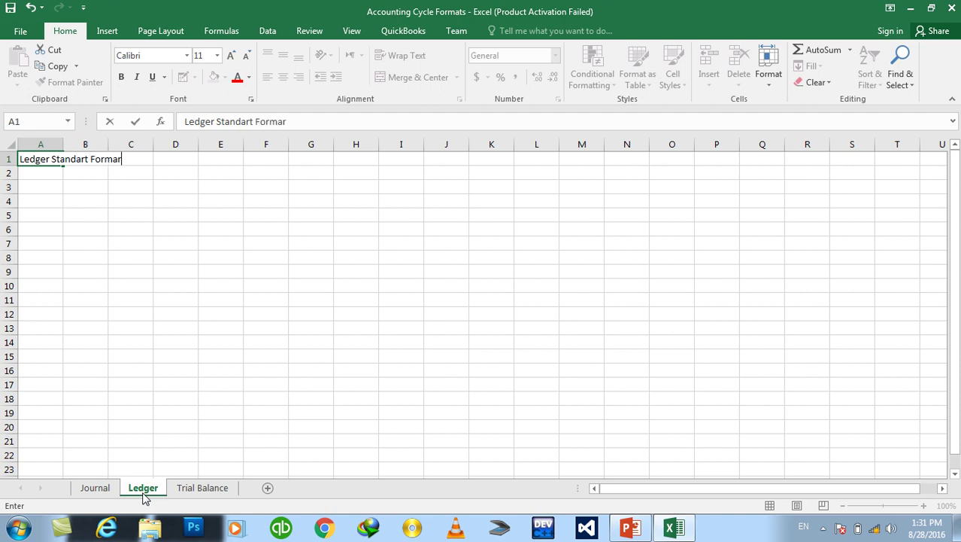
key("Tab")
key("Return")
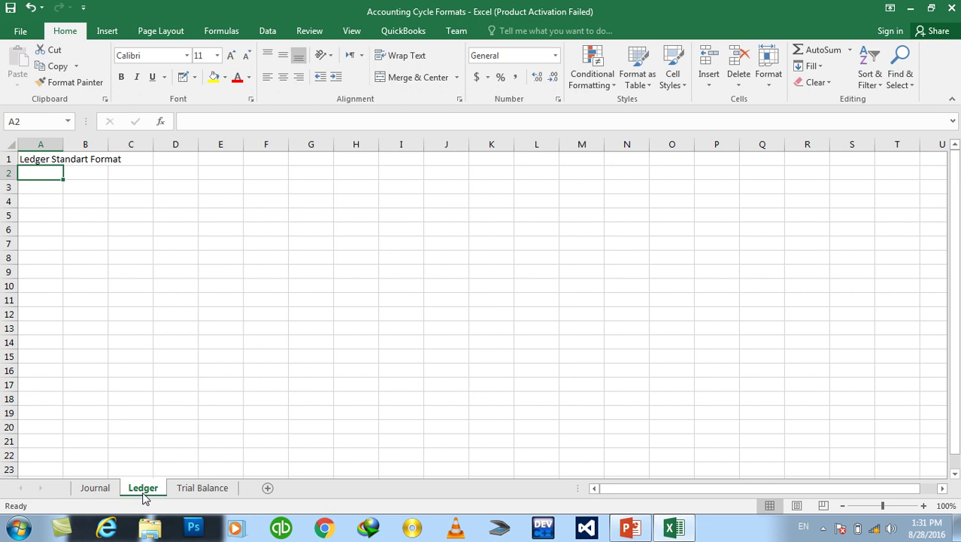
Step: Enter headings Date, Description, Ref. and Dr across A2:D2
type("Date")
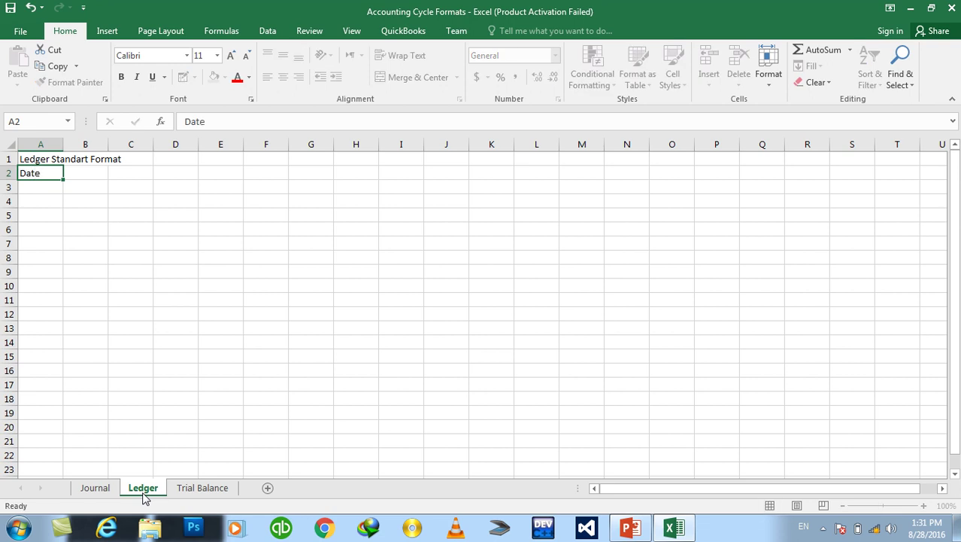
key("Tab")
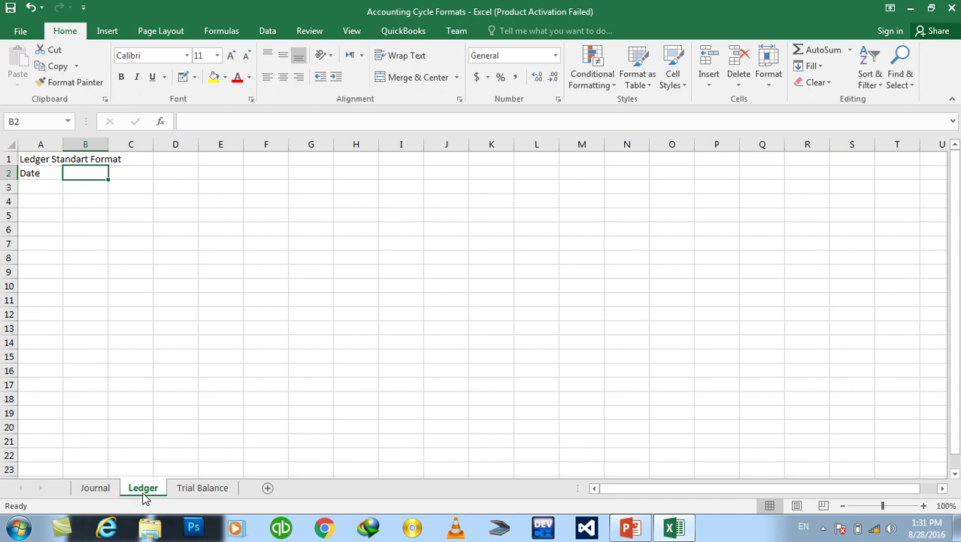
type("Description")
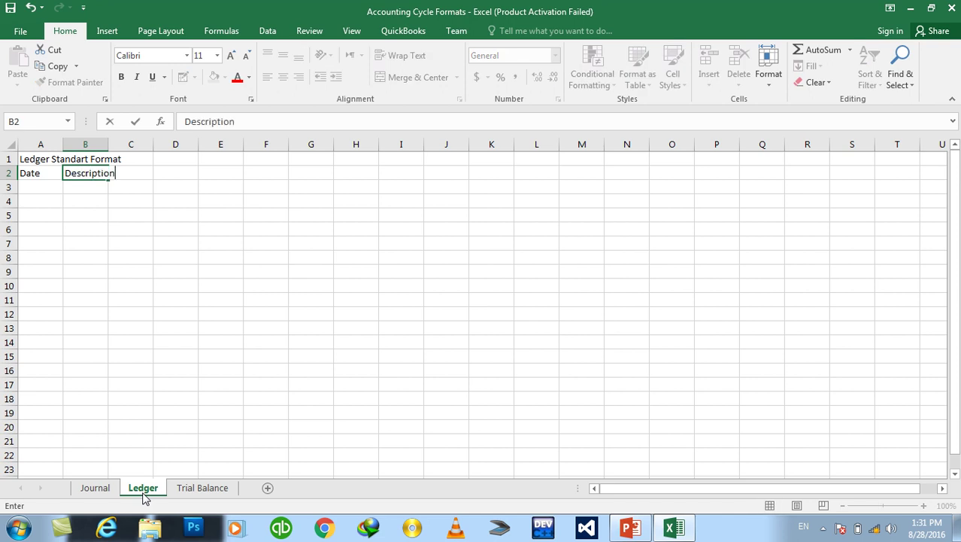
key("Tab")
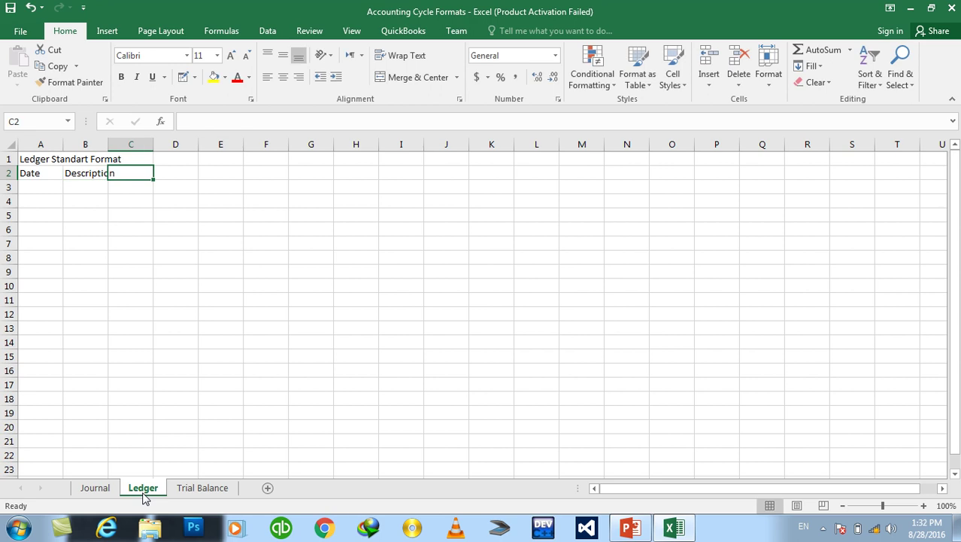
type("P")
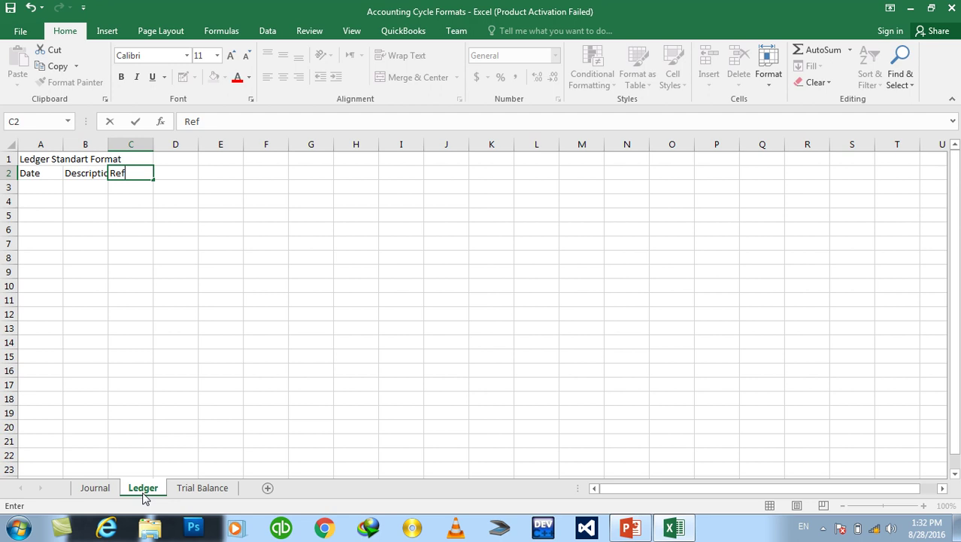
key("Tab")
type("D")
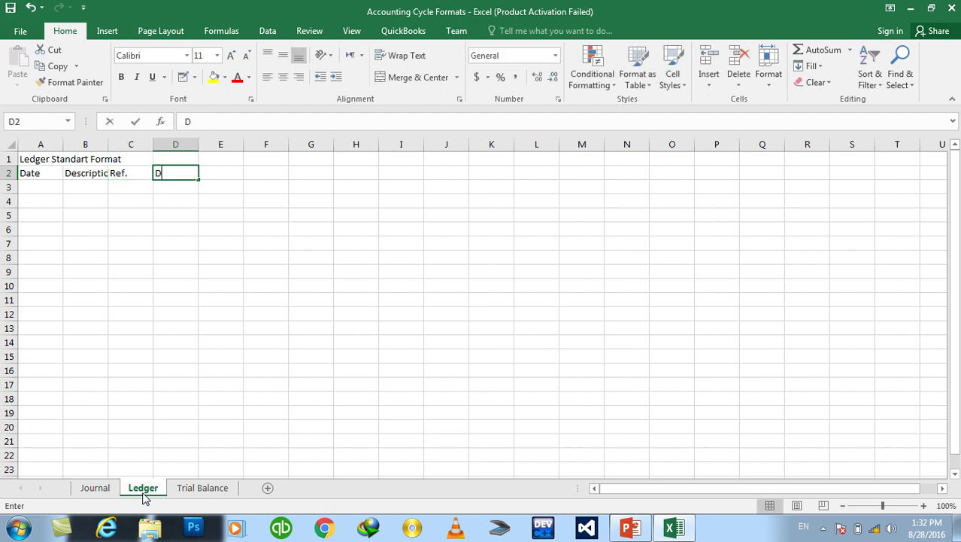
type("E")
key("Tab")
Step: Add Cr in E2 and a second Dr and Cr pair in F2:G2
type("C")
key("Tab")
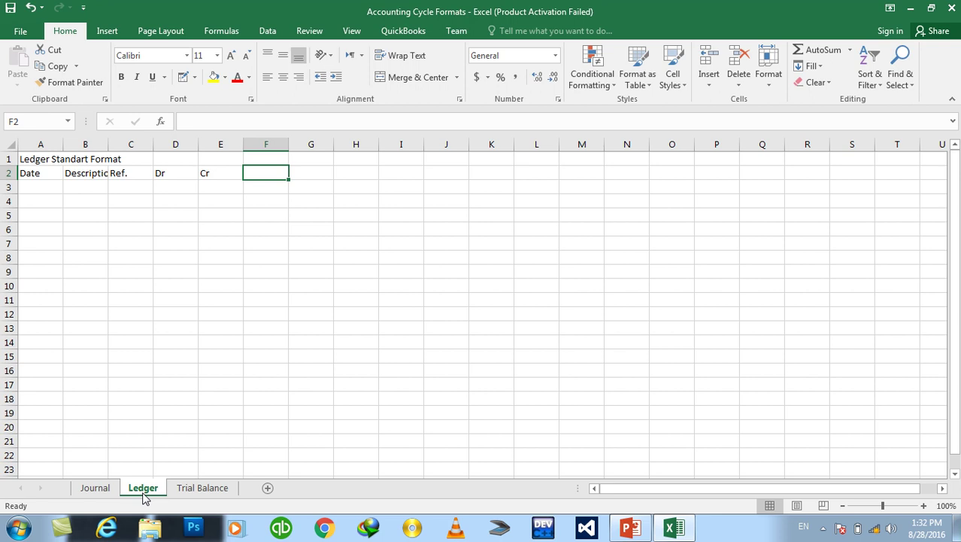
type("C")
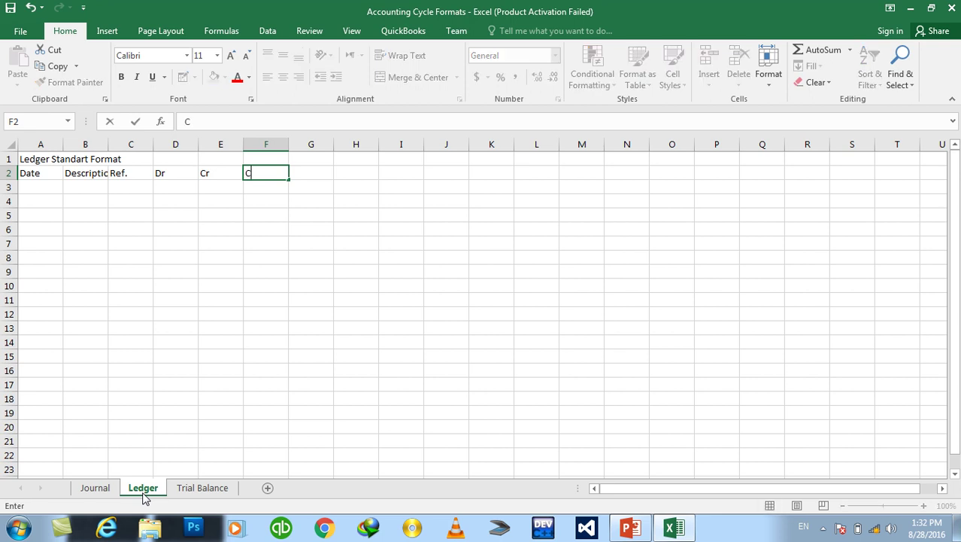
type("r")
key("Tab")
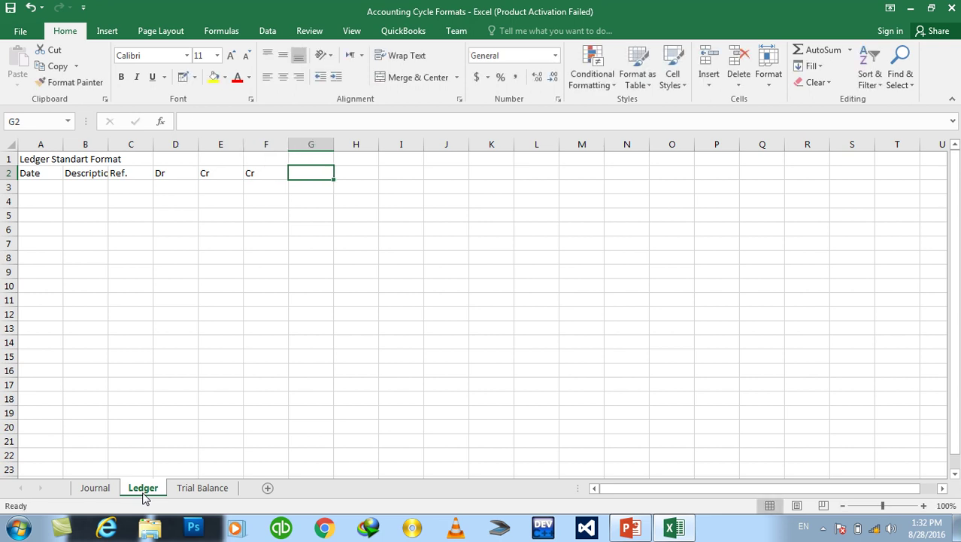
type("Cr")
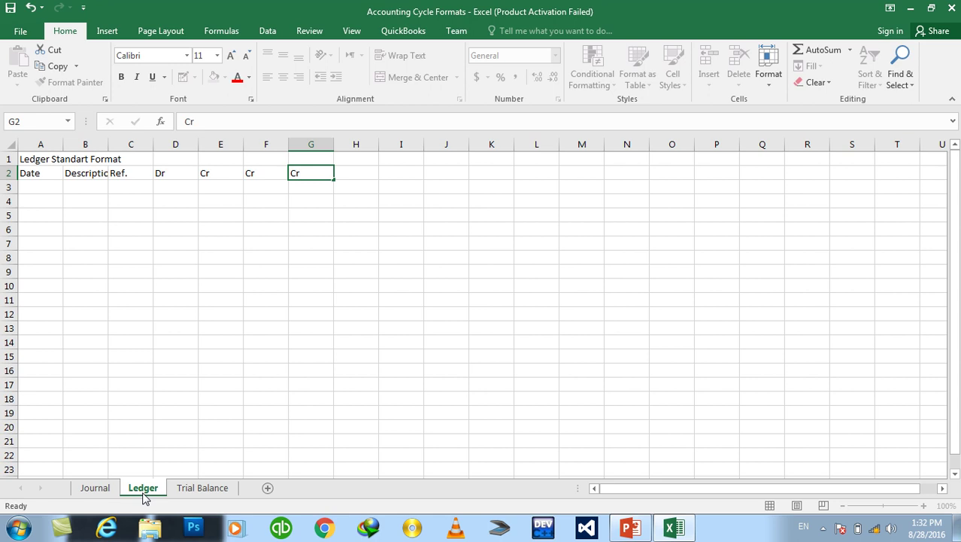
key("Left")
key("Left")
key("Right")
type("D")
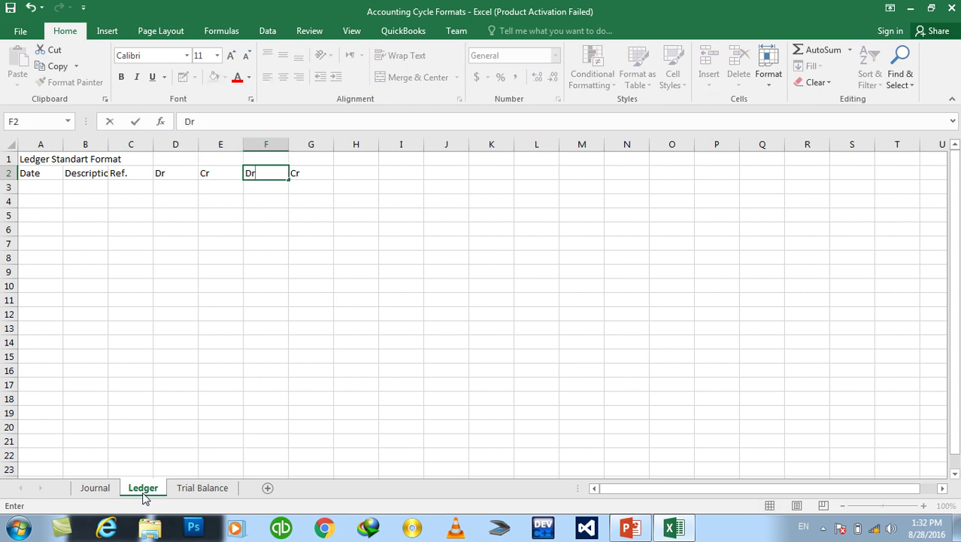
Step: Insert a row above the headings and add a merged Balance heading over F2:G2
right_click(10, 173)
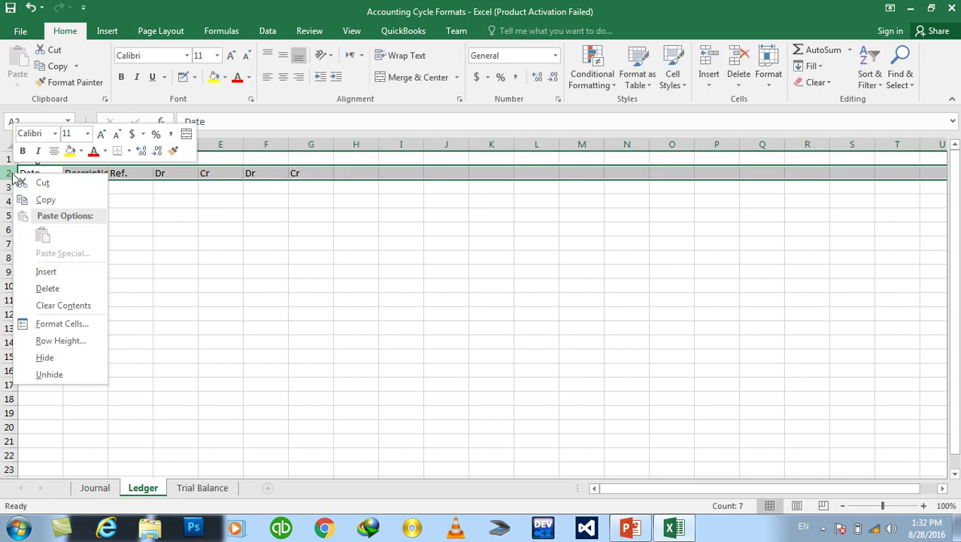
left_click(46, 271)
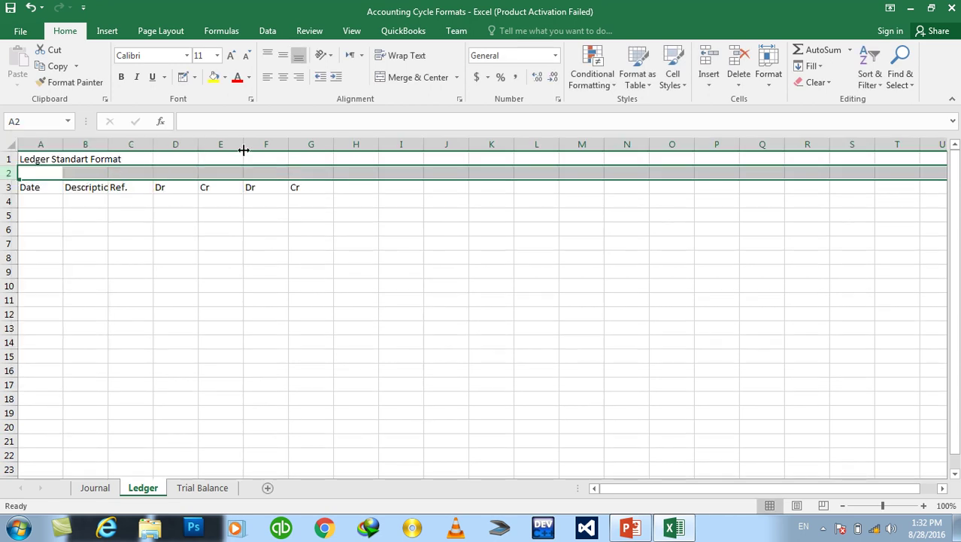
left_click_drag(293, 170, 269, 171)
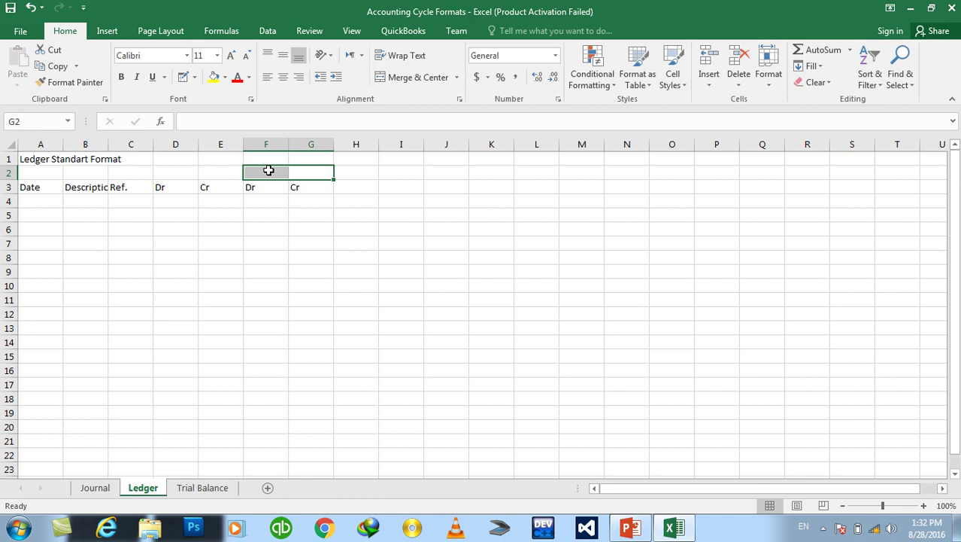
left_click(395, 78)
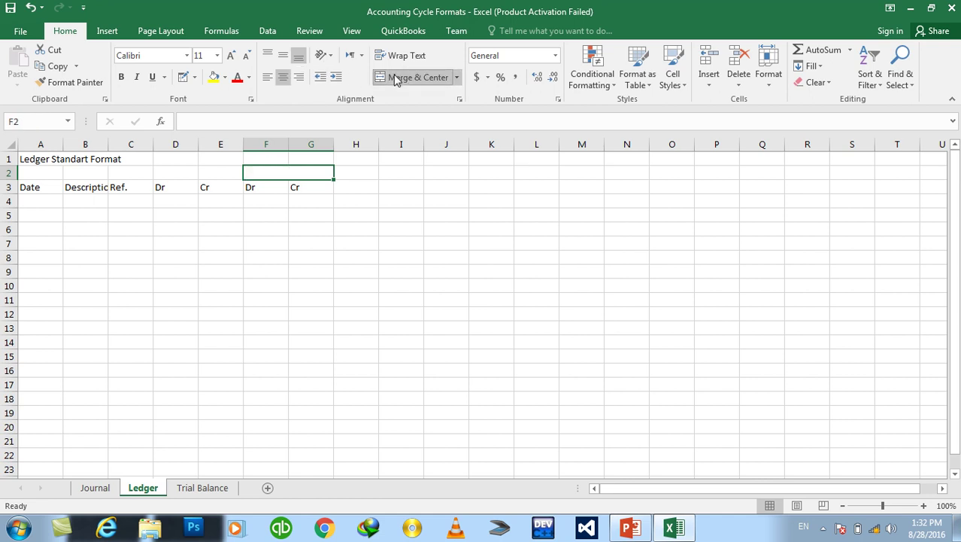
type("Balance")
key("Return")
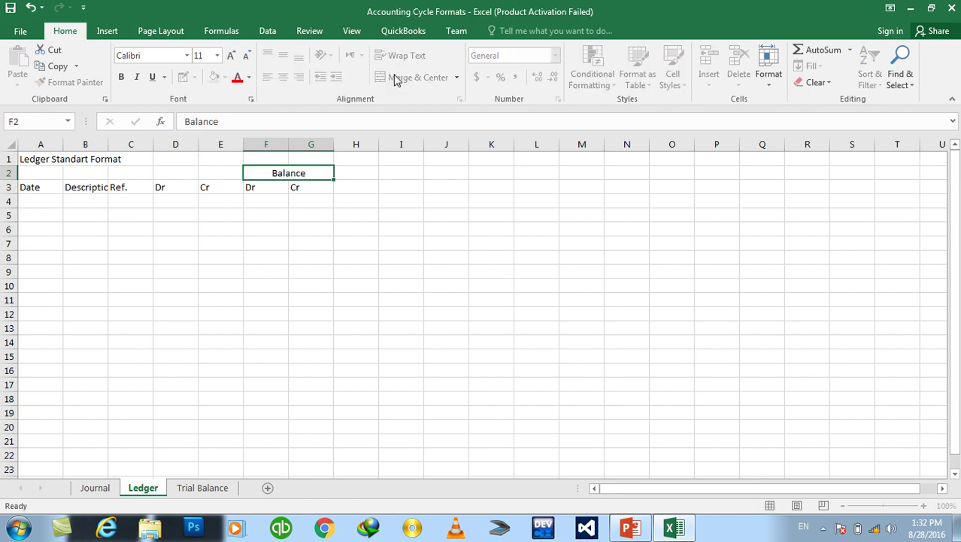
Step: Merge the Date, Description, Ref., Dr and Cr headings each across rows 2–3
left_click_drag(229, 186, 54, 182)
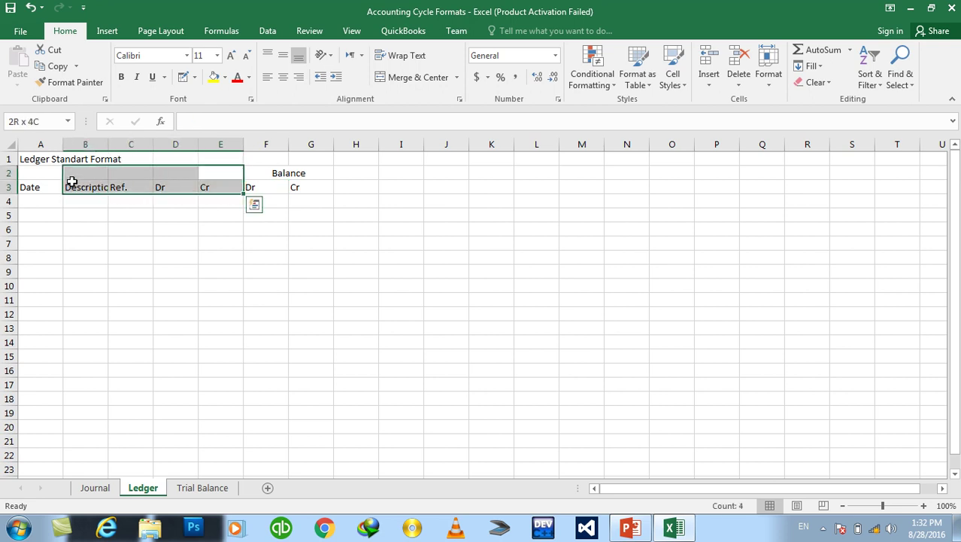
left_click(414, 77)
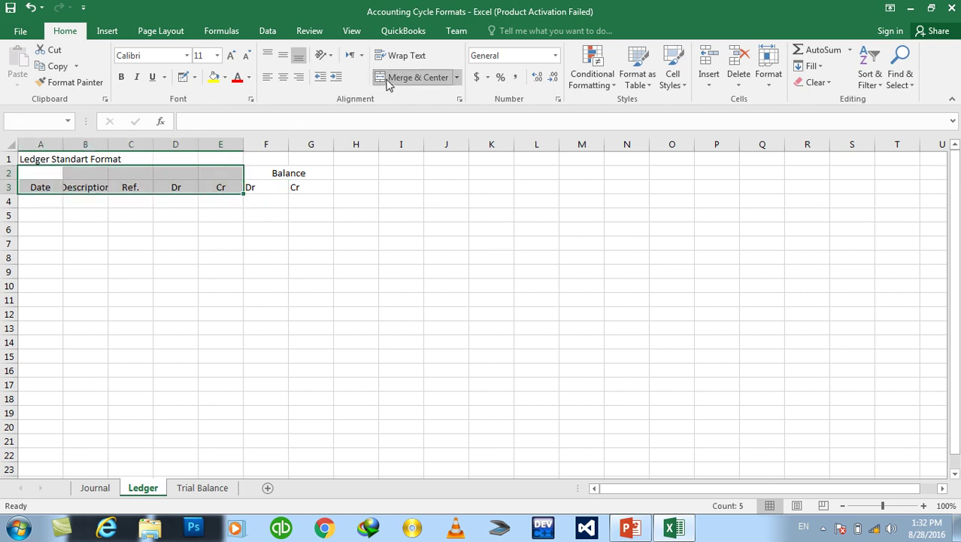
left_click(511, 316)
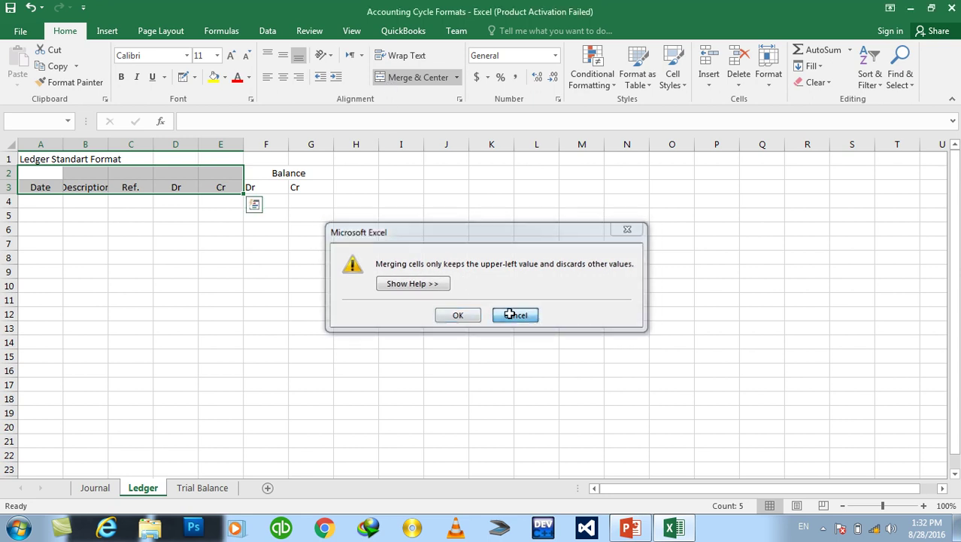
mouse_move(224, 175)
left_mouse_down()
mouse_move(214, 187)
mouse_move(130, 187)
mouse_move(115, 167)
mouse_move(120, 186)
left_mouse_up()
left_click(383, 77)
left_click(400, 79)
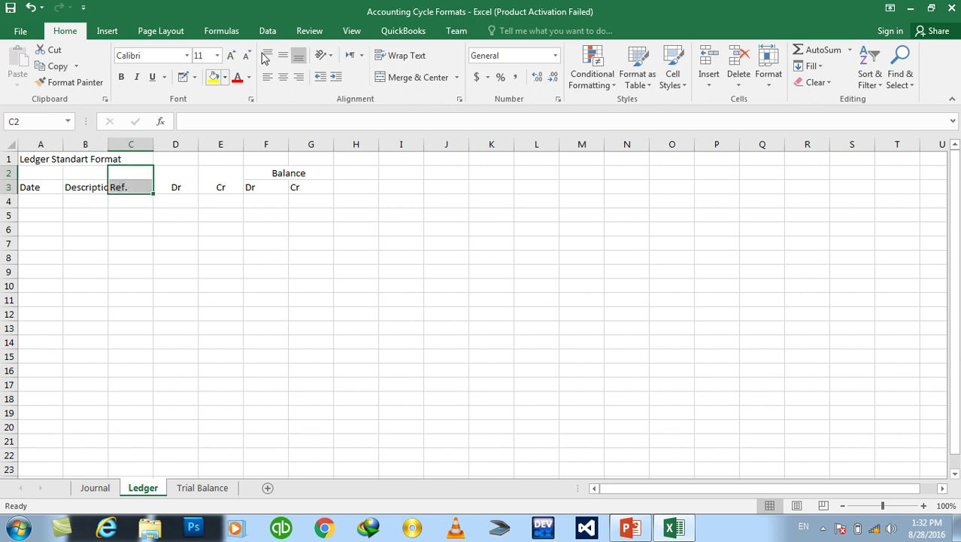
left_click(420, 76)
mouse_move(85, 173)
left_mouse_down()
mouse_move(87, 187)
mouse_move(37, 176)
left_mouse_up()
left_click(395, 78)
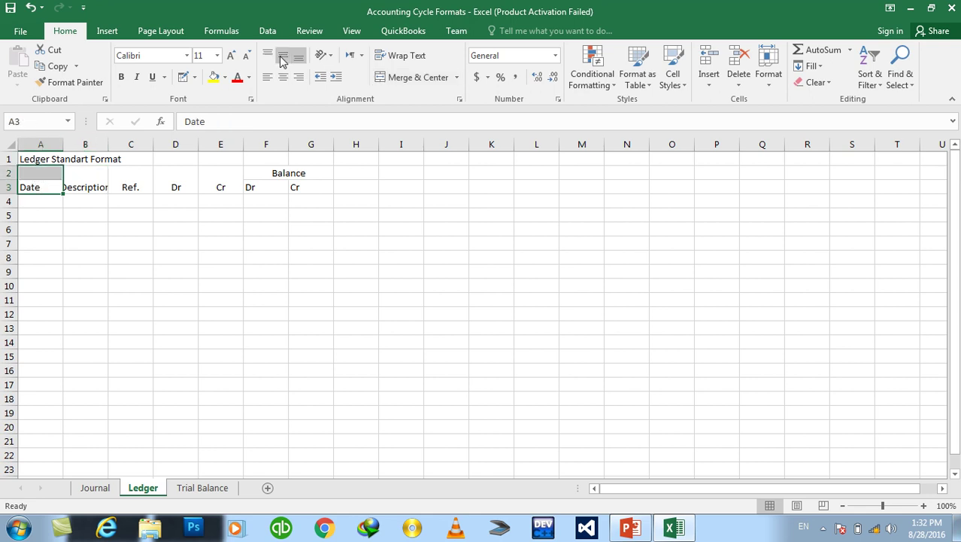
left_click(402, 77)
left_click(265, 302)
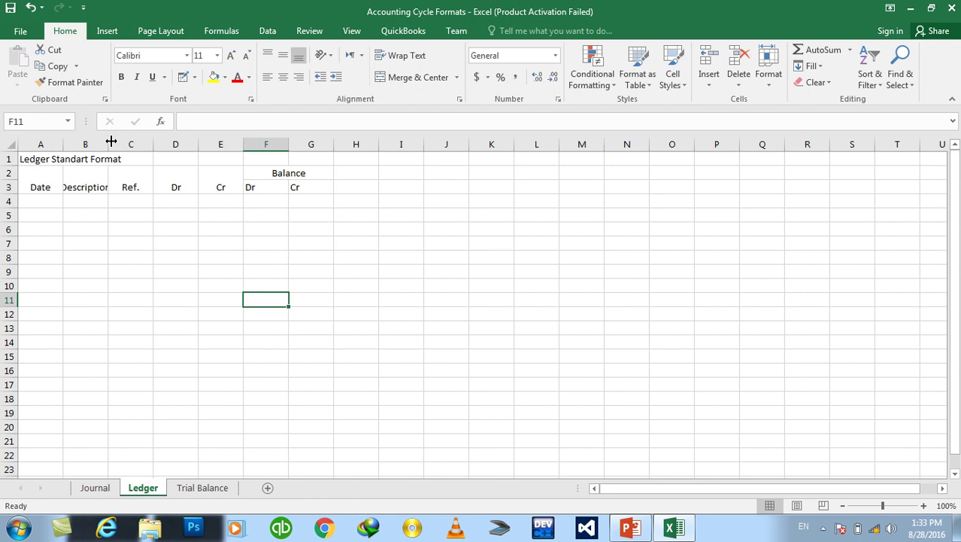
Step: Widen the Description, Dr/Cr and Balance columns to fit their contents
left_click_drag(111, 141, 244, 148)
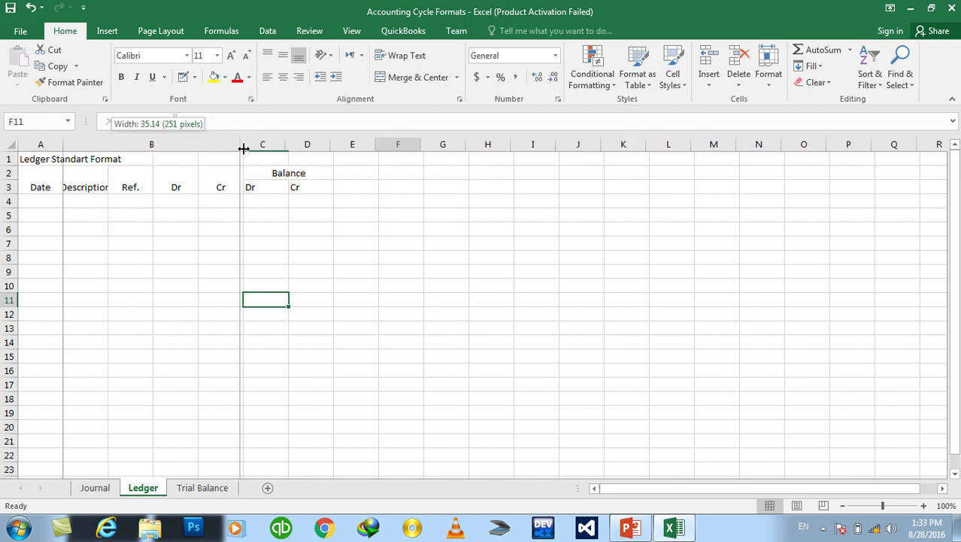
left_click_drag(244, 148, 246, 151)
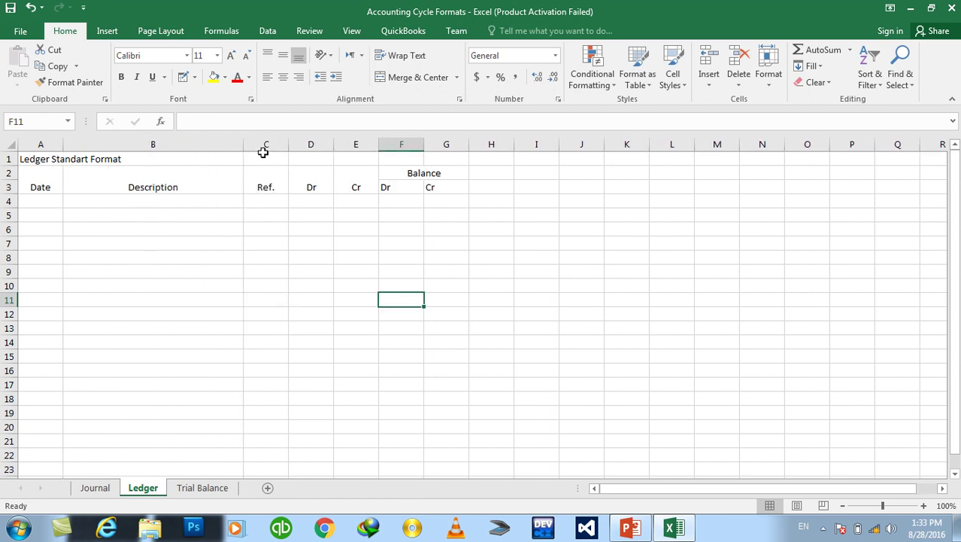
left_click(288, 143)
mouse_move(327, 142)
left_mouse_down()
mouse_move(353, 143)
mouse_move(339, 143)
left_mouse_up()
left_click(412, 184)
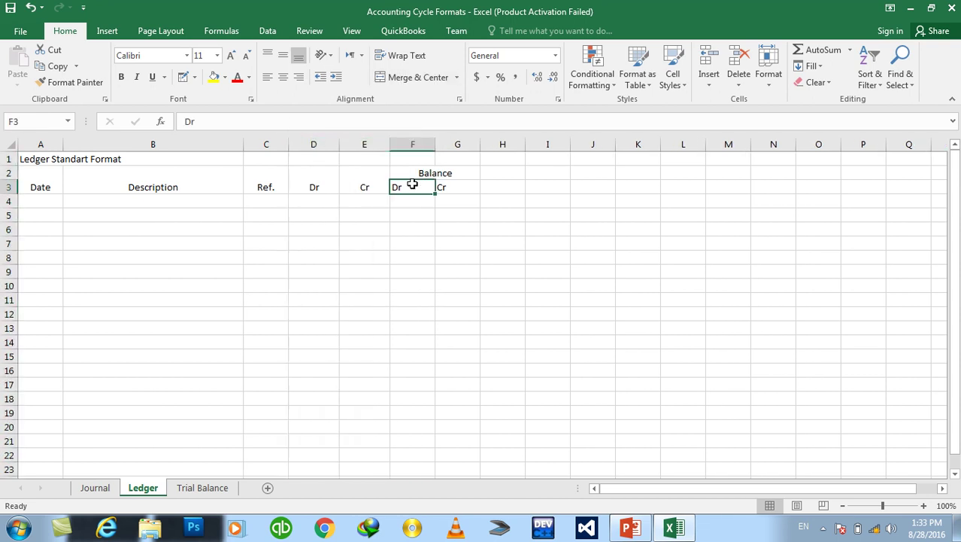
left_click_drag(412, 144, 442, 145)
left_click(416, 201)
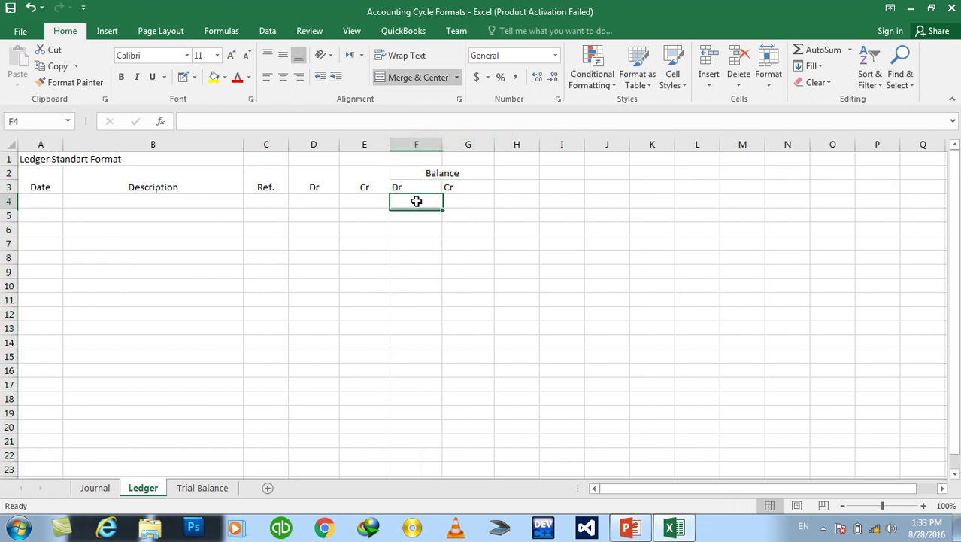
left_click_drag(451, 188, 272, 180)
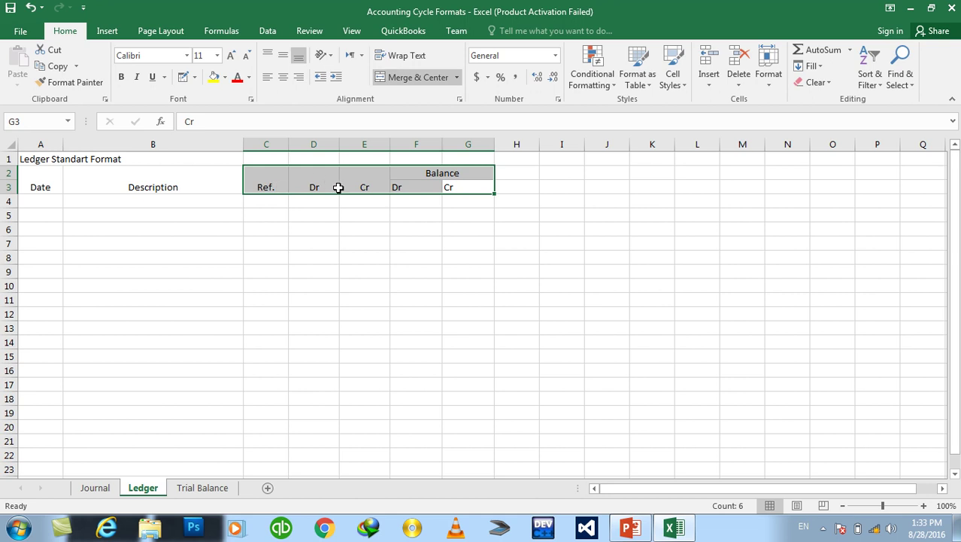
left_click_drag(364, 175, 45, 187)
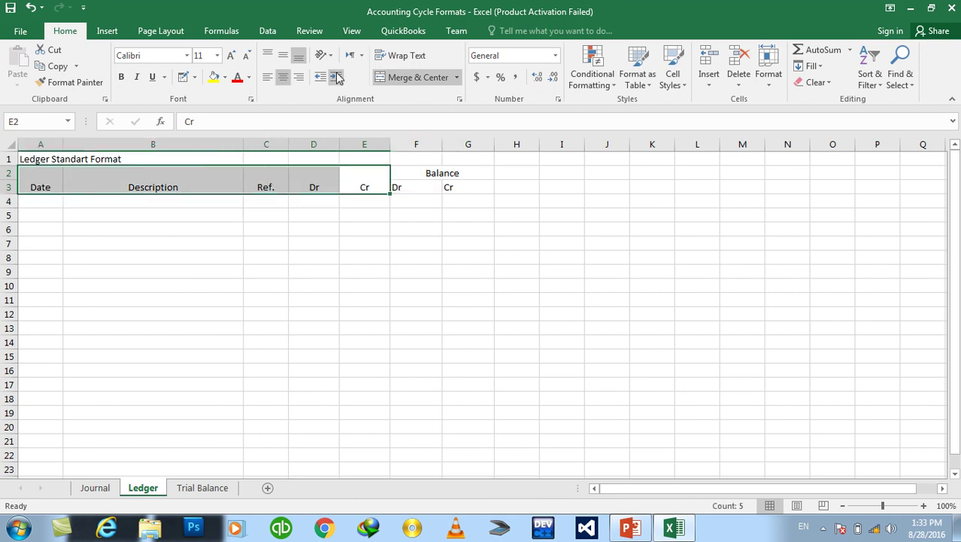
Step: Middle-align the A2:E3 headings and raise their font size to 16
left_click(283, 55)
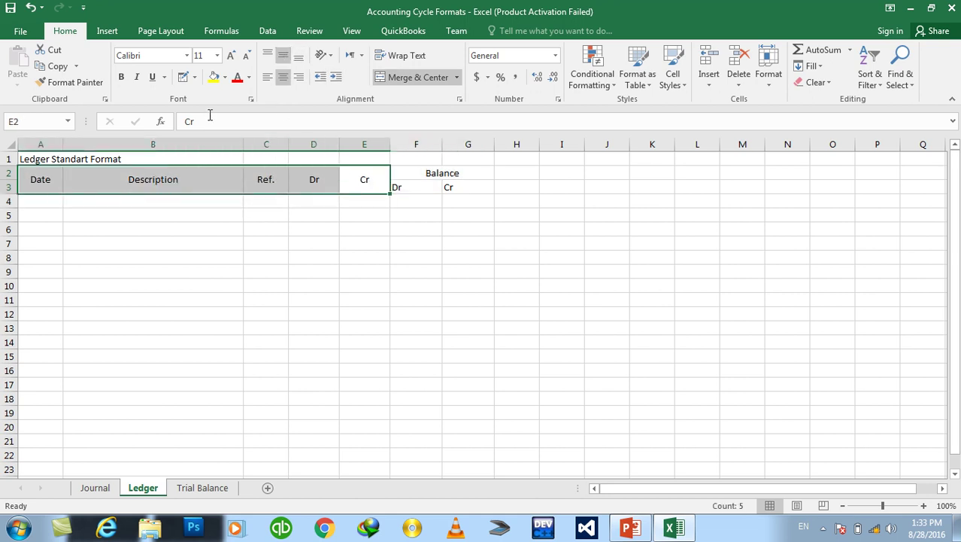
left_click(231, 56)
left_click(231, 55)
left_click(231, 56)
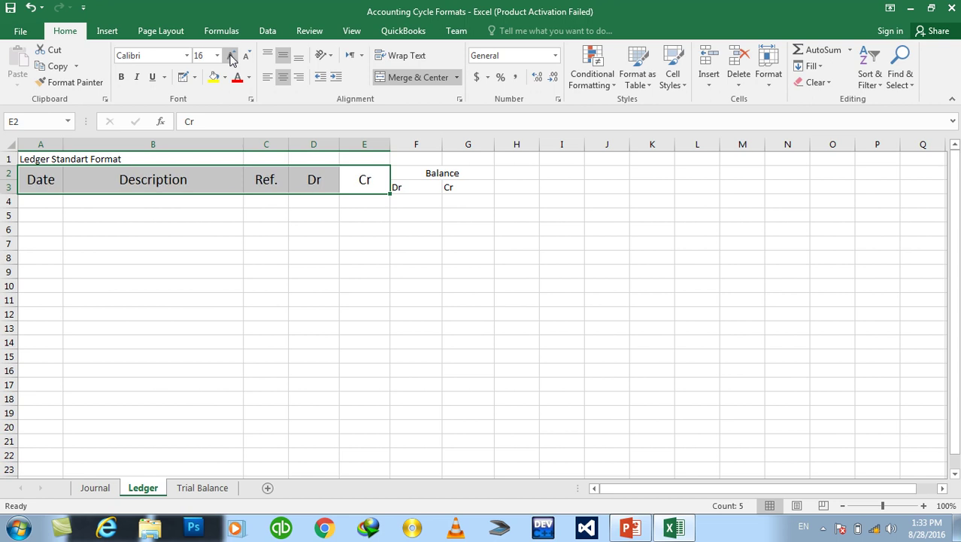
left_click(149, 159)
Step: Make row 1 taller and set the title merged across A1:G1, middle-aligned, bold, 18 pt
mouse_move(14, 165)
left_mouse_down()
mouse_move(14, 177)
mouse_move(133, 176)
mouse_move(455, 158)
left_mouse_up()
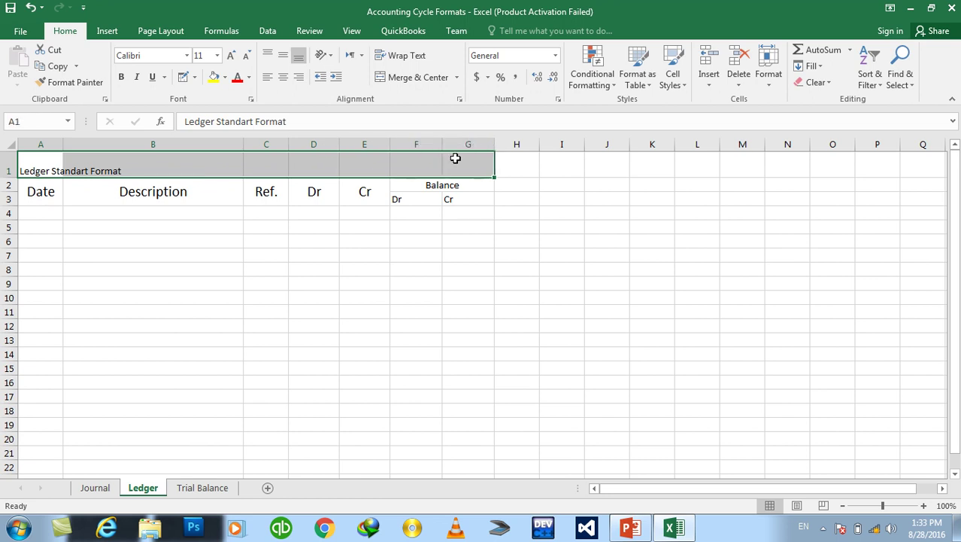
left_click(412, 80)
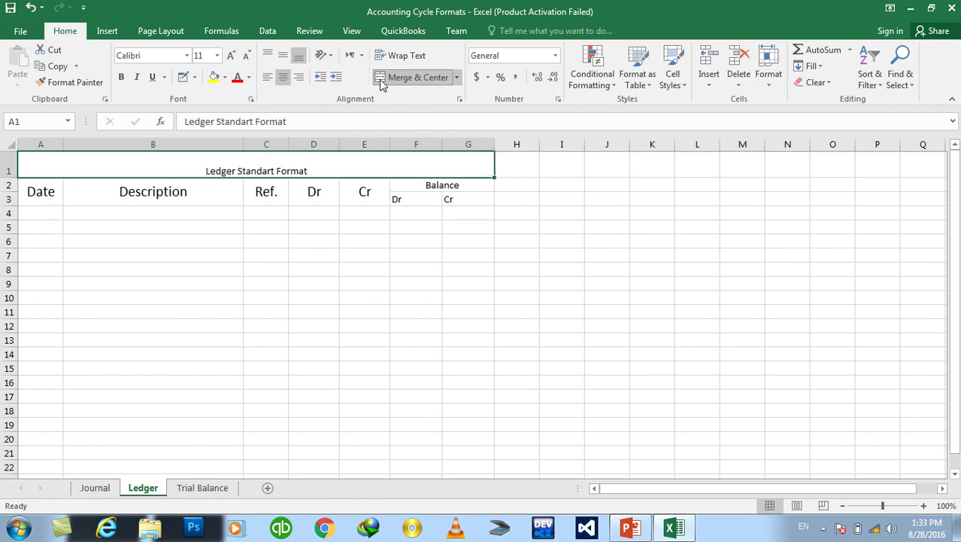
left_click(284, 60)
left_click(121, 77)
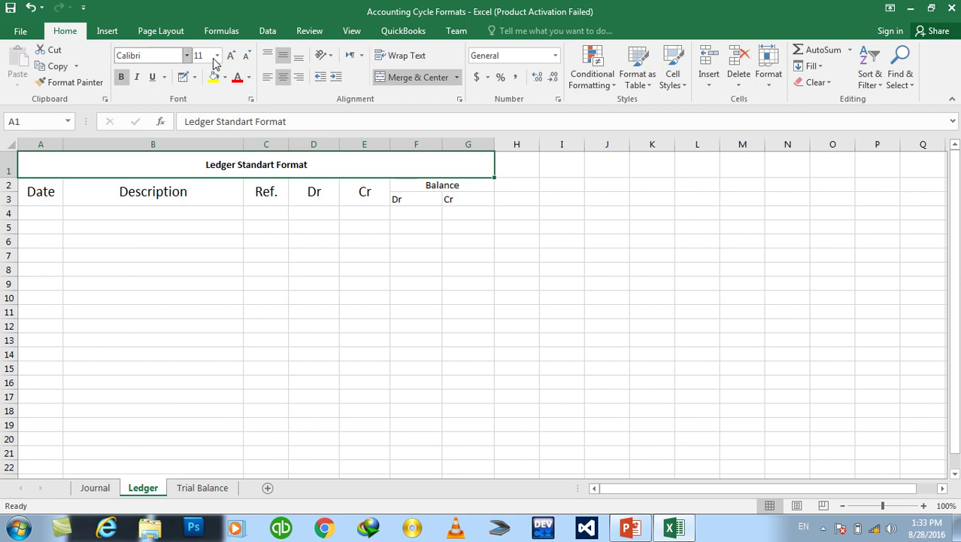
left_click(233, 58)
left_click(233, 58)
left_click(233, 58)
left_click(233, 58)
left_click(233, 58)
left_click(236, 310)
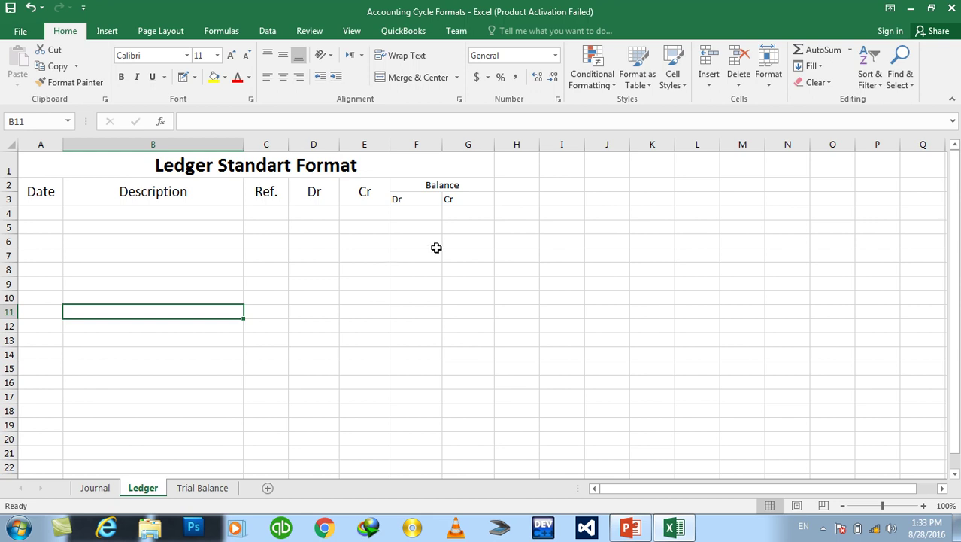
Step: Draw a border around the Ledger title row with Draw Border
left_click_drag(461, 199, 407, 201)
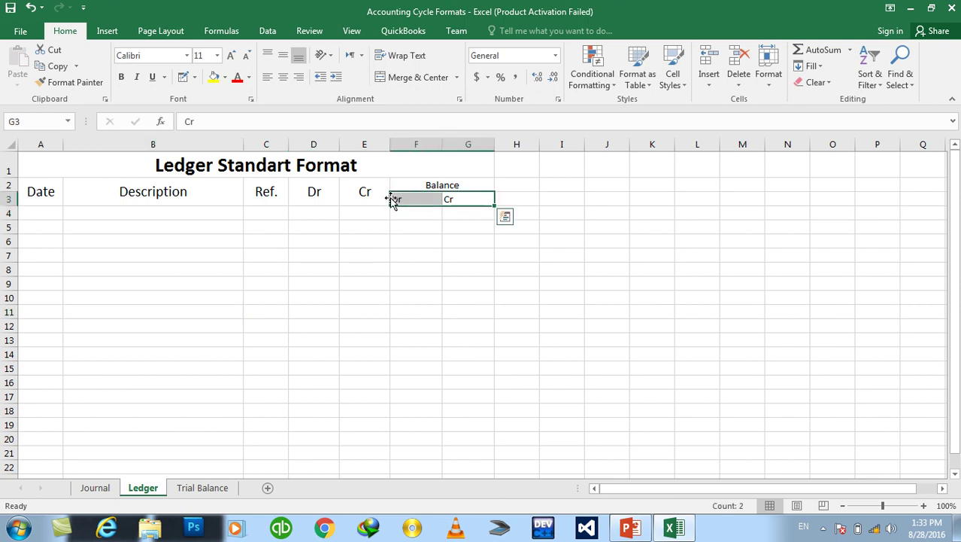
left_click(203, 226)
left_click(183, 77)
left_click_drag(164, 170, 459, 167)
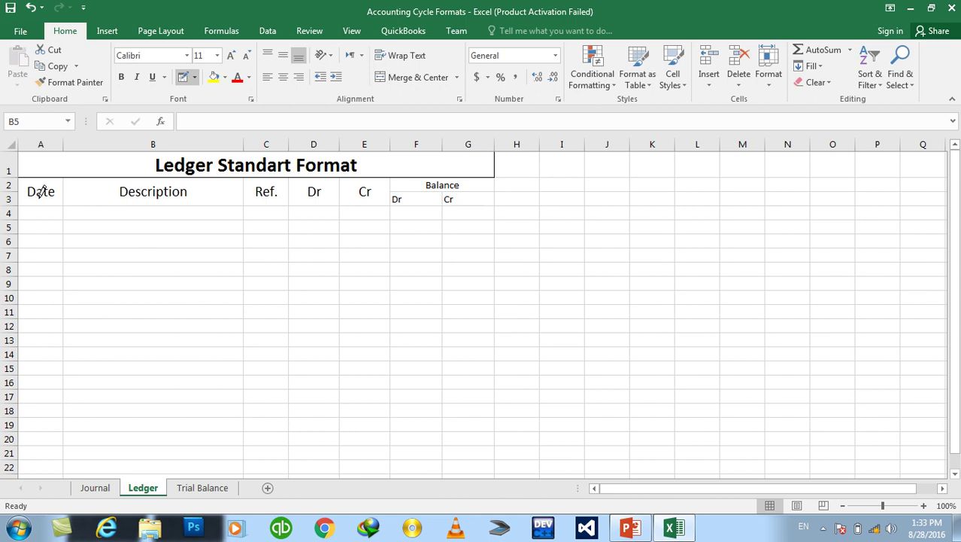
Step: Rule lines under the heading rows and Balance, with dividers between Description, Ref., Dr and Cr
left_click_drag(28, 202, 452, 192)
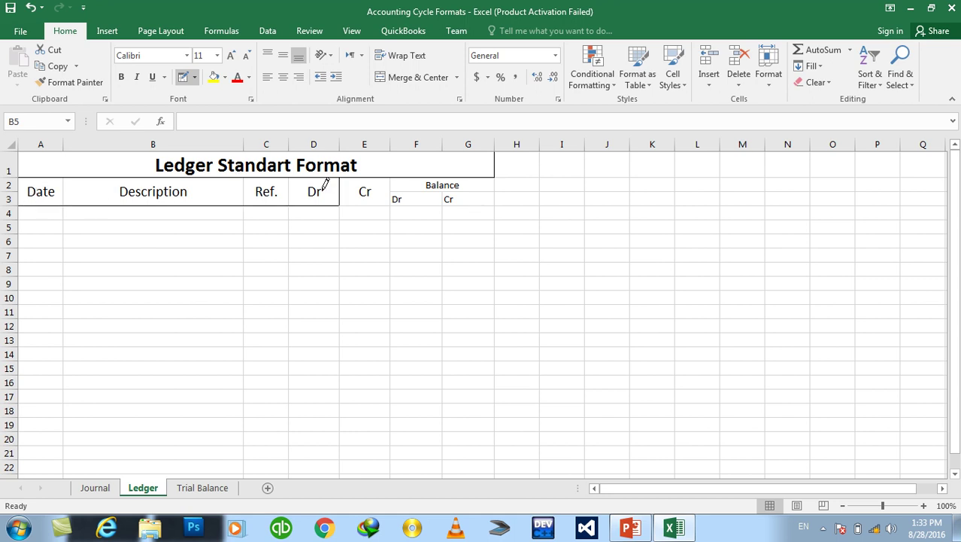
left_click(455, 191)
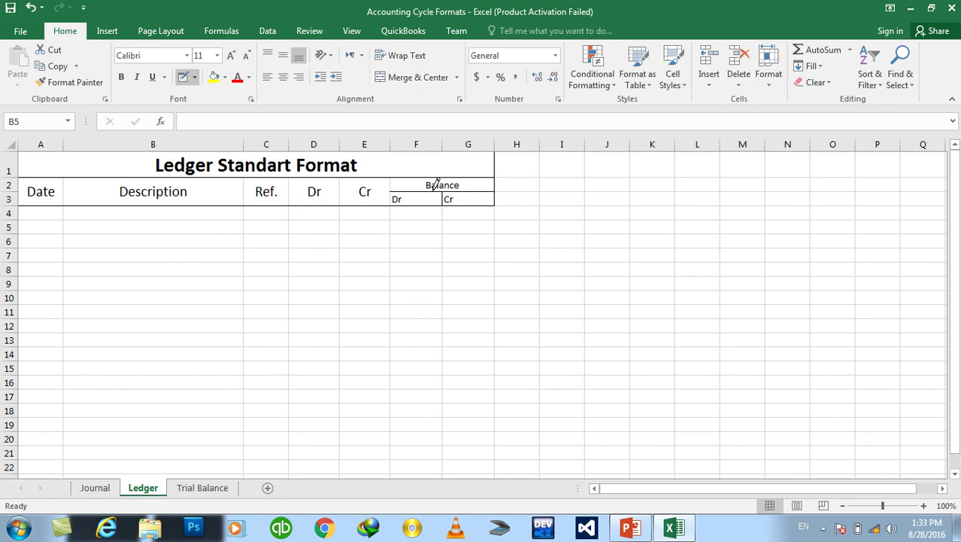
left_click(339, 194)
left_click(289, 191)
left_click(243, 197)
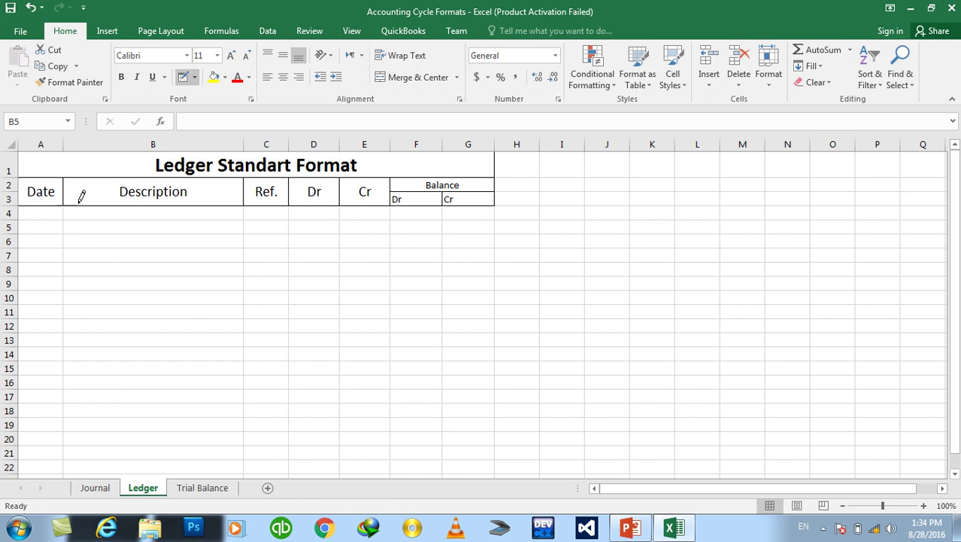
Step: Draw thick vertical dividers between the ledger columns from row 4 to row 21
left_click(194, 76)
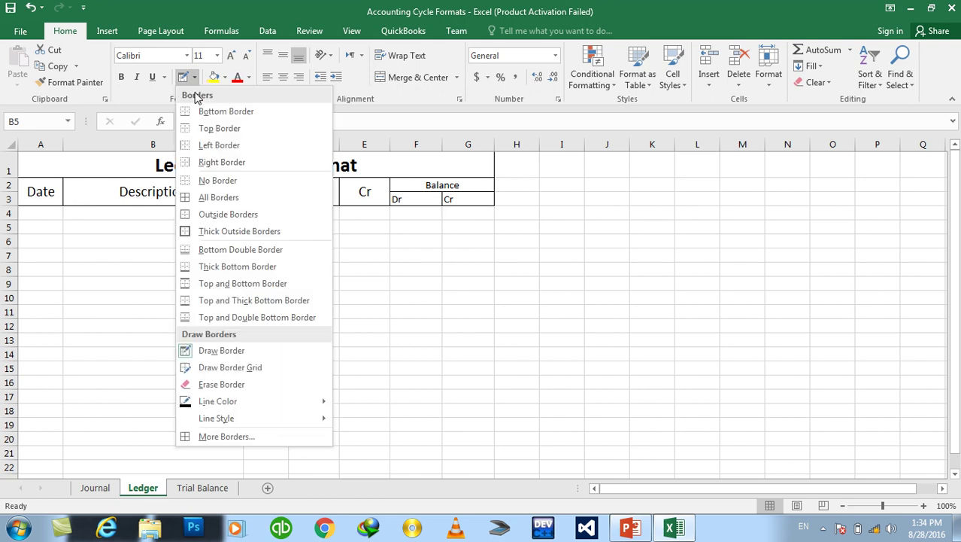
mouse_move(216, 417)
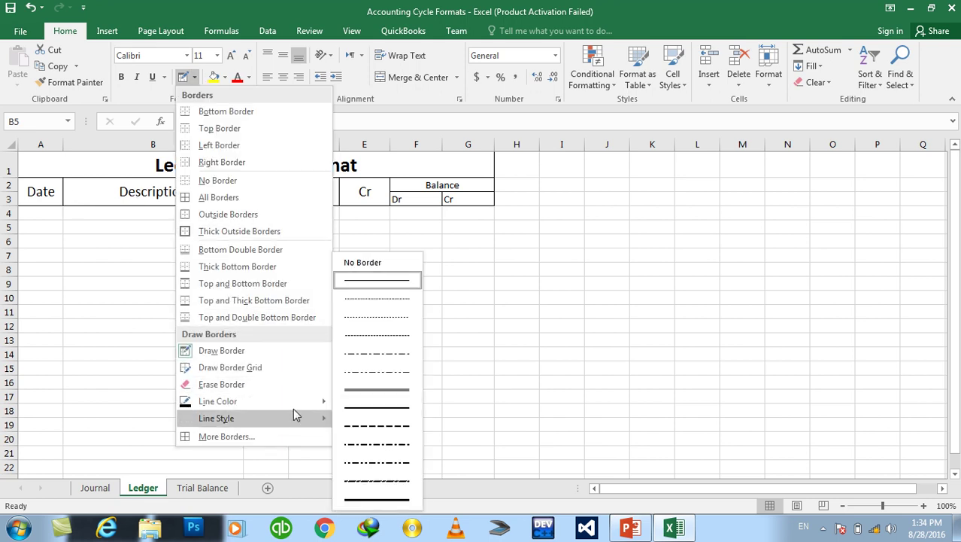
left_click(407, 391)
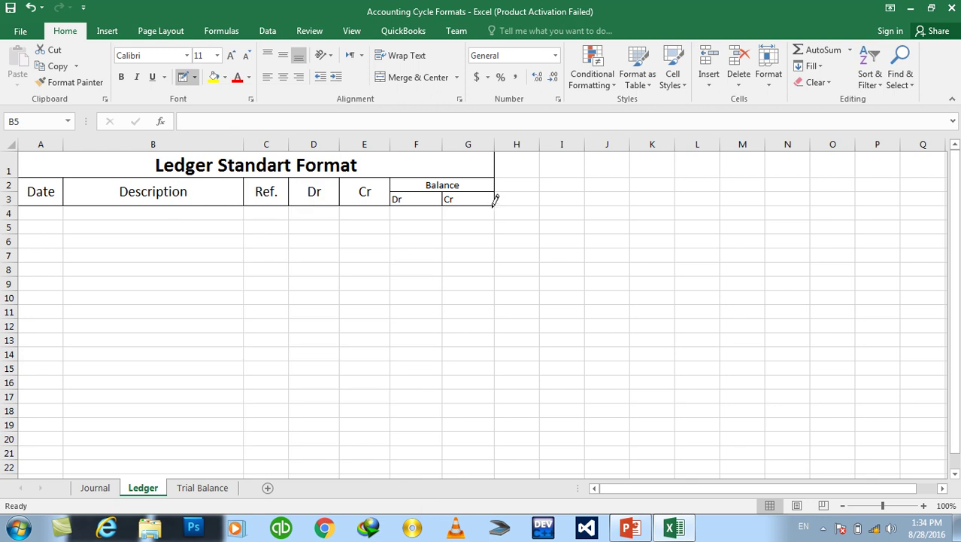
left_click_drag(497, 200, 497, 450)
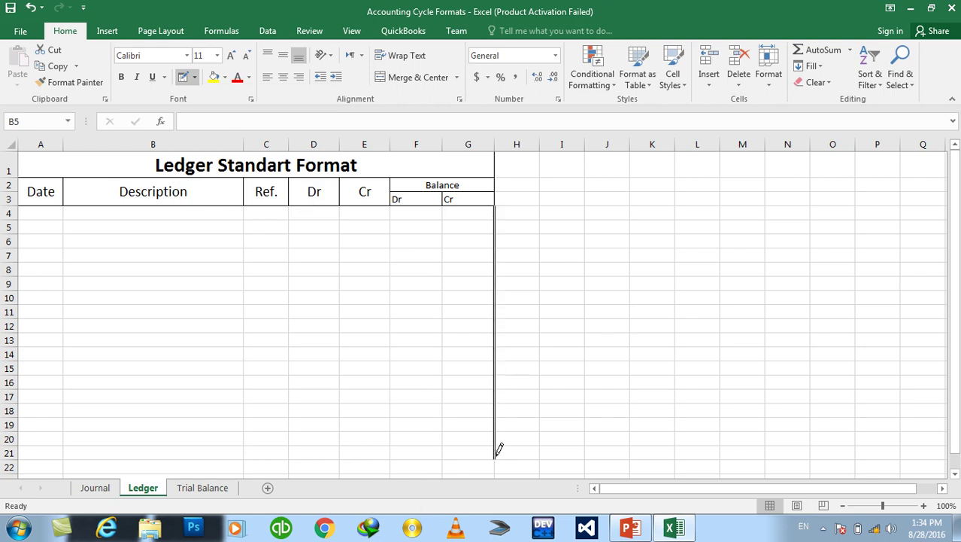
left_click_drag(497, 166, 498, 197)
left_click_drag(391, 202, 392, 444)
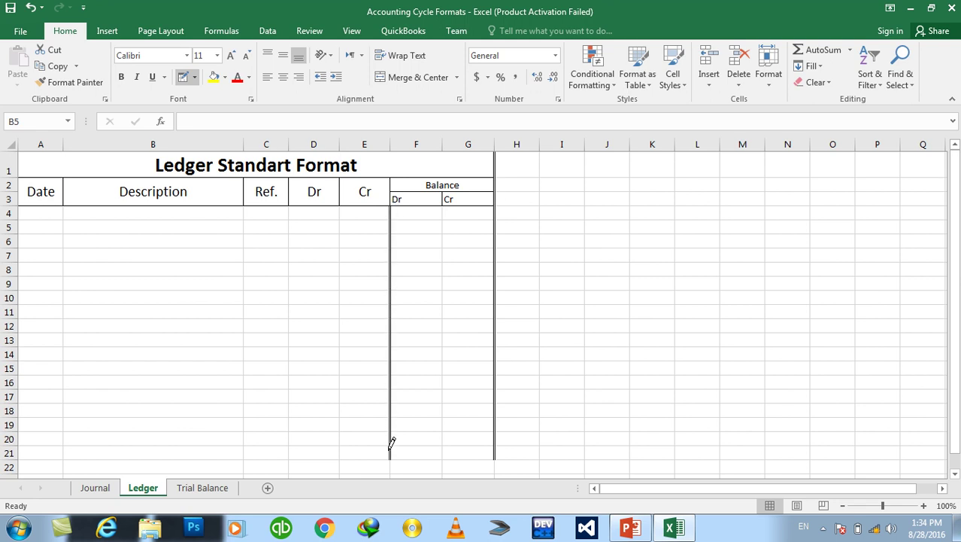
left_click_drag(289, 208, 287, 445)
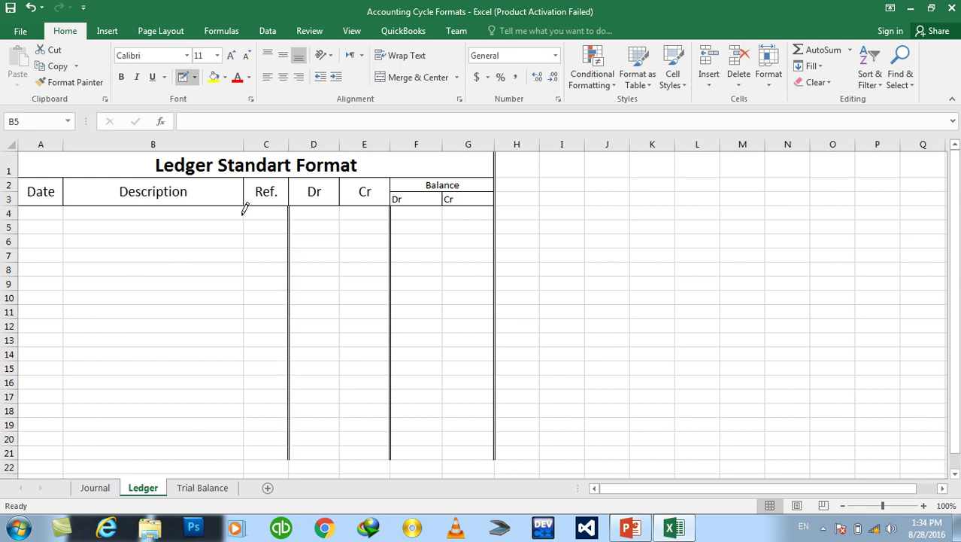
left_click_drag(244, 210, 242, 459)
left_click_drag(69, 203, 68, 446)
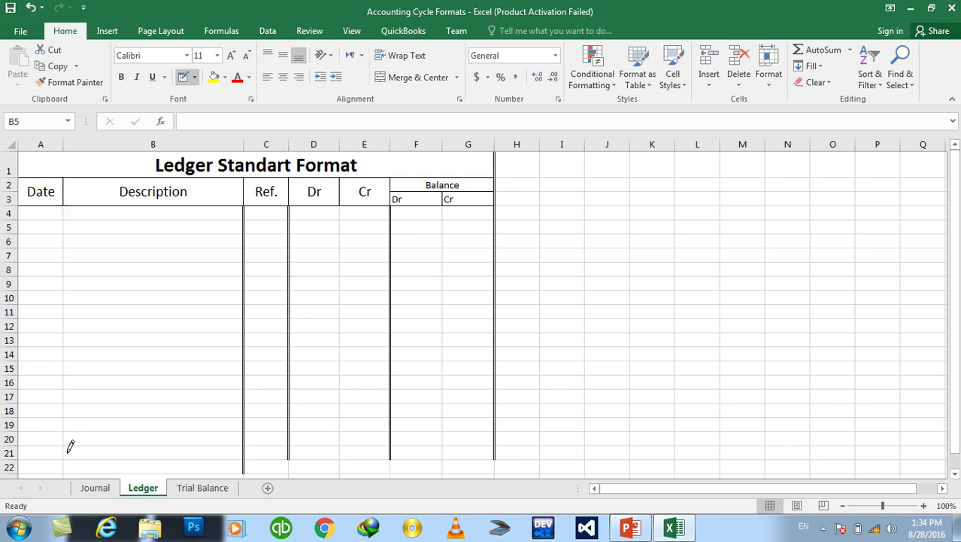
Step: With a thin line, divide the Dr/Cr columns and draw a closing border along rows 21–22
left_click(194, 76)
mouse_move(217, 401)
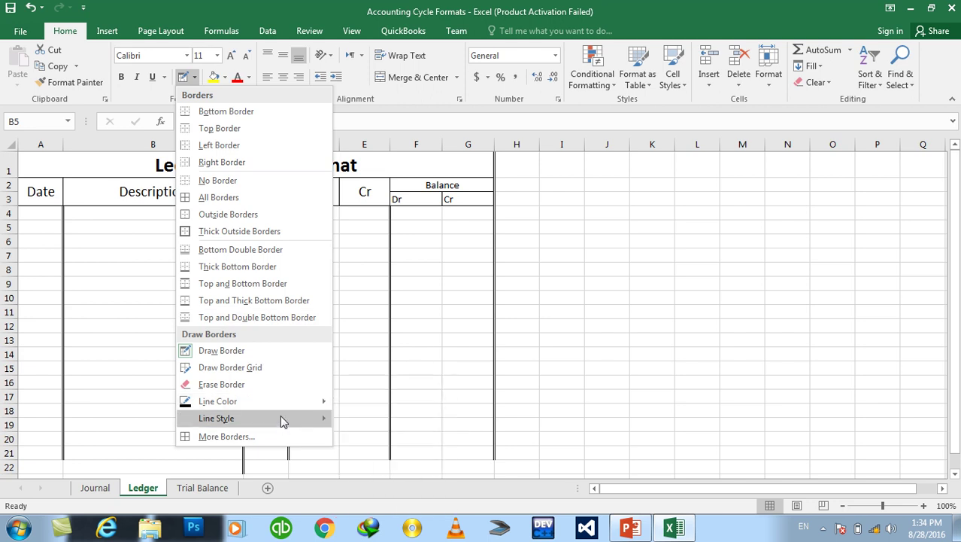
mouse_move(225, 418)
left_click(378, 281)
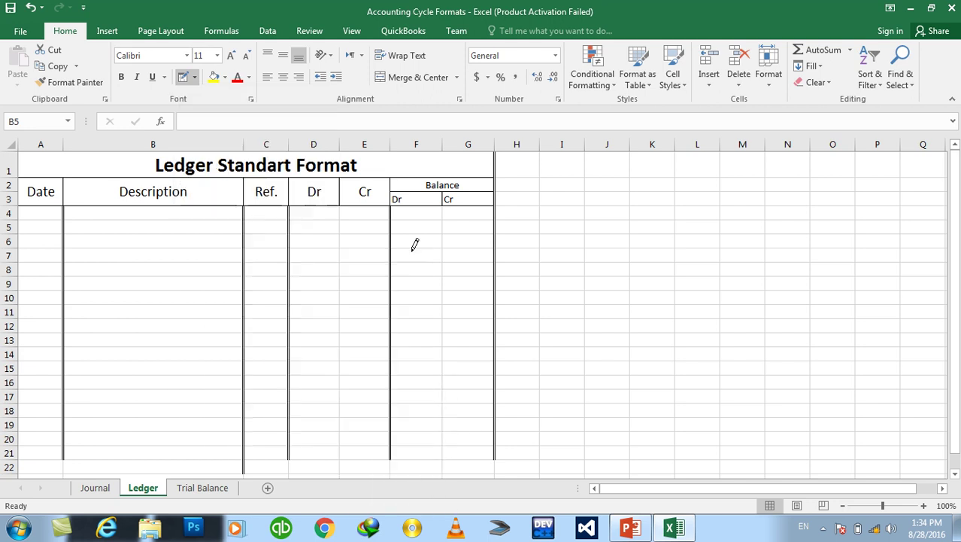
left_click_drag(443, 212, 445, 426)
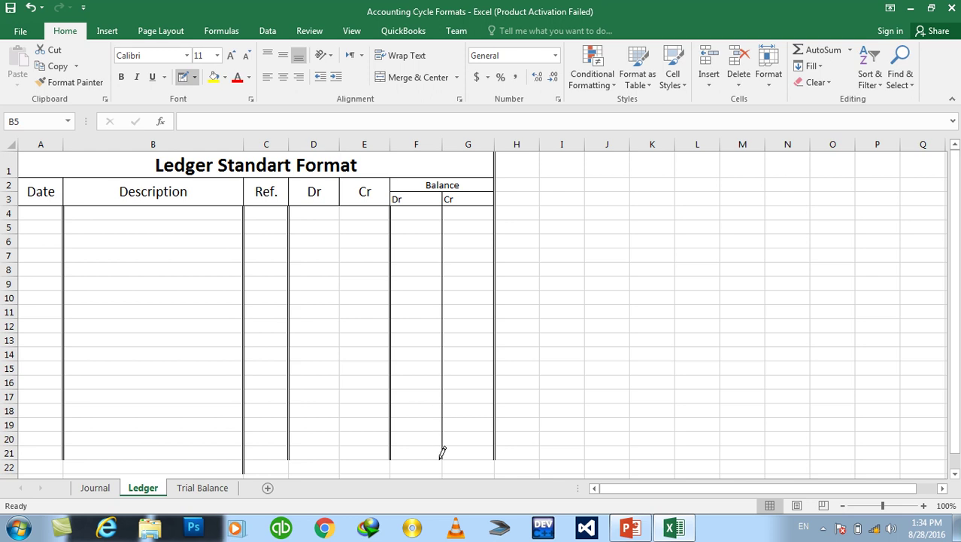
left_click_drag(343, 197, 337, 452)
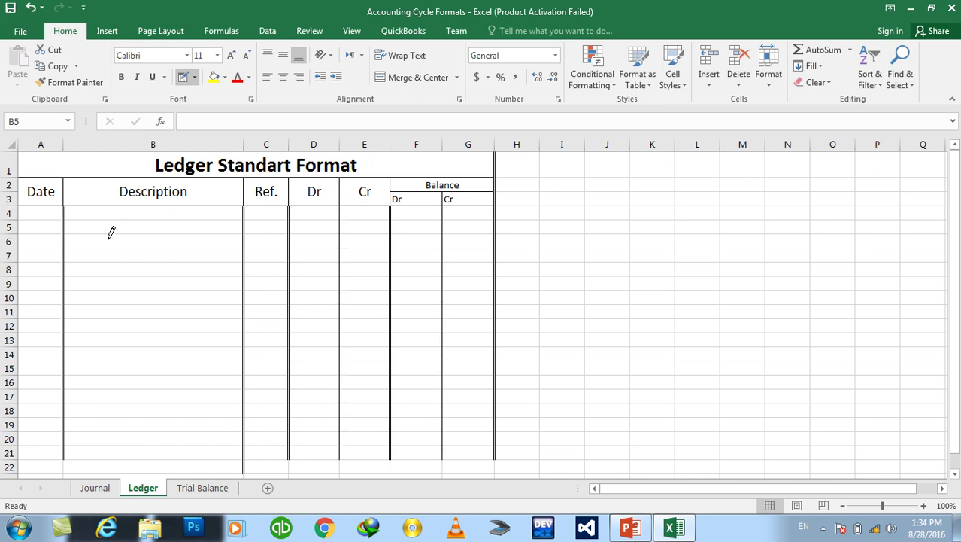
mouse_move(23, 454)
left_mouse_down()
mouse_move(381, 445)
mouse_move(481, 350)
left_mouse_up()
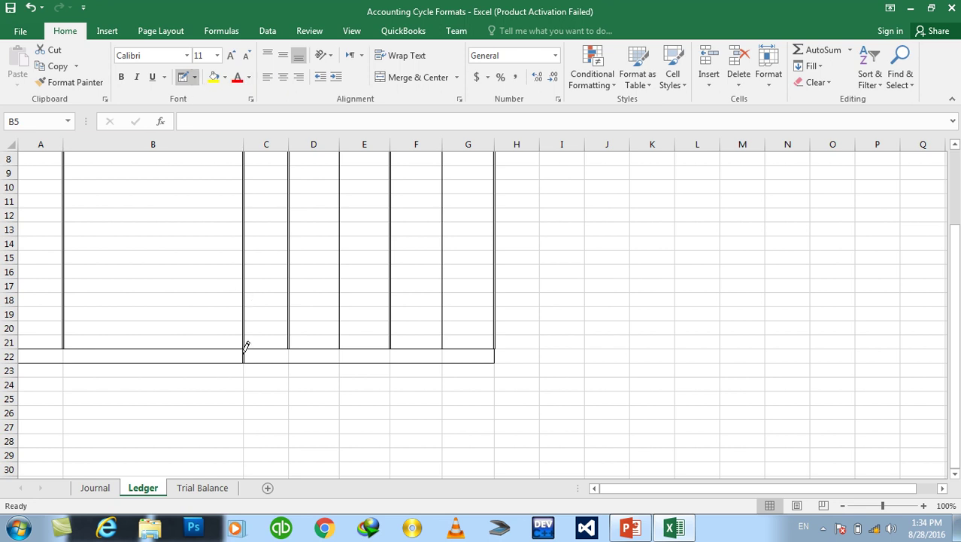
Step: Add vertical dividers into row 22 with Draw Border Grid, then scroll back up to row 1
left_click(194, 77)
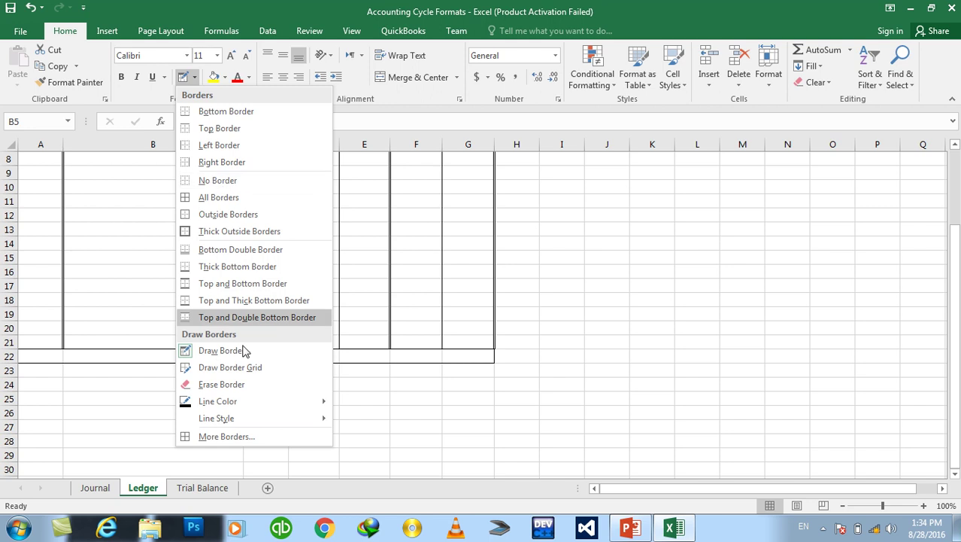
left_click(246, 368)
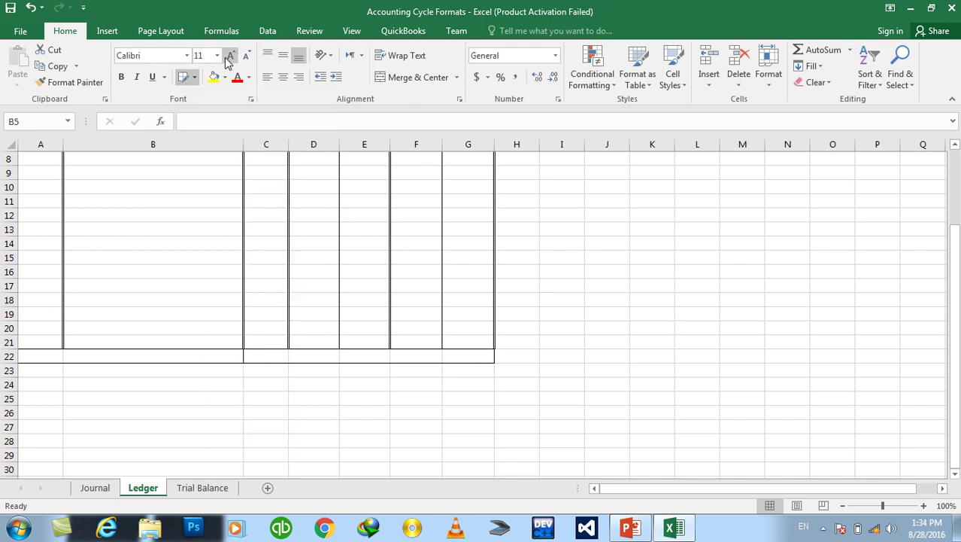
left_click(194, 77)
left_click(231, 385)
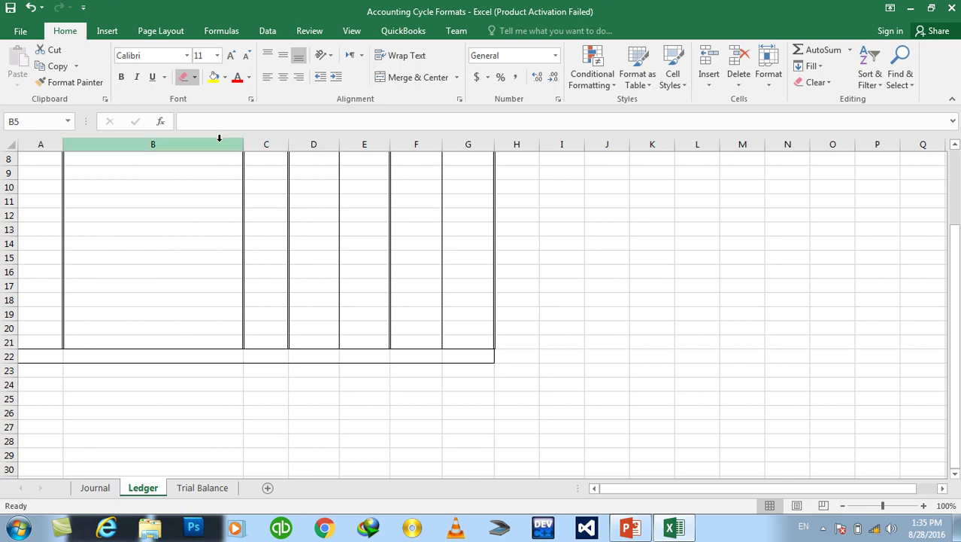
left_click(195, 76)
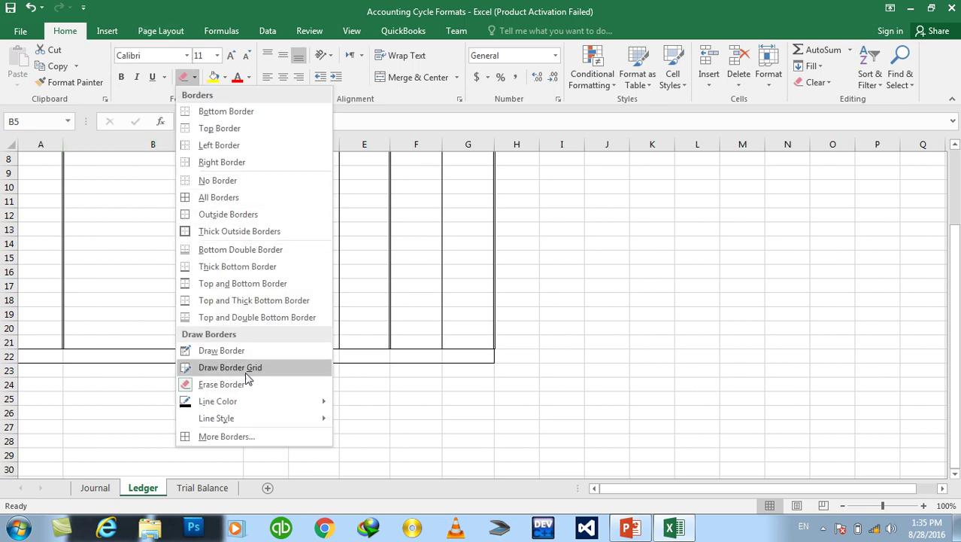
left_click(226, 368)
left_click(241, 353)
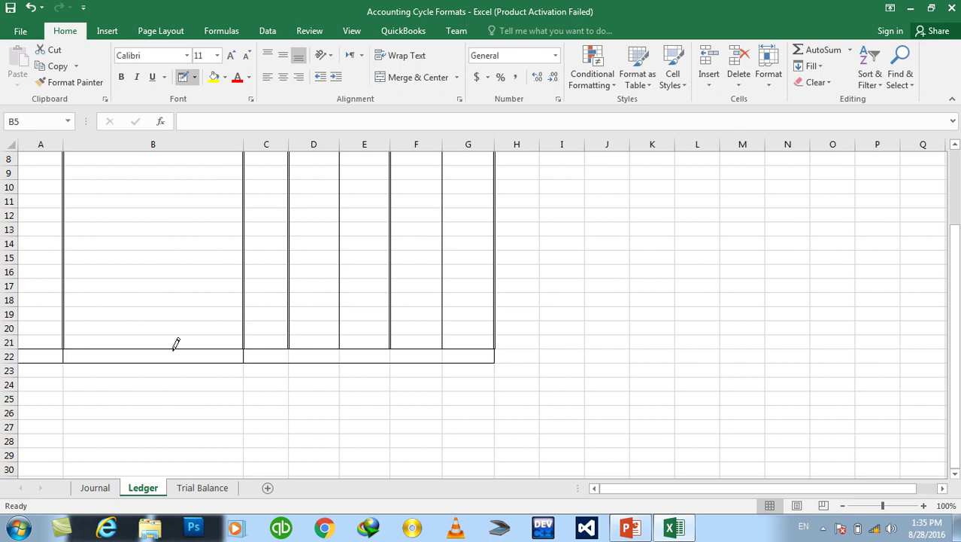
left_click(289, 353)
left_click_drag(954, 305, 949, 188)
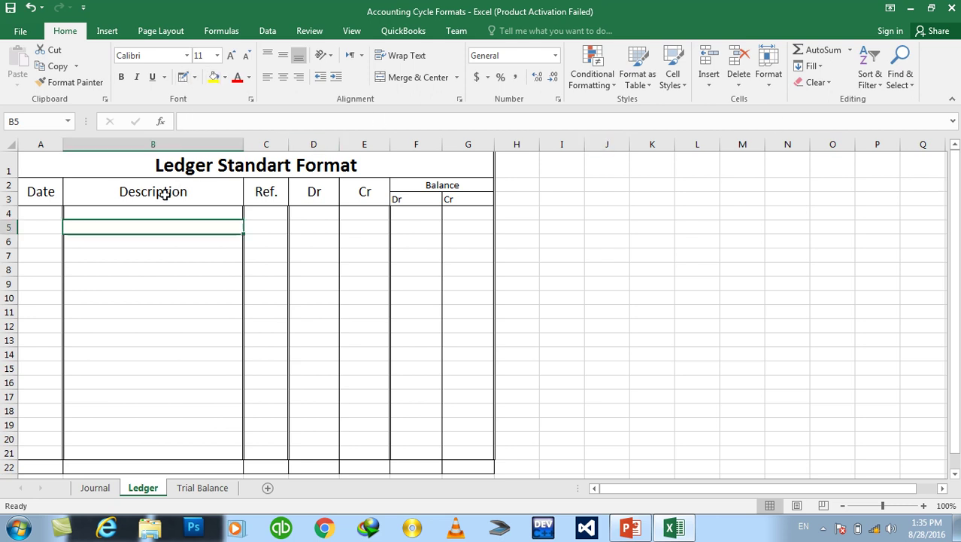
Step: Enter Cash in B4 and Sale in B5 under the Description heading
left_click(144, 212)
type("Cash")
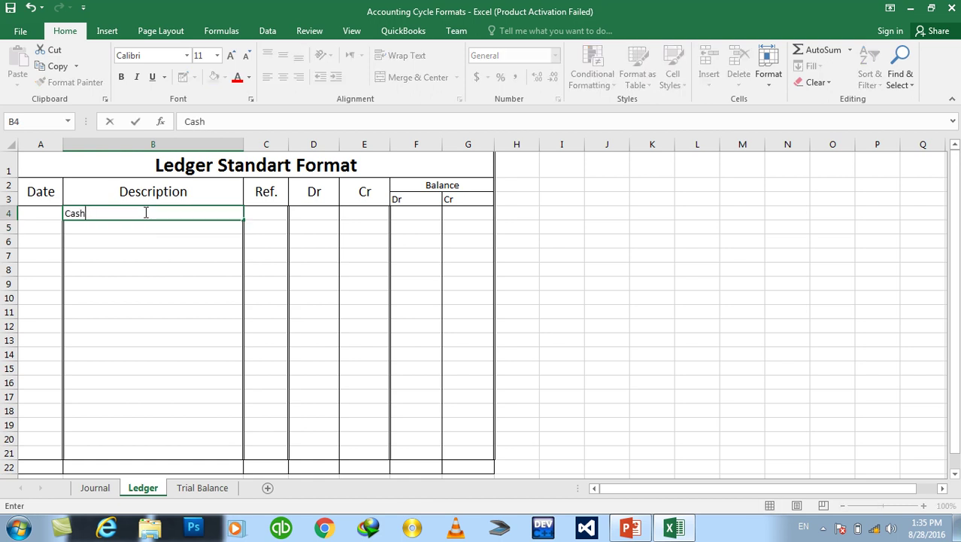
key("Return")
type("Sale")
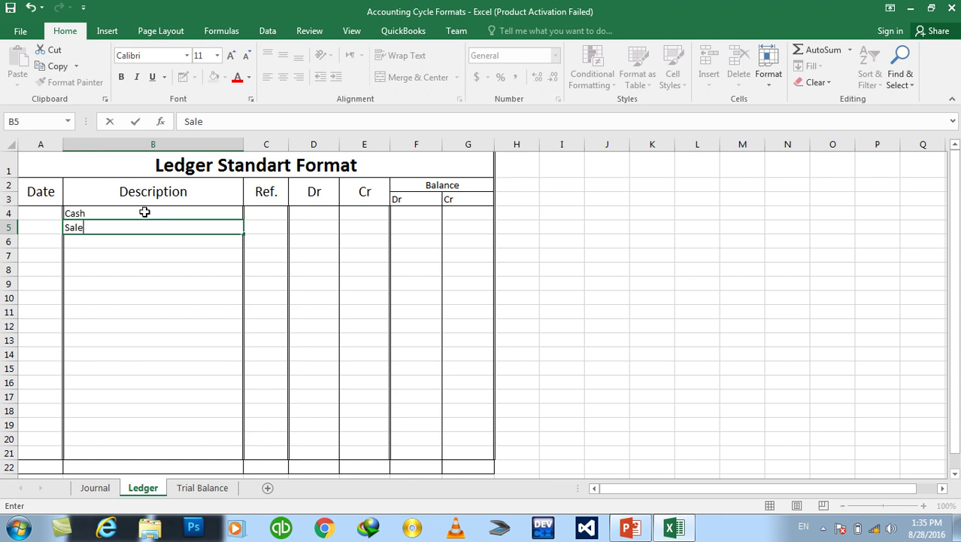
key("ctrl+Return")
key("Up")
key("Right")
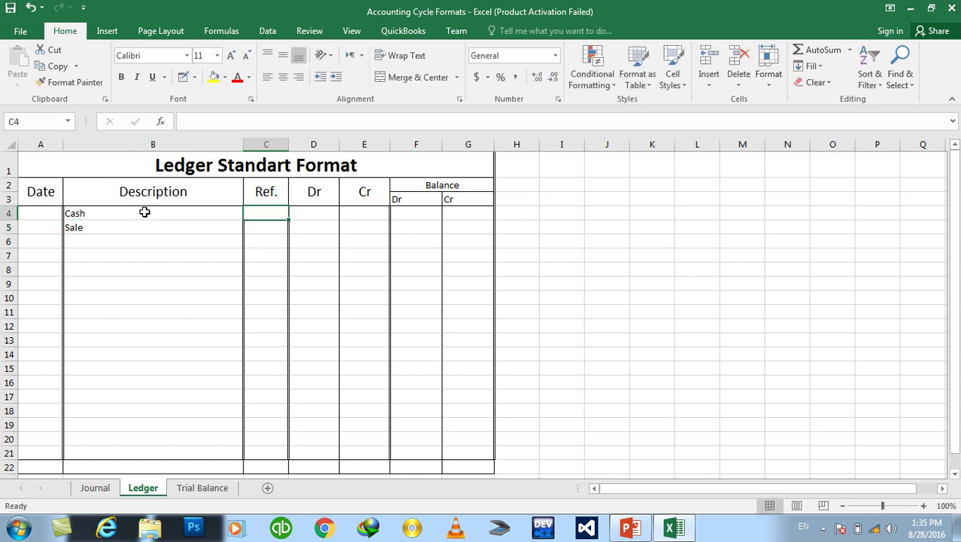
key("Right")
key("Right")
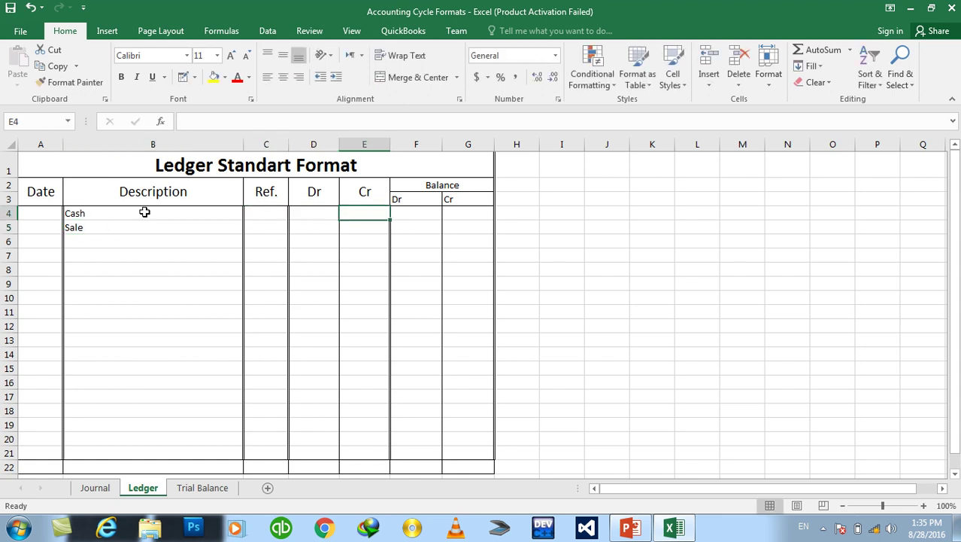
key("Left")
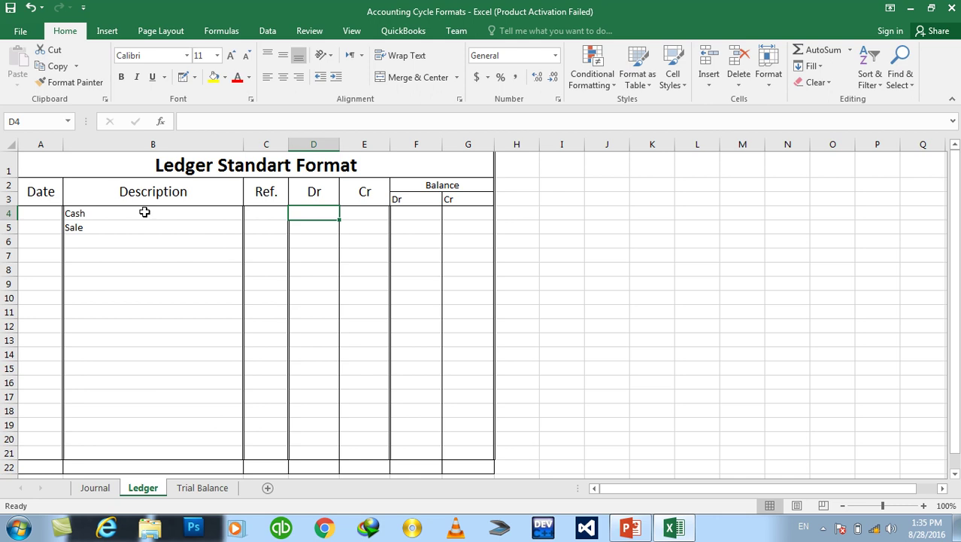
key("Left")
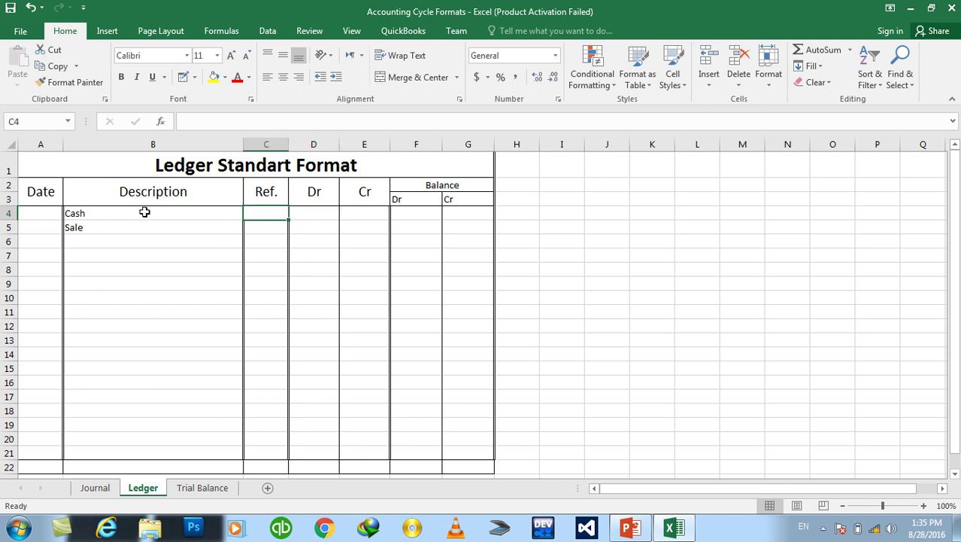
Step: Inspect the merged Dr, Cr and Balance heading cells
left_click(307, 184)
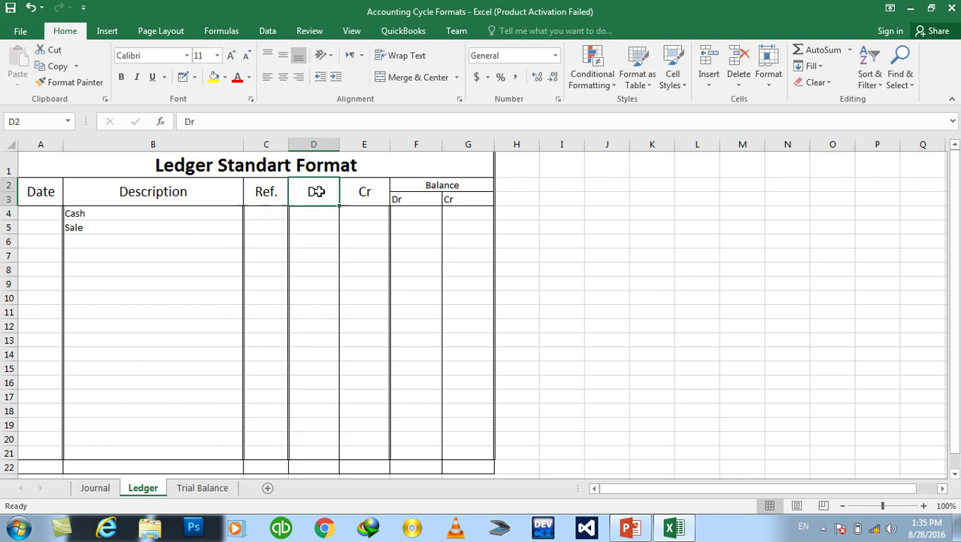
left_click_drag(334, 198, 341, 197)
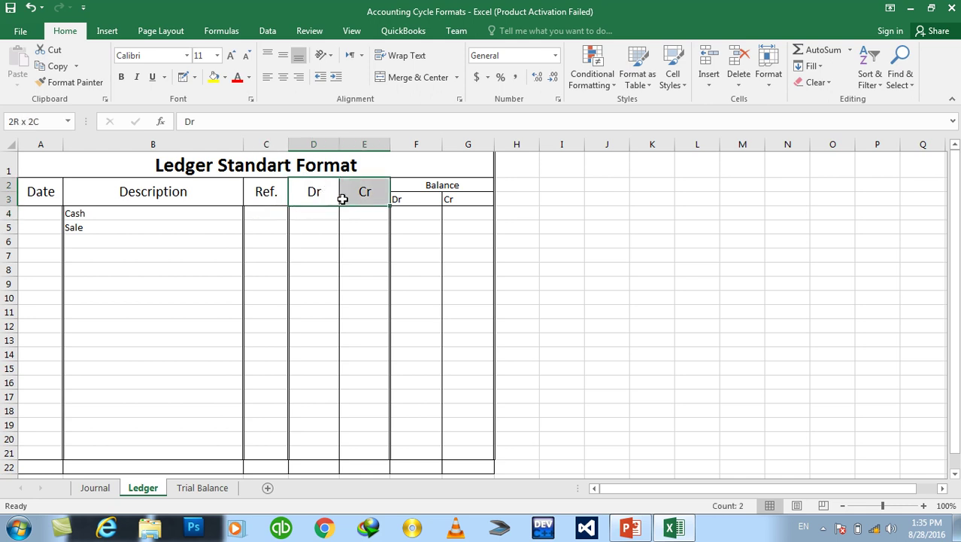
left_click(412, 185)
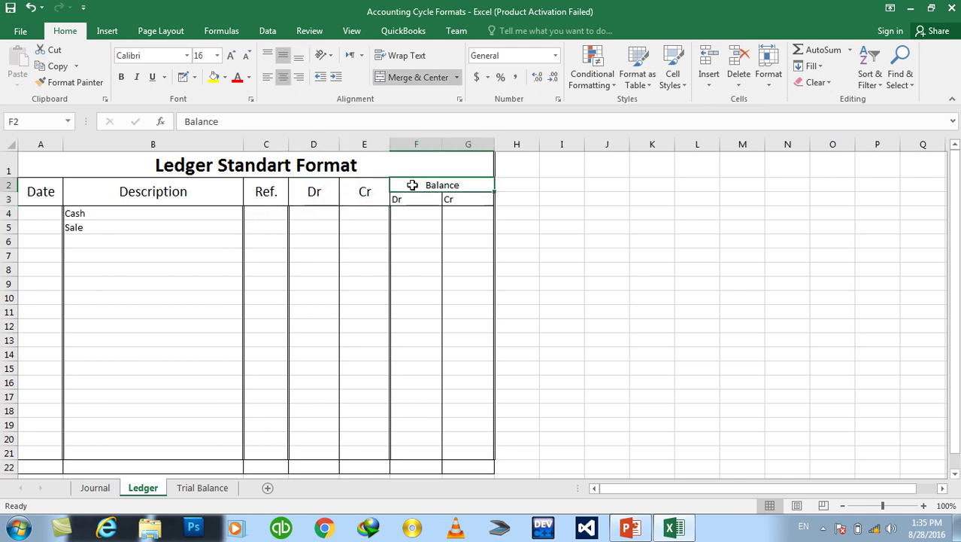
left_click(523, 185)
left_click(553, 187)
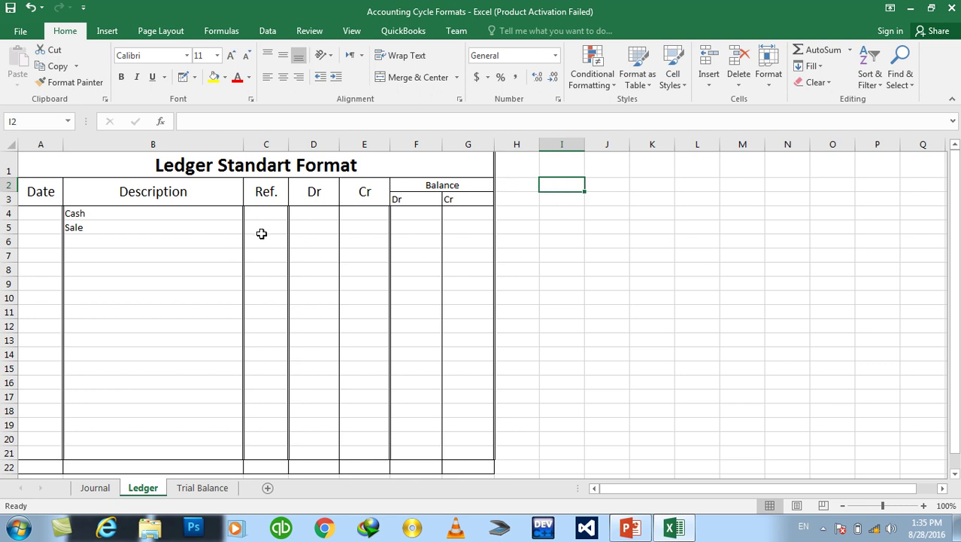
left_click(175, 209)
left_click(295, 209)
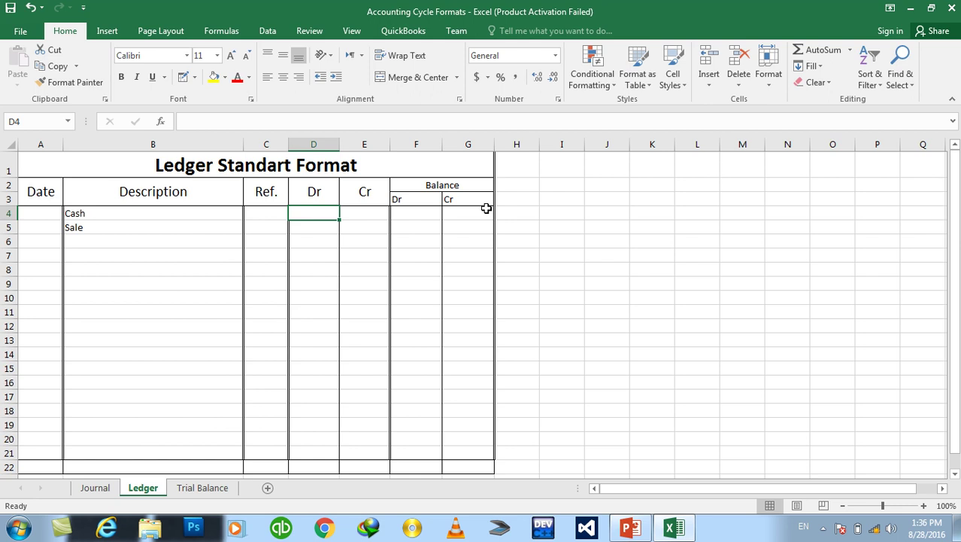
Step: Clear the Cash and Sale entries from B4:B6
left_click_drag(118, 213, 115, 234)
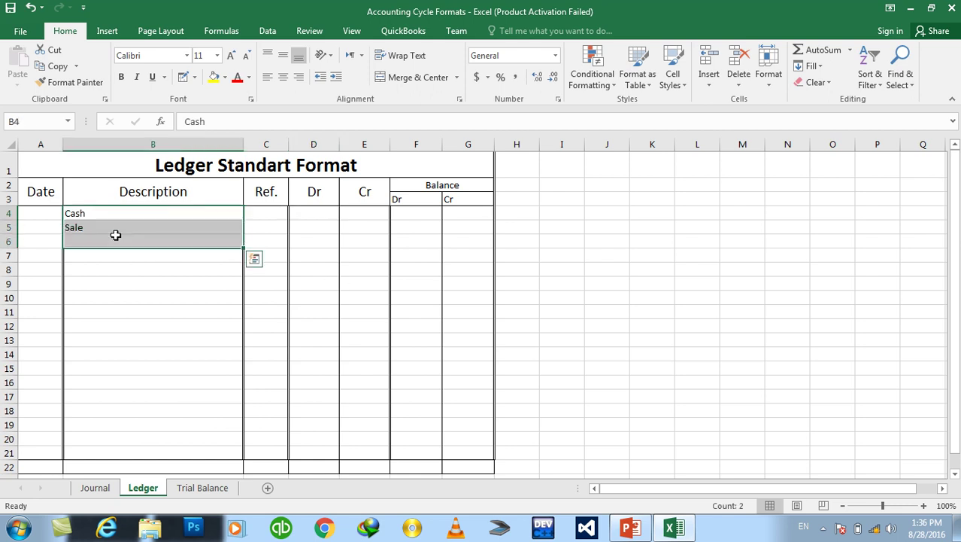
key("Delete")
left_click(185, 223)
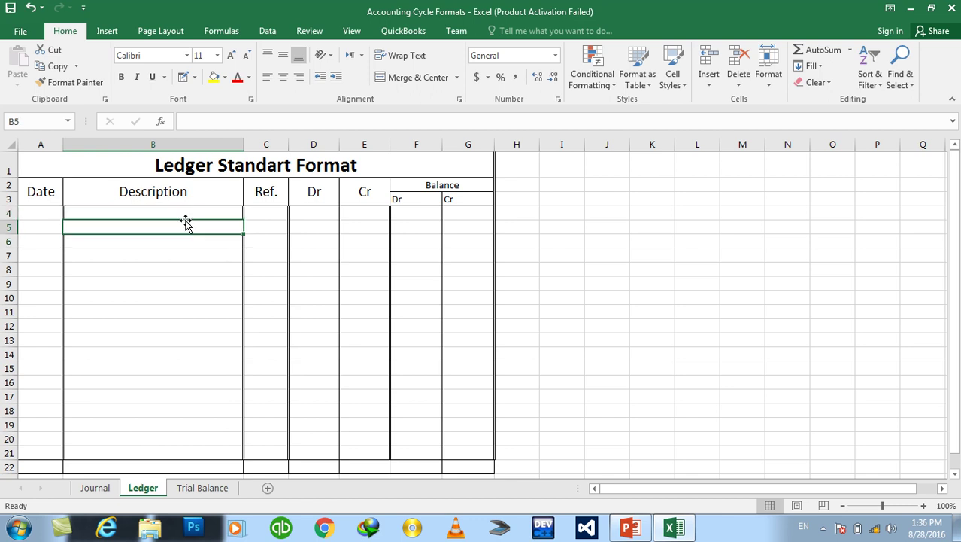
left_click(179, 213)
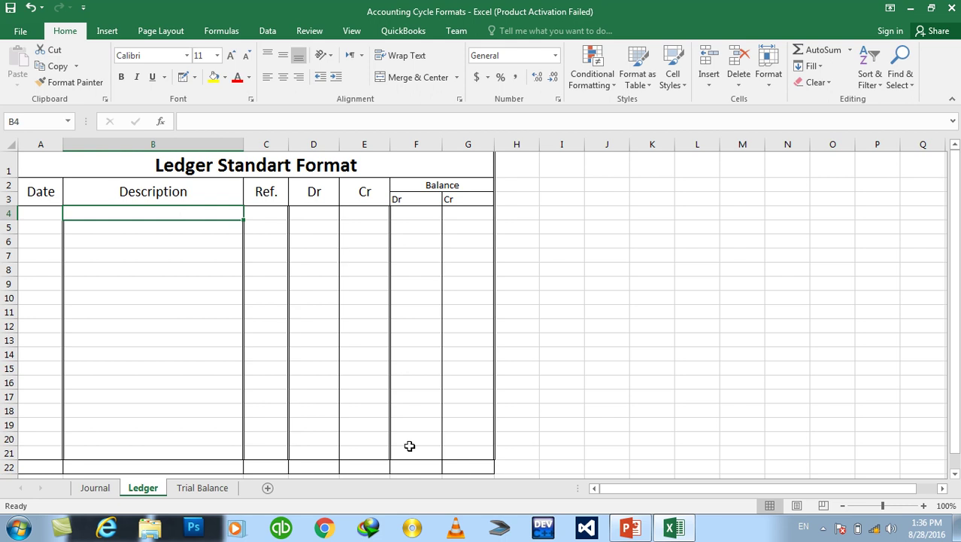
Step: On the Trial Balance sheet, enter Trial Balance, ABC Company and For the YR 2016 in A1:A3
left_click(199, 489)
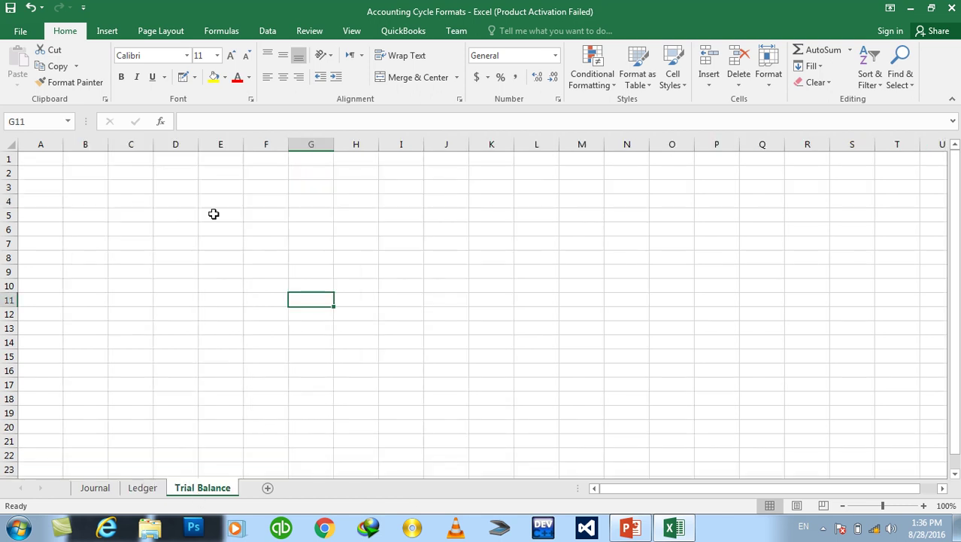
left_click(51, 160)
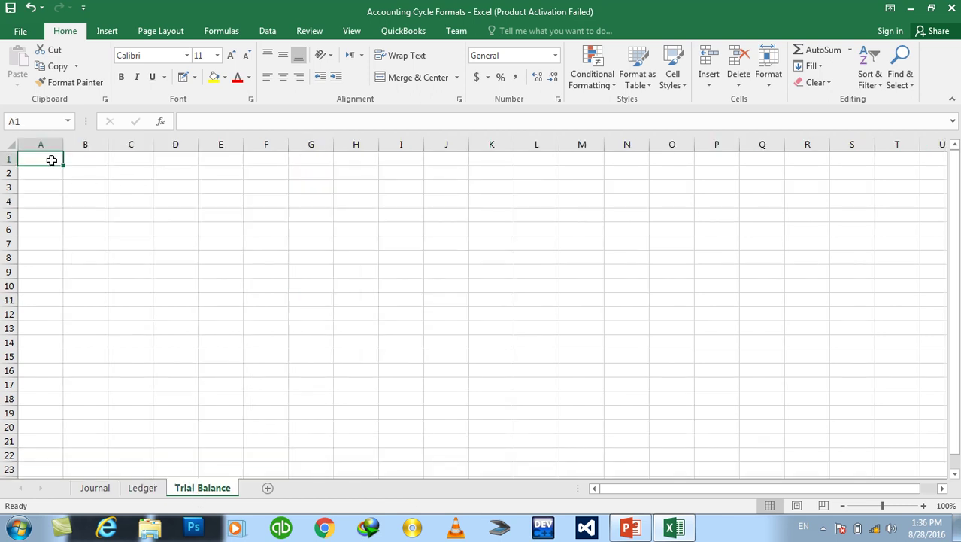
type("Trial ")
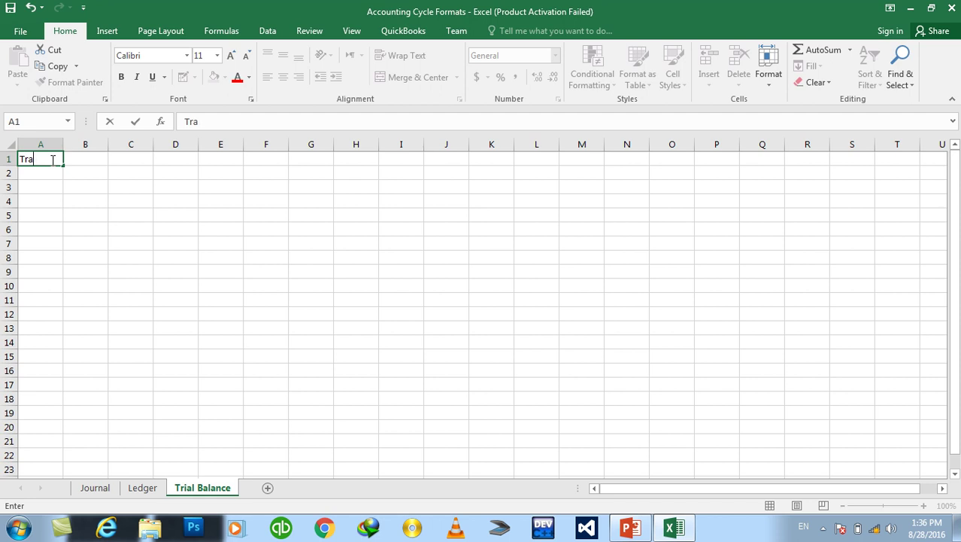
type("Balance")
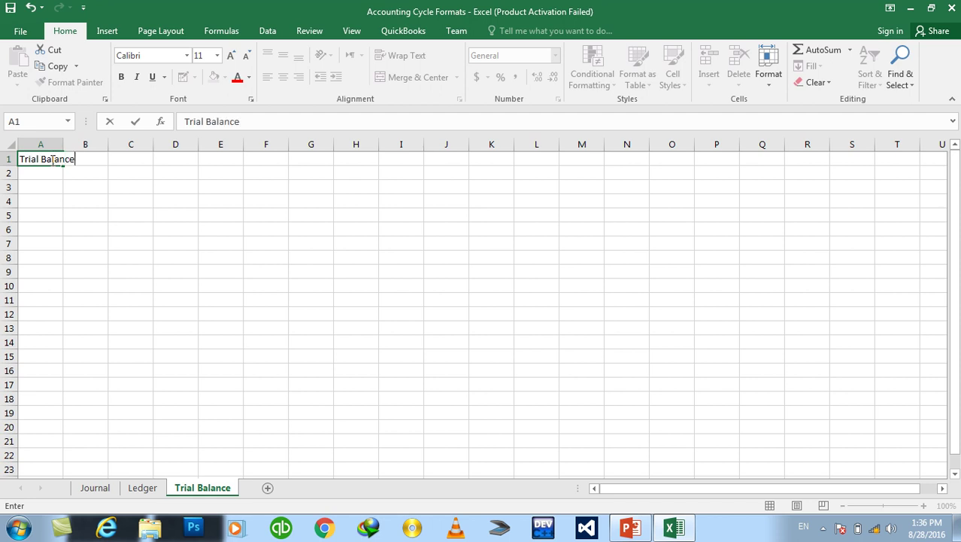
key("Return")
type("Comp")
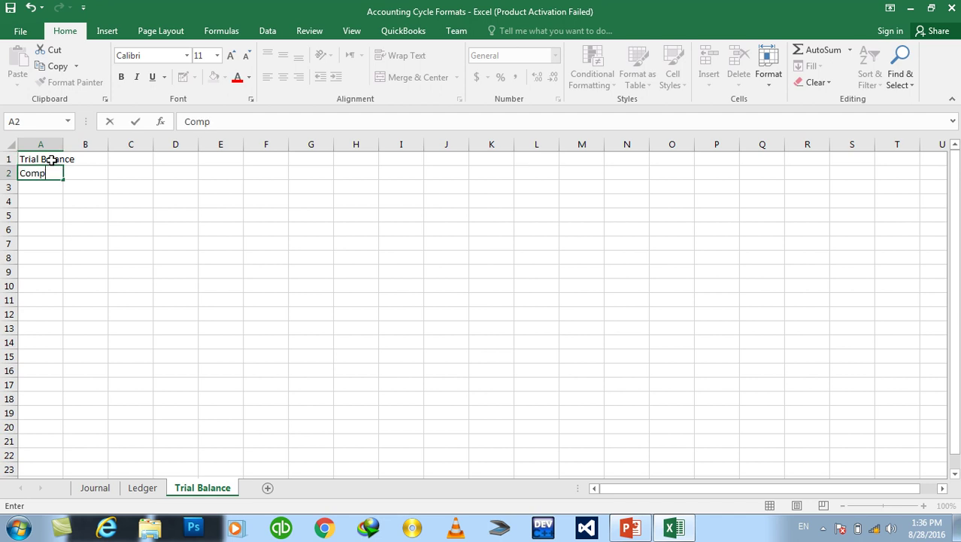
key("BackSpace")
key("BackSpace")
key("BackSpace")
type("ABC Co")
type("mpany")
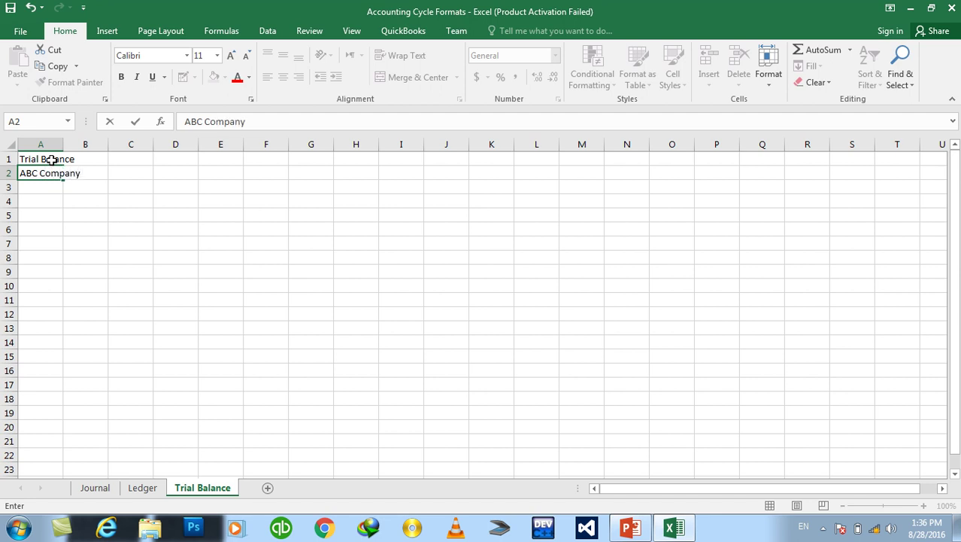
key("Return")
type("For the Y")
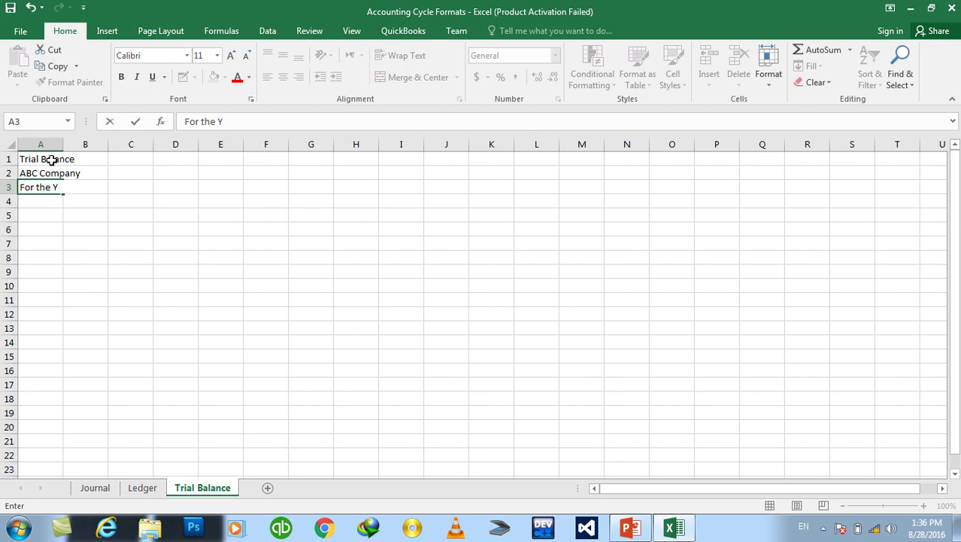
type("R 201")
type("6")
key("Return")
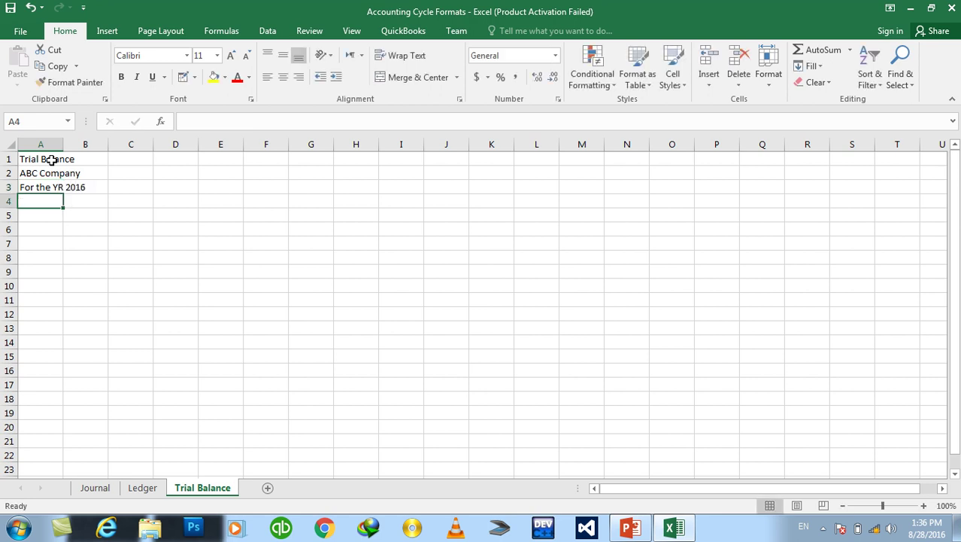
Step: Attempt merging A1:F3, cancel the data-loss warning, and undo the mistaken title-row merge
left_click_drag(47, 164, 252, 145)
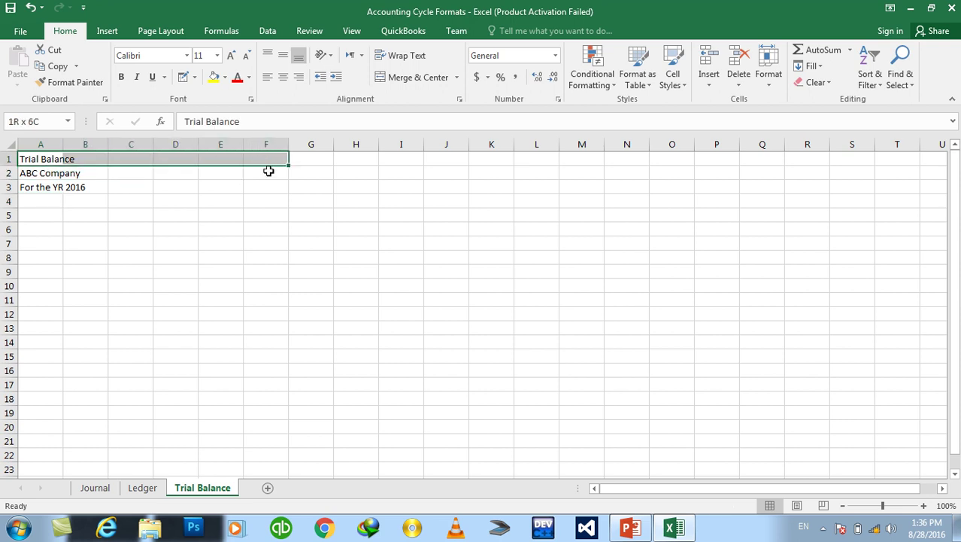
left_click_drag(252, 145, 266, 188)
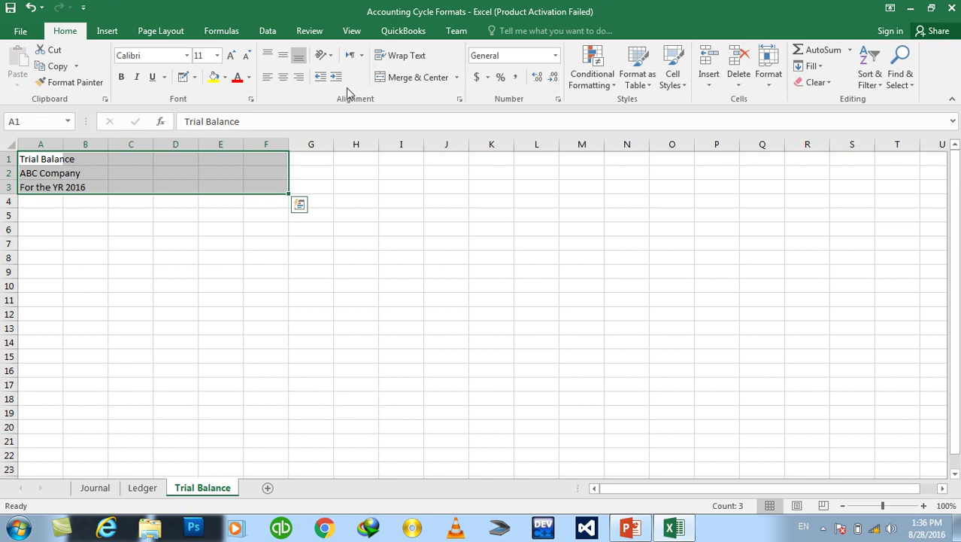
left_click(414, 76)
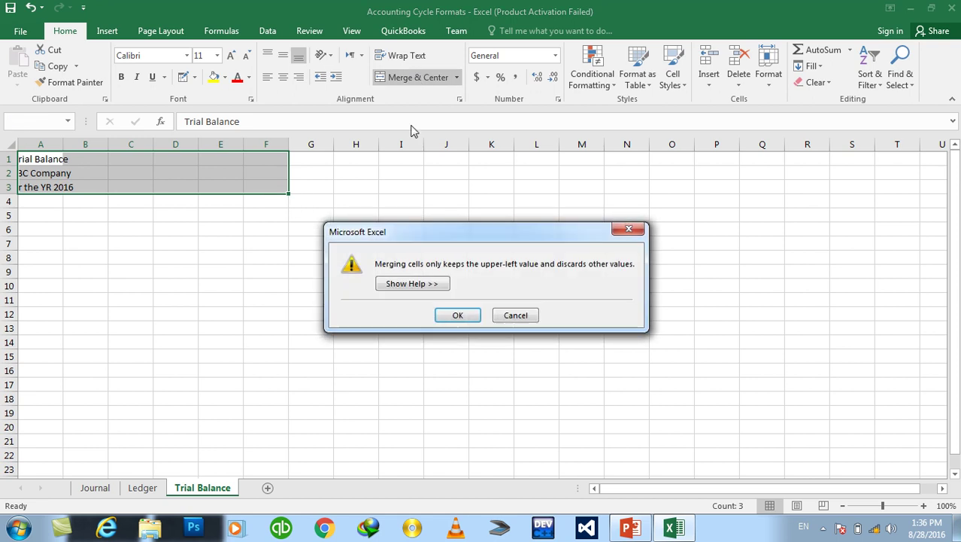
left_click(515, 316)
left_click(292, 246)
mouse_move(83, 159)
left_mouse_down()
mouse_move(84, 167)
mouse_move(255, 154)
left_mouse_up()
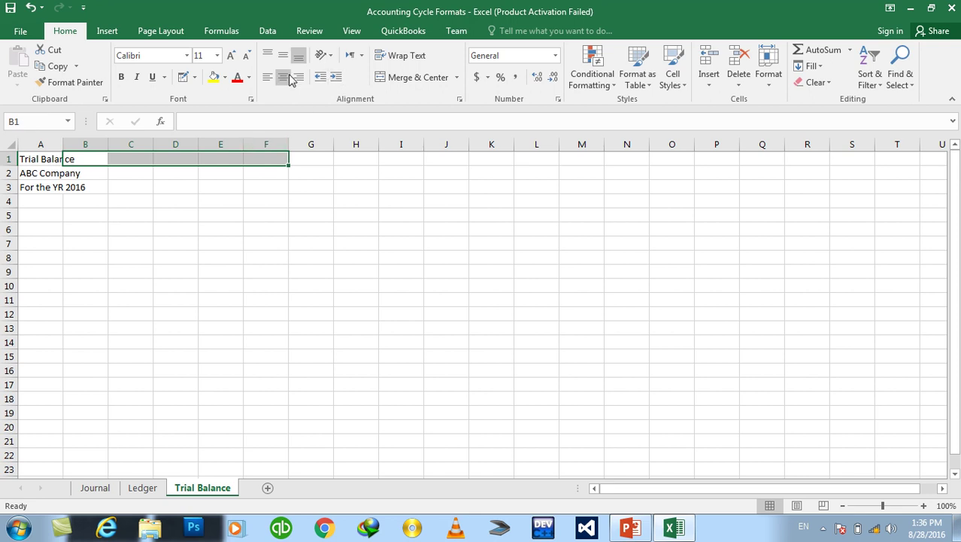
left_click(398, 77)
left_click_drag(36, 162, 253, 154)
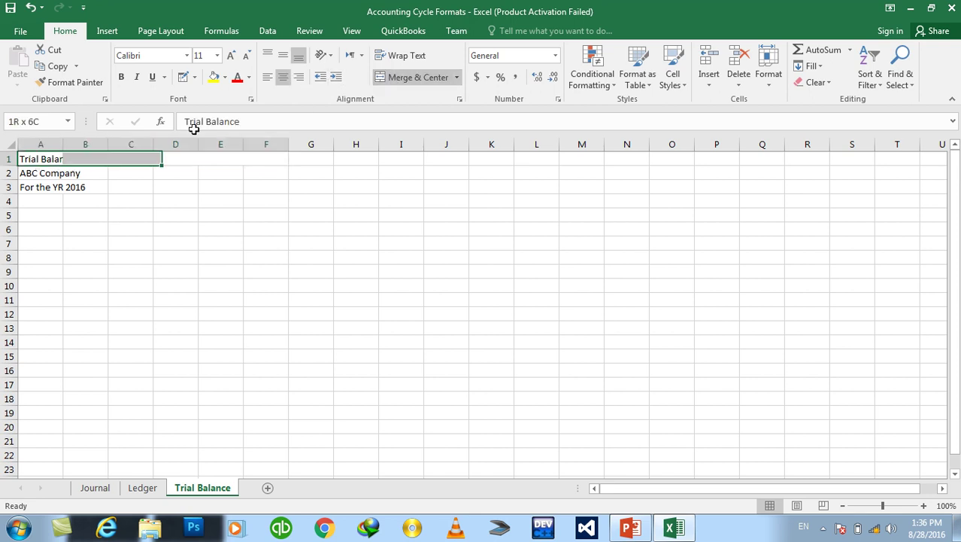
left_click(398, 77)
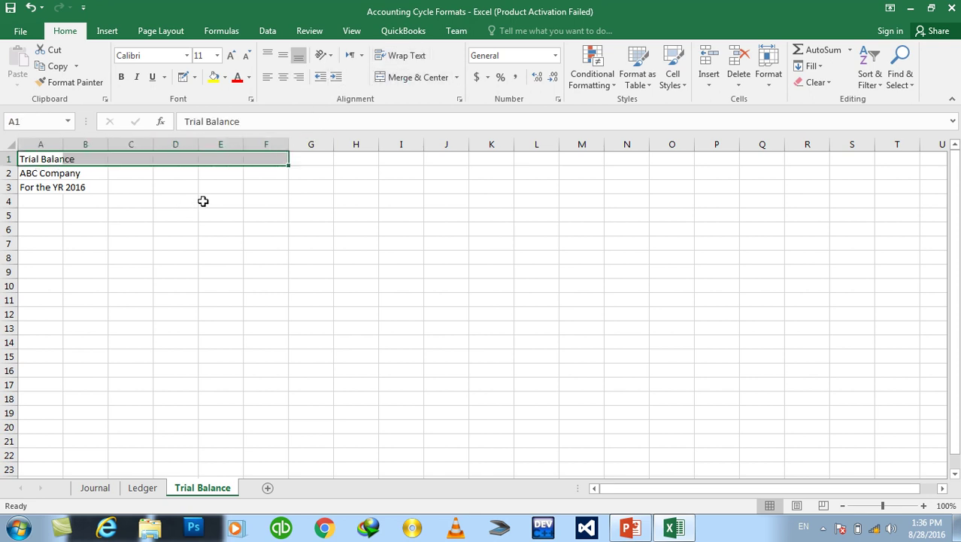
Step: Merge and centre ABC Company, For the YR 2016 and Trial Balance each across A to F
left_click_drag(255, 172, 30, 172)
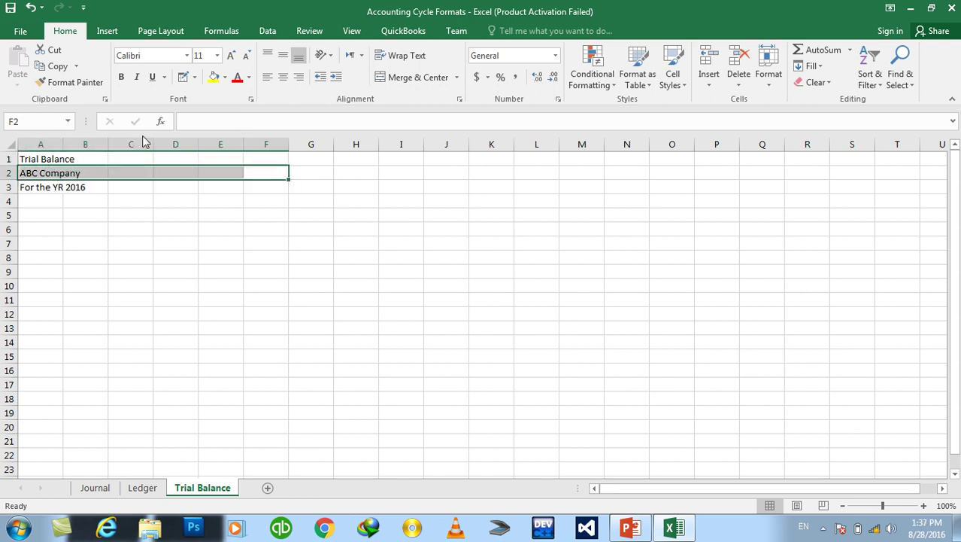
left_click(414, 76)
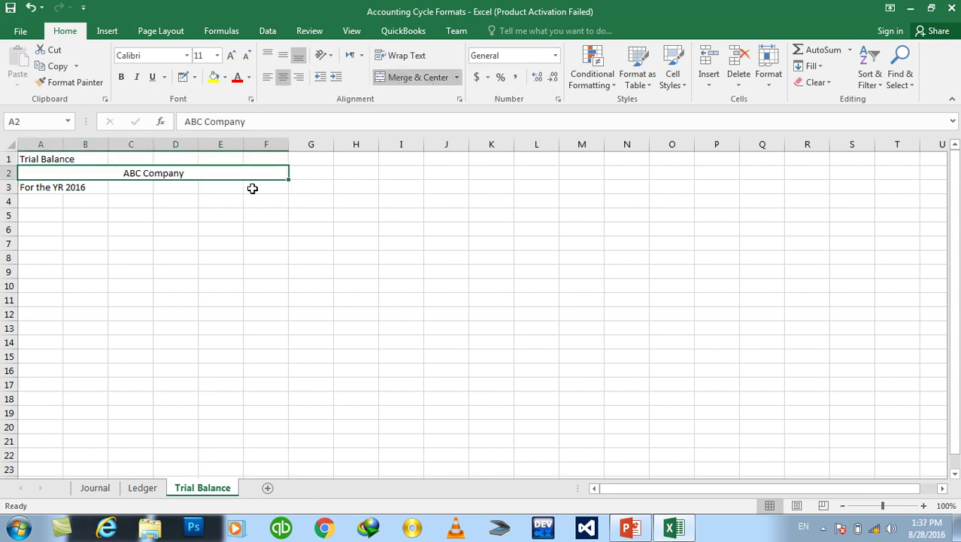
left_click_drag(253, 187, 88, 186)
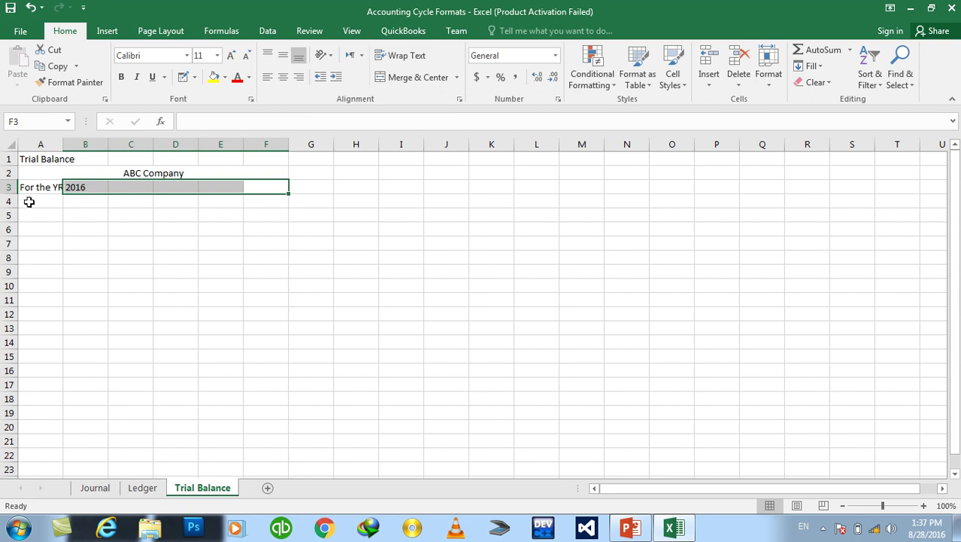
mouse_move(23, 189)
left_mouse_down()
mouse_move(264, 174)
mouse_move(270, 187)
left_mouse_up()
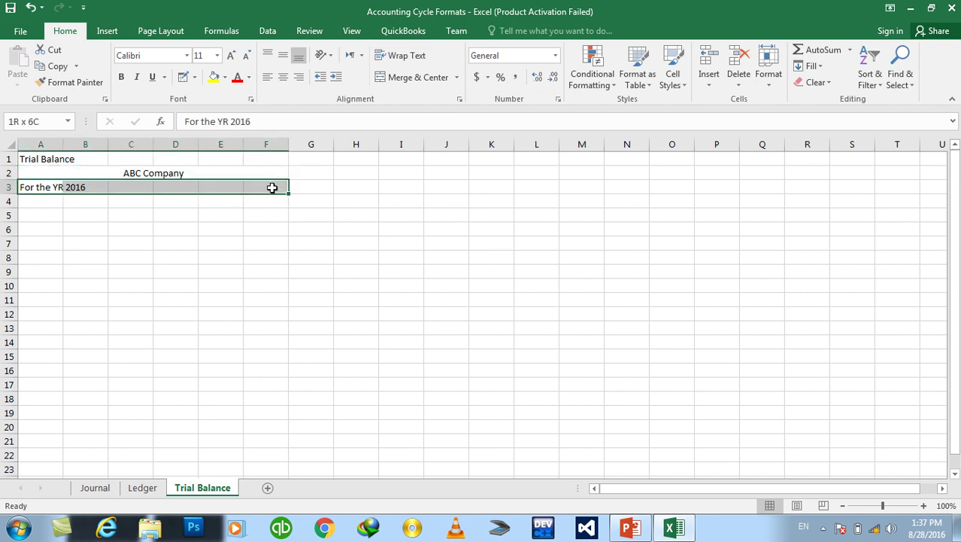
left_click(406, 77)
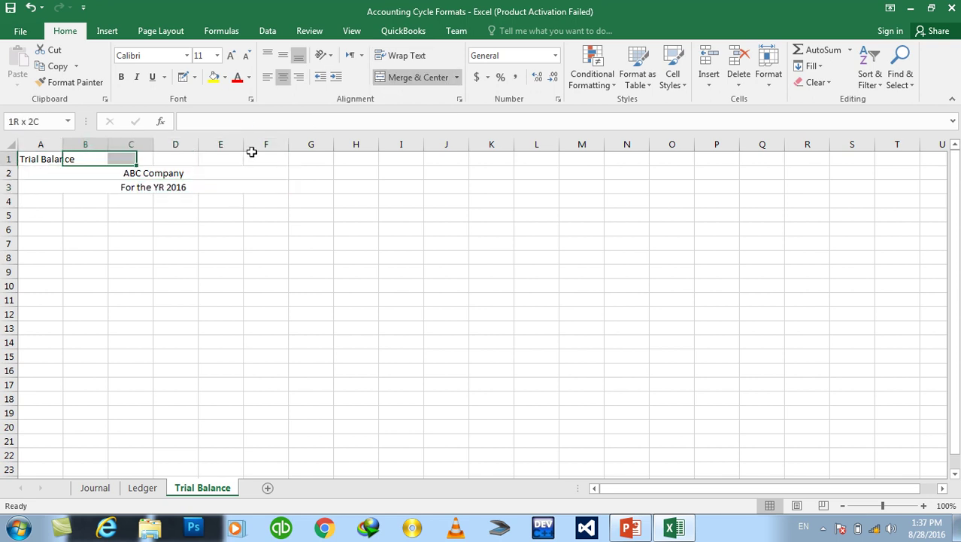
left_click_drag(82, 162, 267, 159)
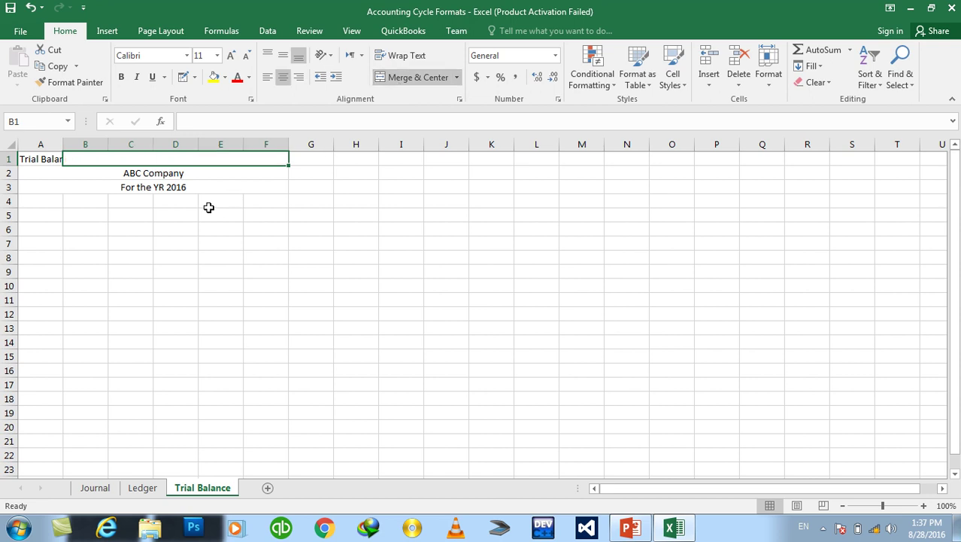
left_click_drag(57, 159, 266, 158)
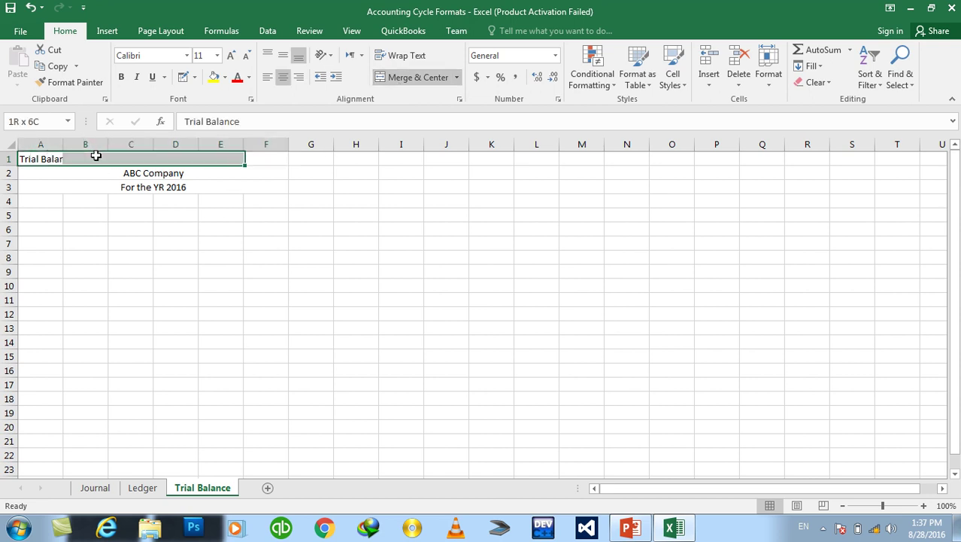
left_click(423, 75)
left_click(237, 220)
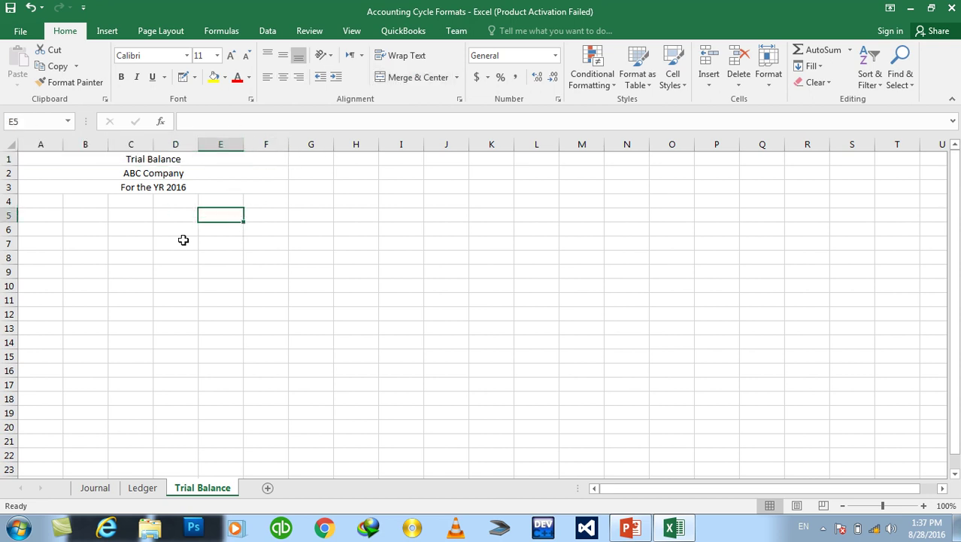
Step: Enter row 4 headings S.No, Account Name, Account No, Dr and Cr in A4:E4
left_click(36, 204)
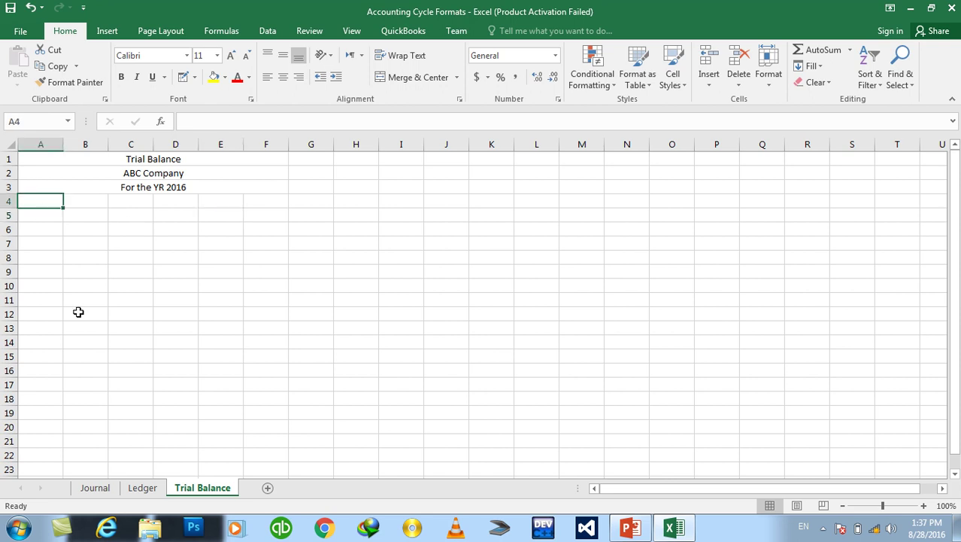
type("S.No")
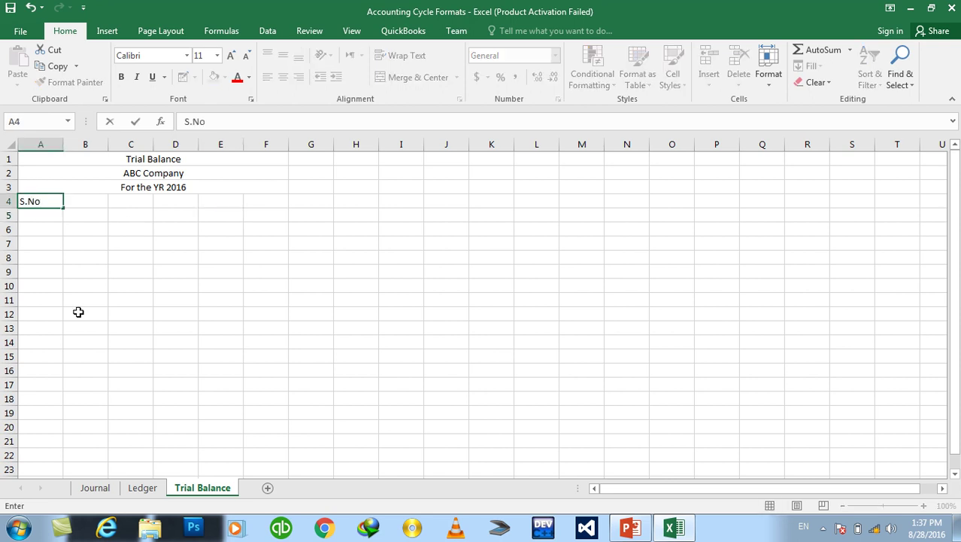
key("Tab")
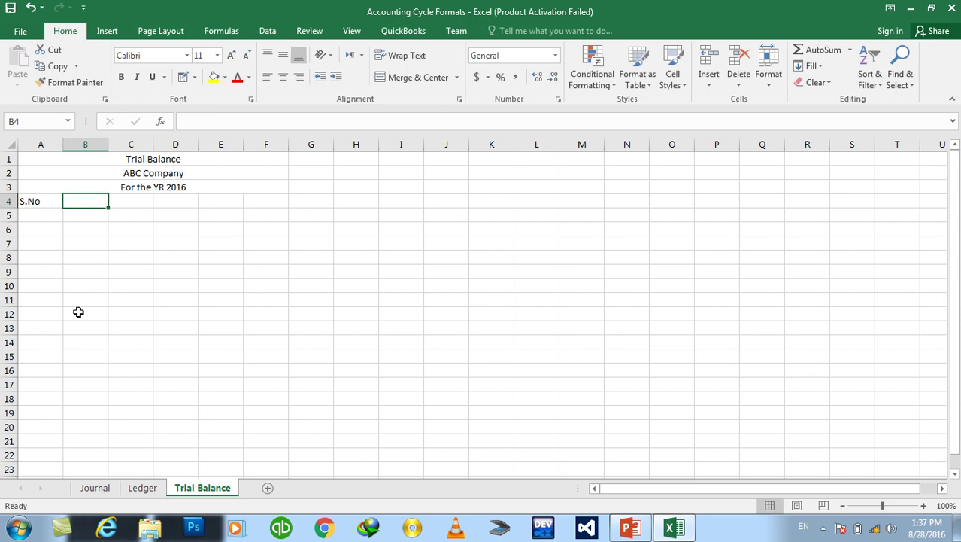
type("A")
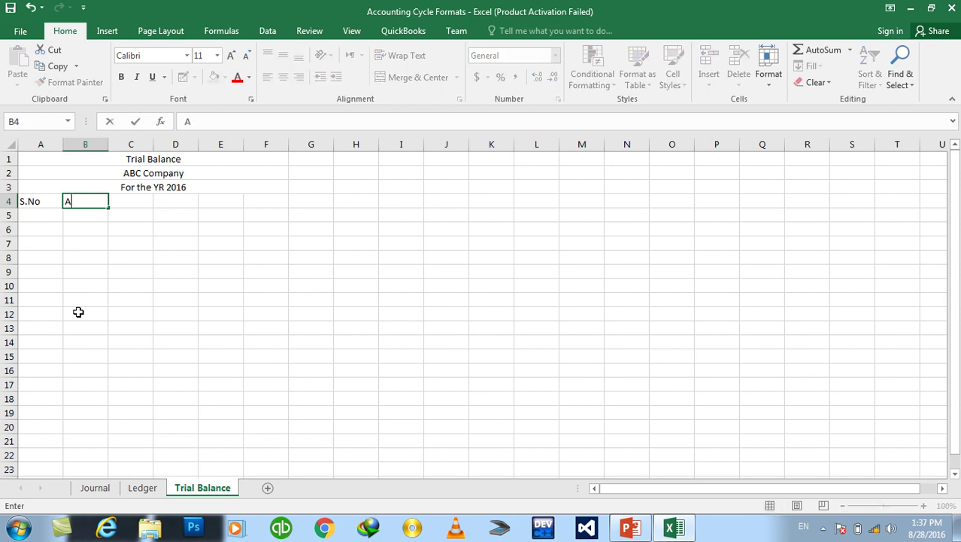
type("ccount Name")
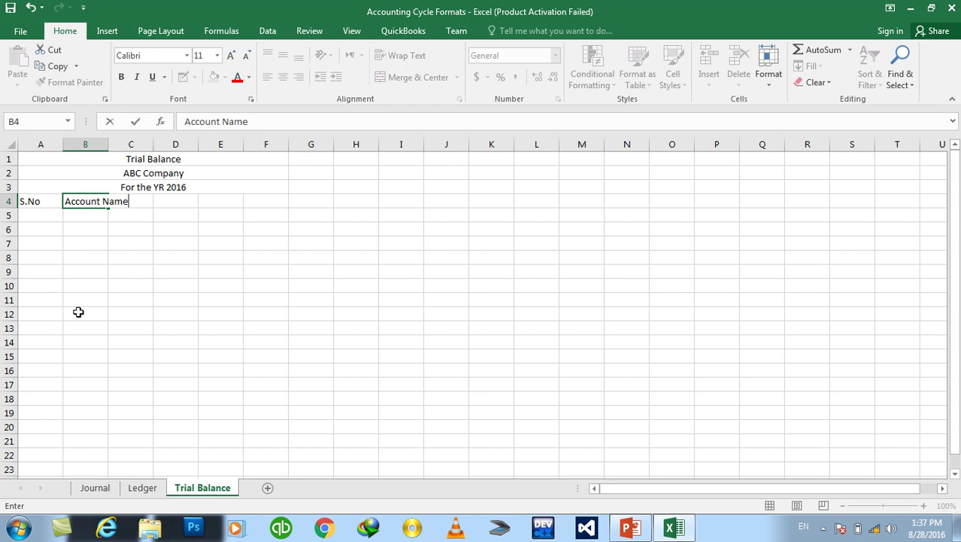
key("Tab")
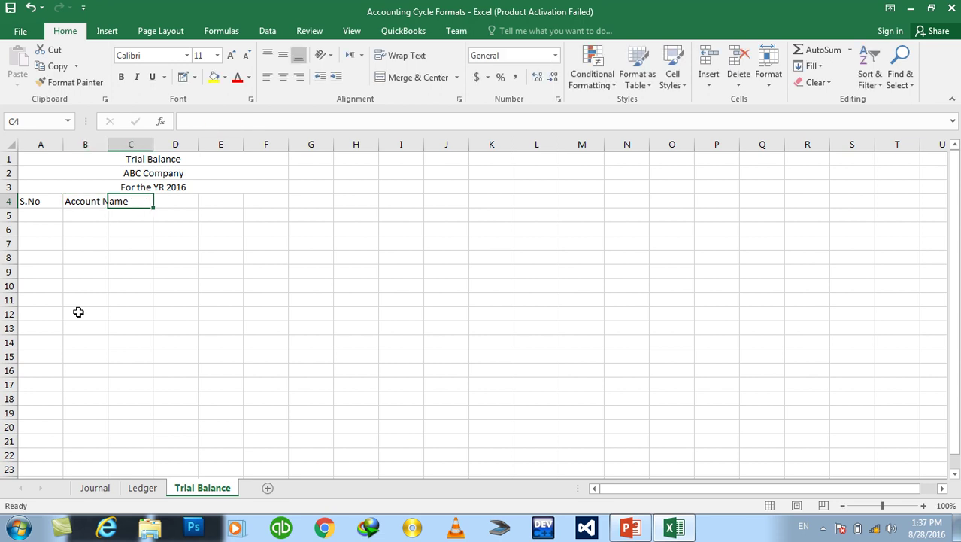
type("Account No")
key("Tab")
type("De")
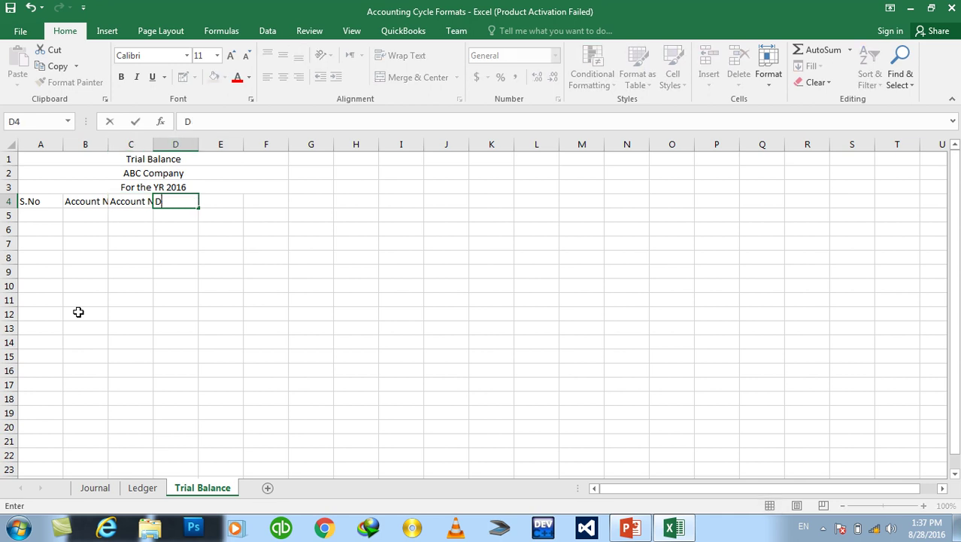
key("Tab")
type("Cr")
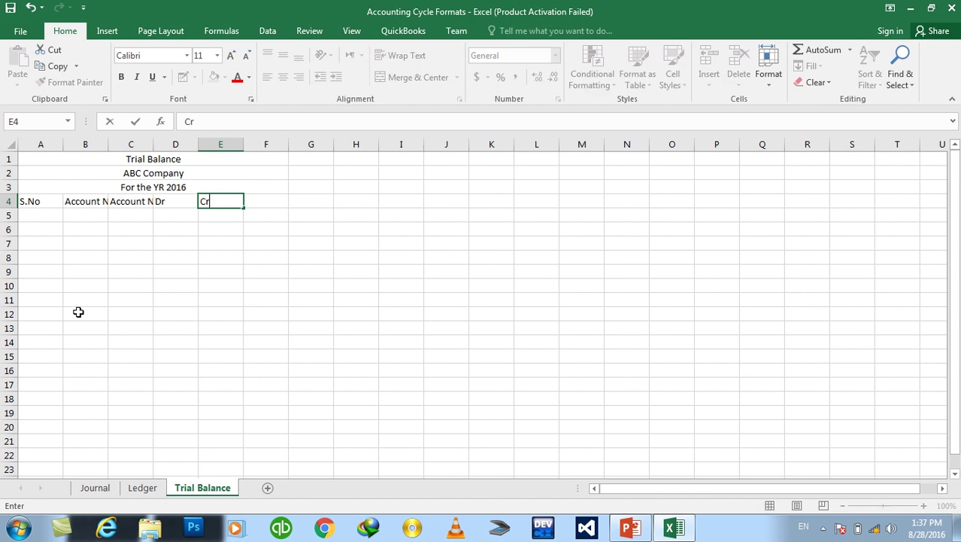
key("ctrl+Return")
Step: Widen column B to fit the account names
key("Right")
key("Left")
mouse_move(107, 144)
left_mouse_down()
mouse_move(239, 165)
mouse_move(297, 144)
left_mouse_up()
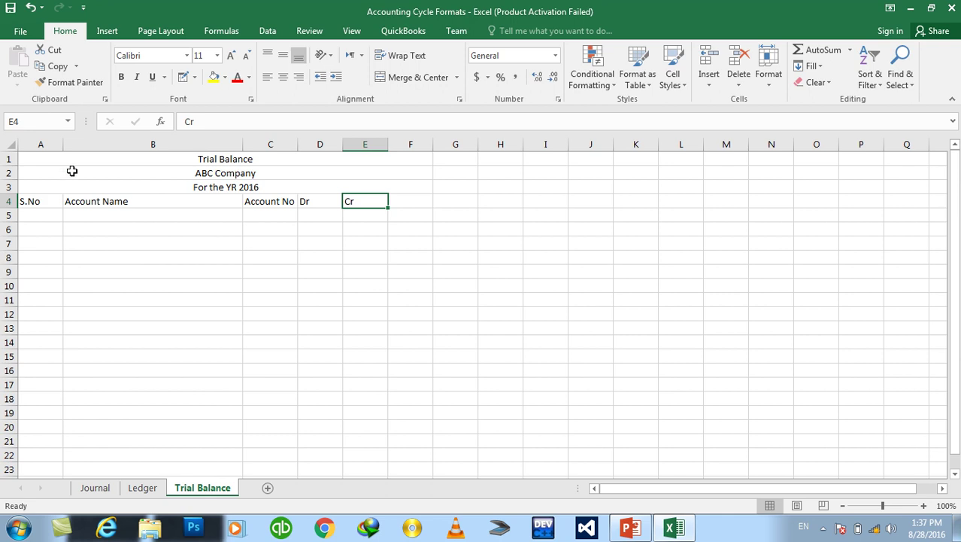
left_click_drag(76, 161, 80, 188)
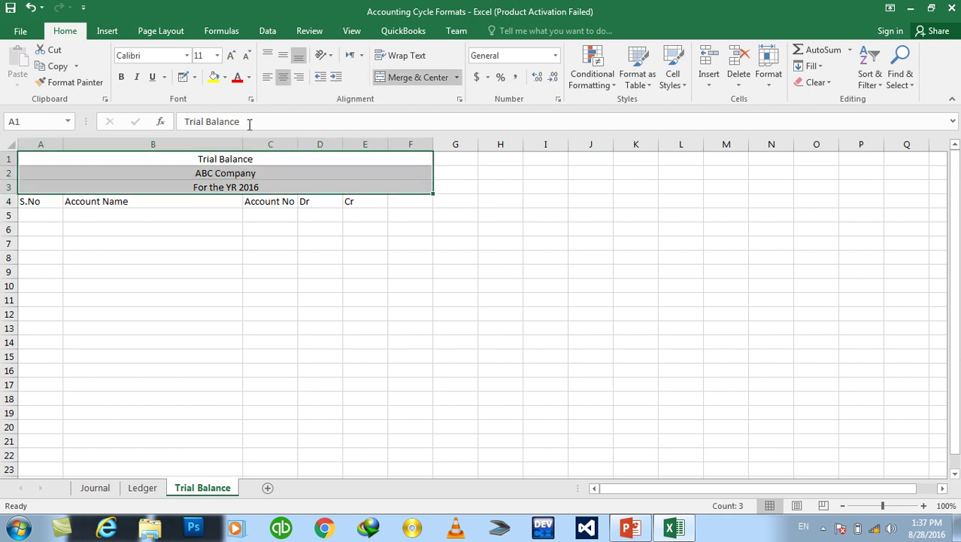
Step: Put a thick outside border around the title block A1:F3
left_click(194, 77)
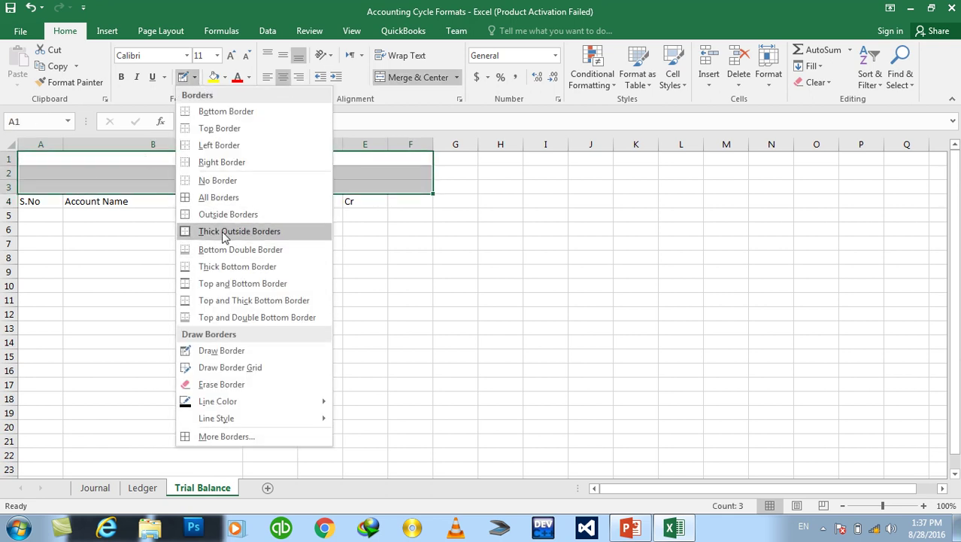
left_click(222, 230)
left_click(320, 272)
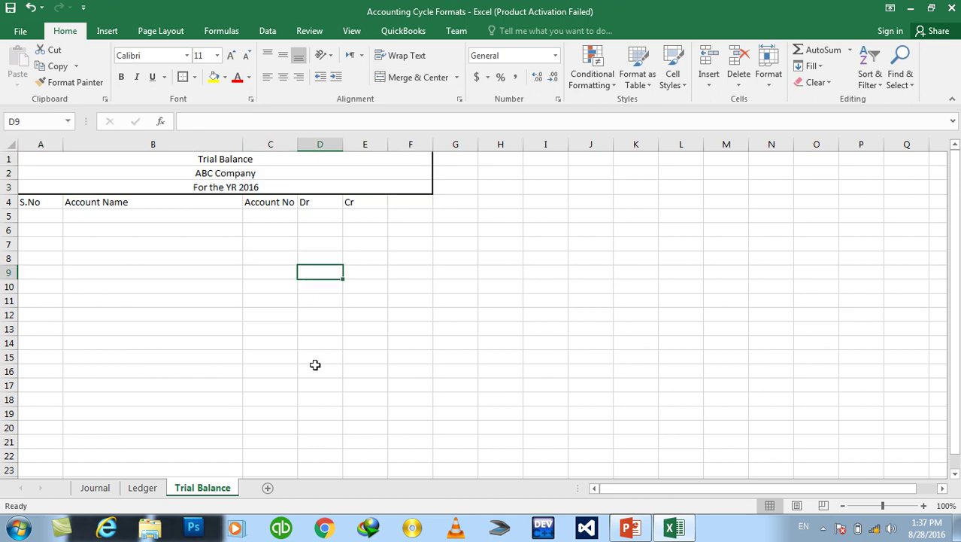
Step: Draw a thick line under the row 4 headings
left_click(194, 77)
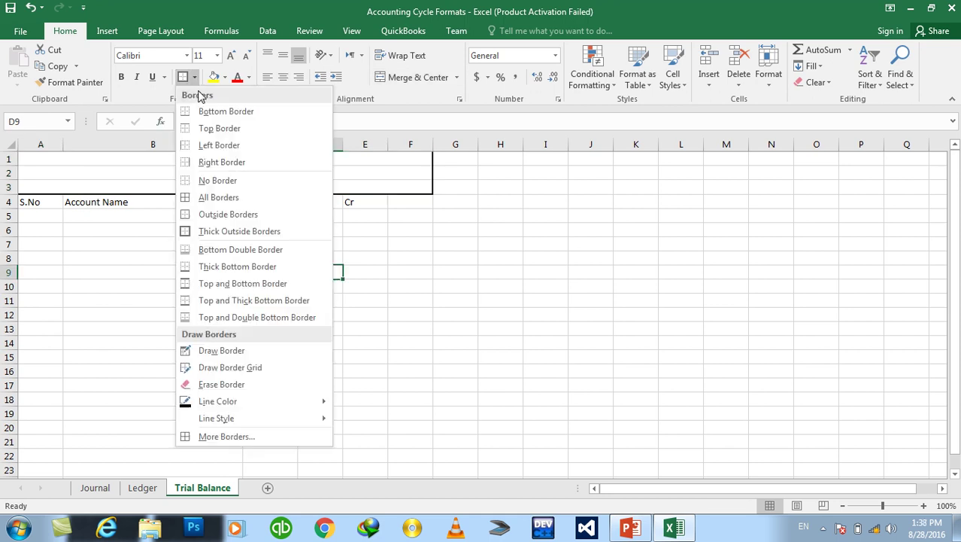
left_click(223, 350)
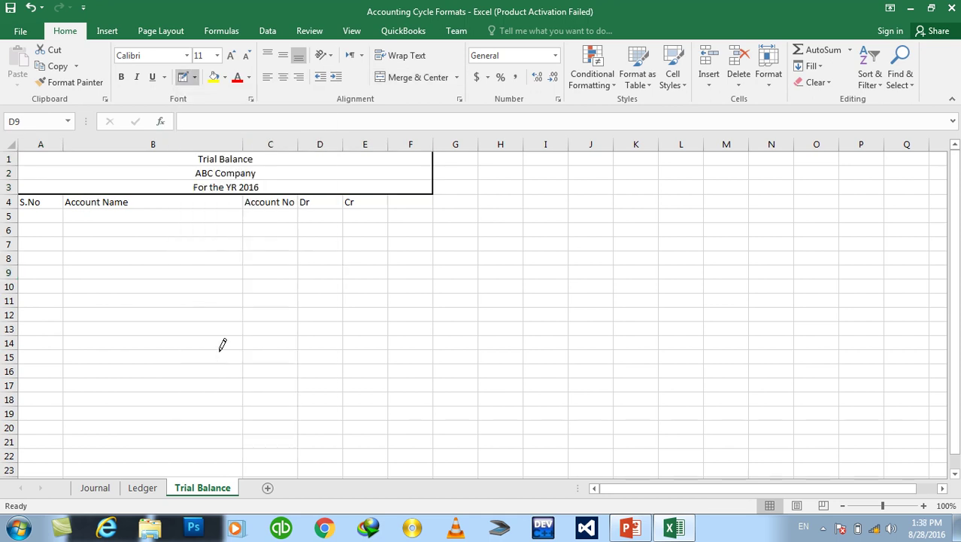
mouse_move(27, 208)
left_mouse_down()
mouse_move(387, 208)
mouse_move(391, 194)
left_mouse_up()
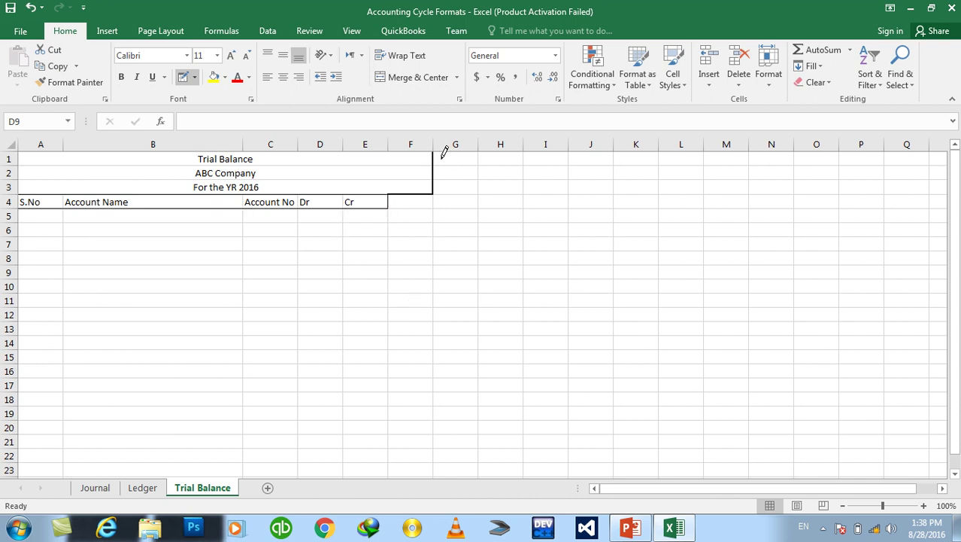
left_click(184, 77)
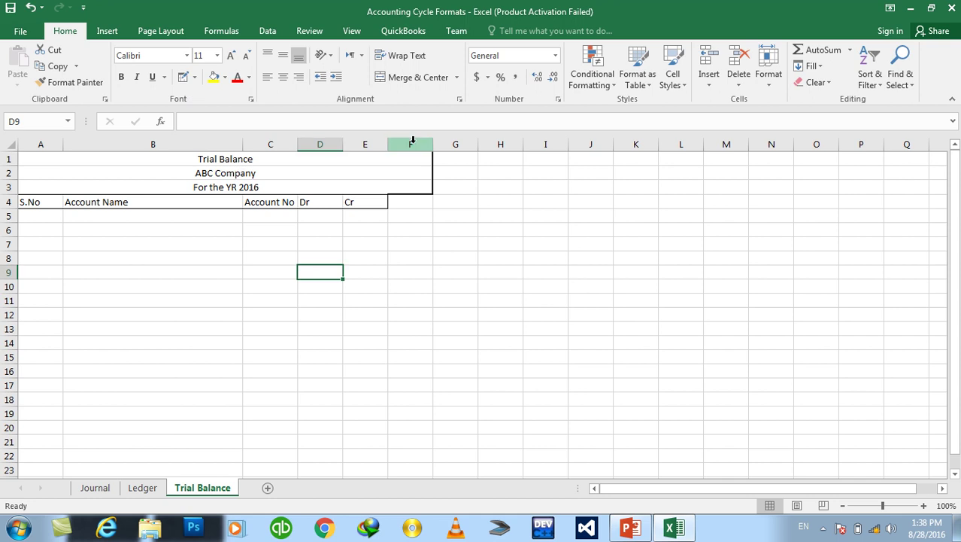
Step: Delete empty column F so the titles span A to E
left_click(412, 139)
right_click(414, 148)
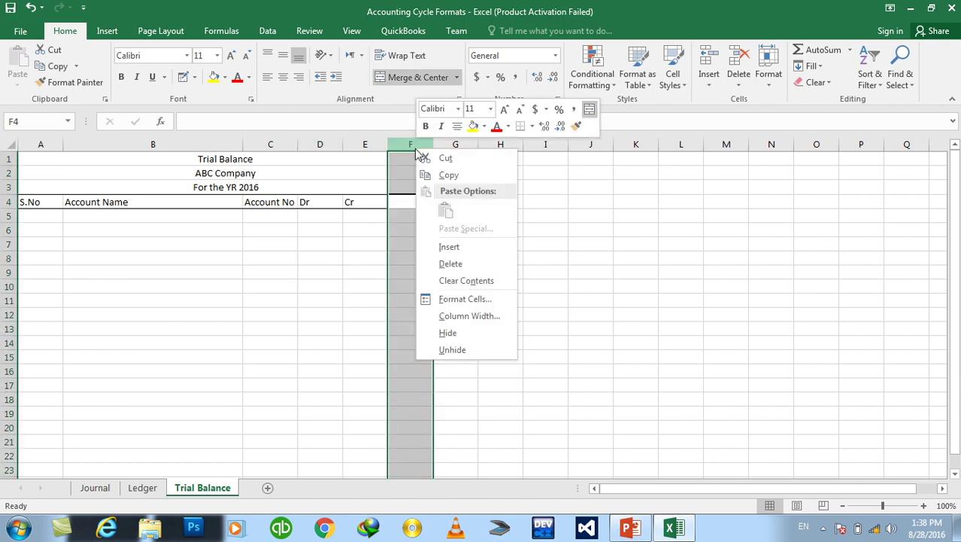
left_click(451, 264)
left_click(366, 205)
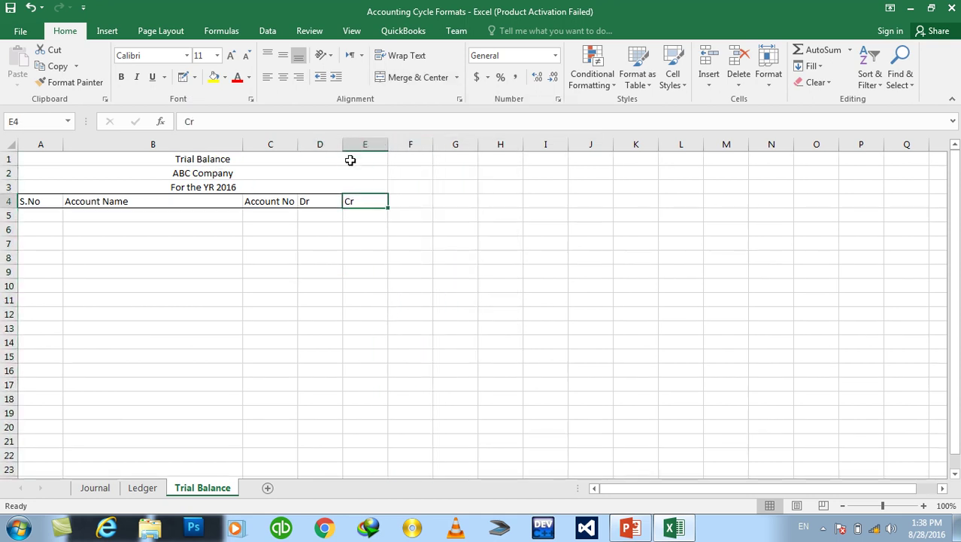
Step: Rule vertical lines between the Trial Balance columns down to row 22
left_click(183, 77)
left_click_drag(243, 192, 245, 455)
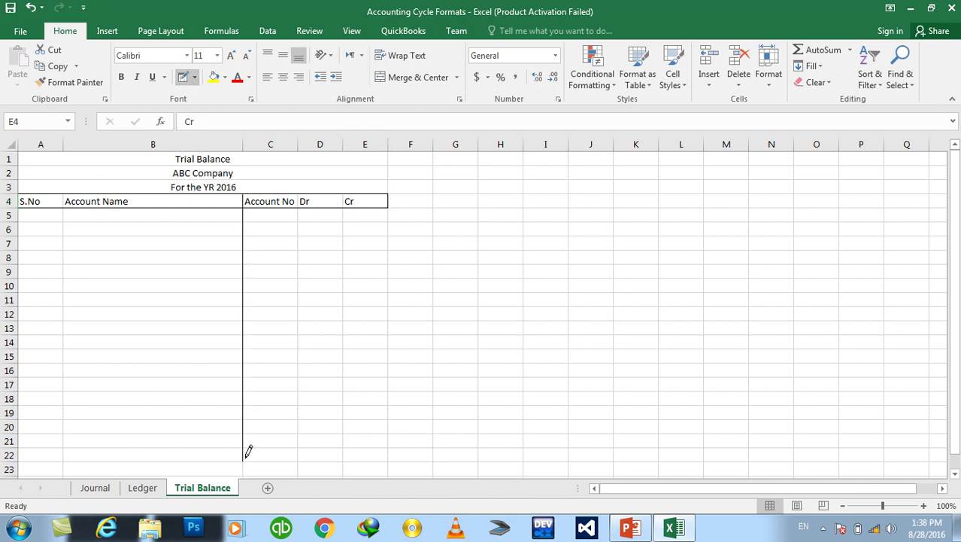
left_click_drag(301, 191, 300, 462)
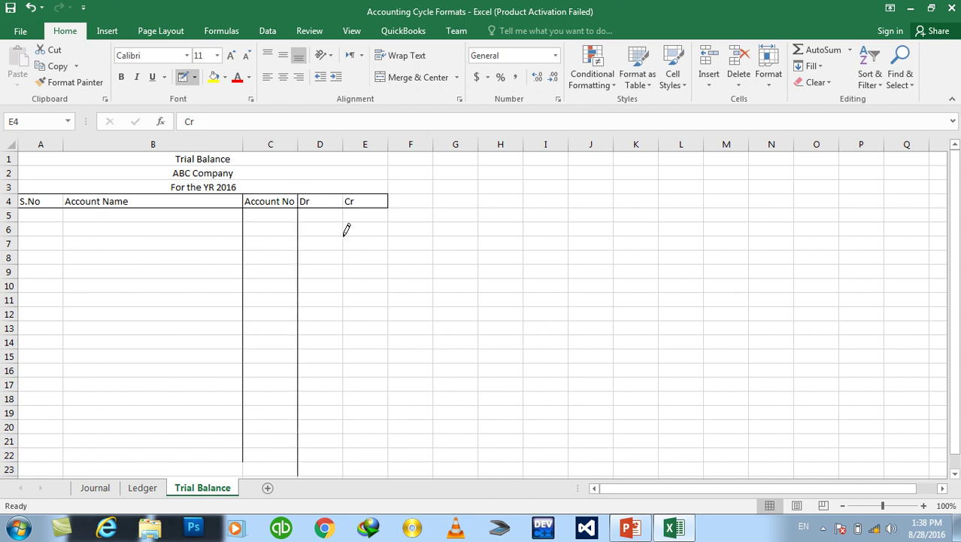
left_click_drag(348, 193, 347, 349)
left_click_drag(345, 434, 344, 461)
left_click_drag(389, 209, 388, 292)
left_click_drag(388, 370, 389, 458)
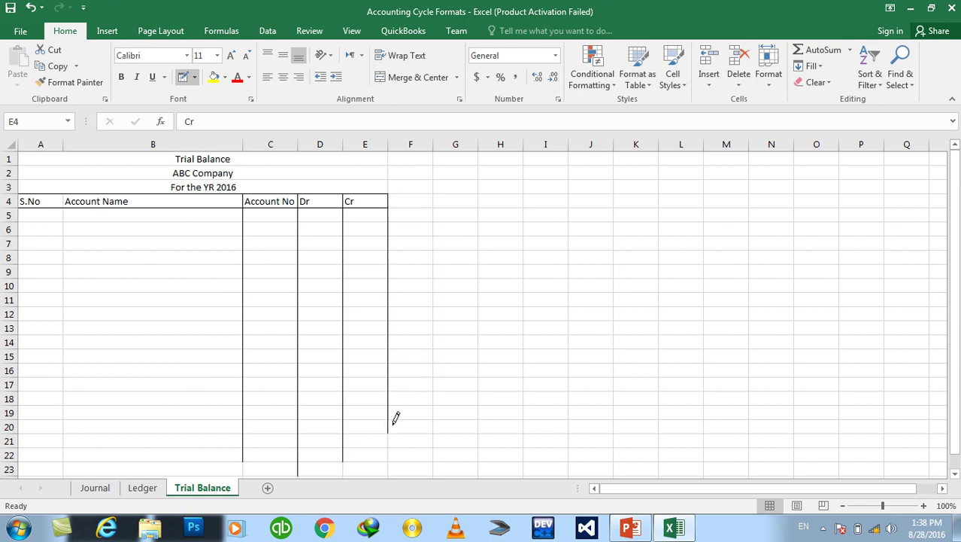
mouse_move(65, 212)
left_mouse_down()
mouse_move(73, 453)
mouse_move(73, 438)
left_mouse_up()
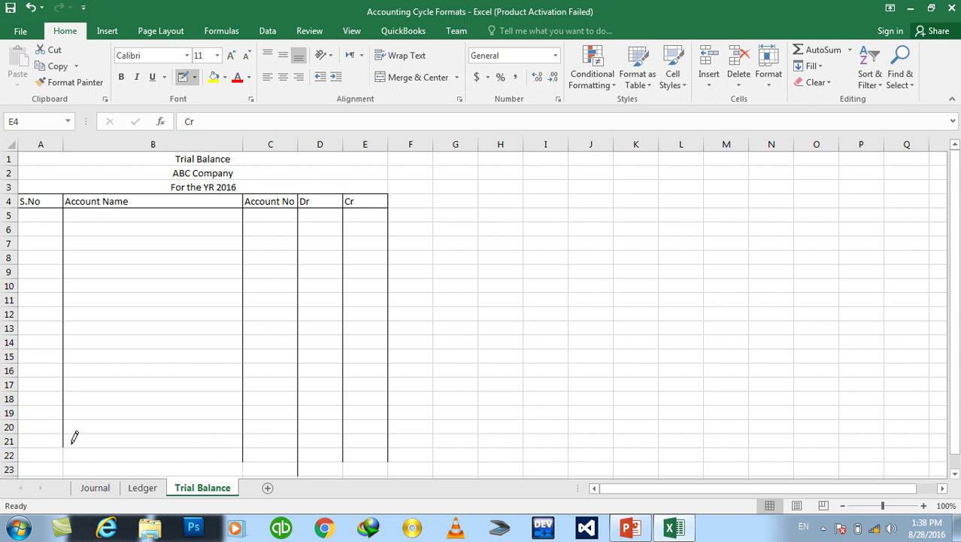
Step: With a double line style, redraw the Total row, column edges, header underline and right edge
left_click(194, 77)
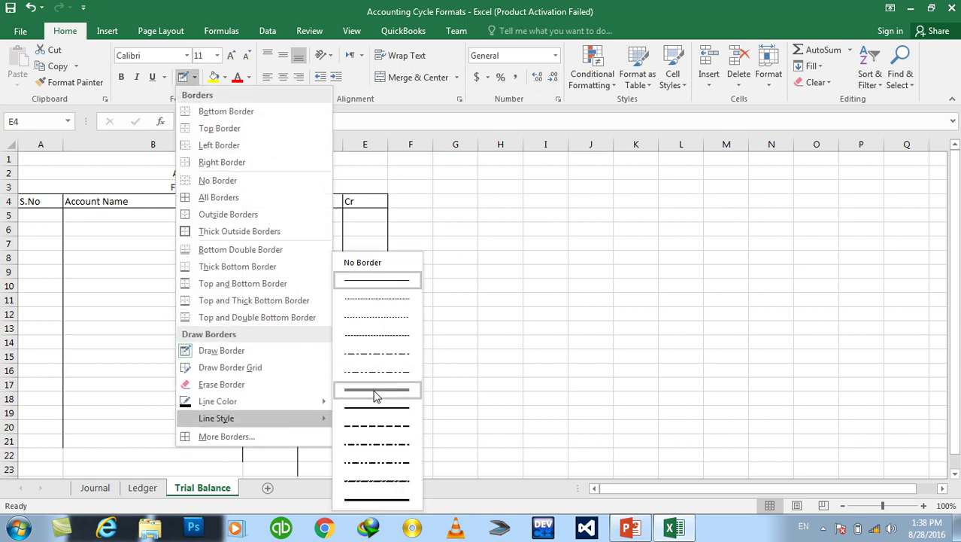
mouse_move(217, 418)
left_click(376, 393)
left_click_drag(34, 444, 367, 454)
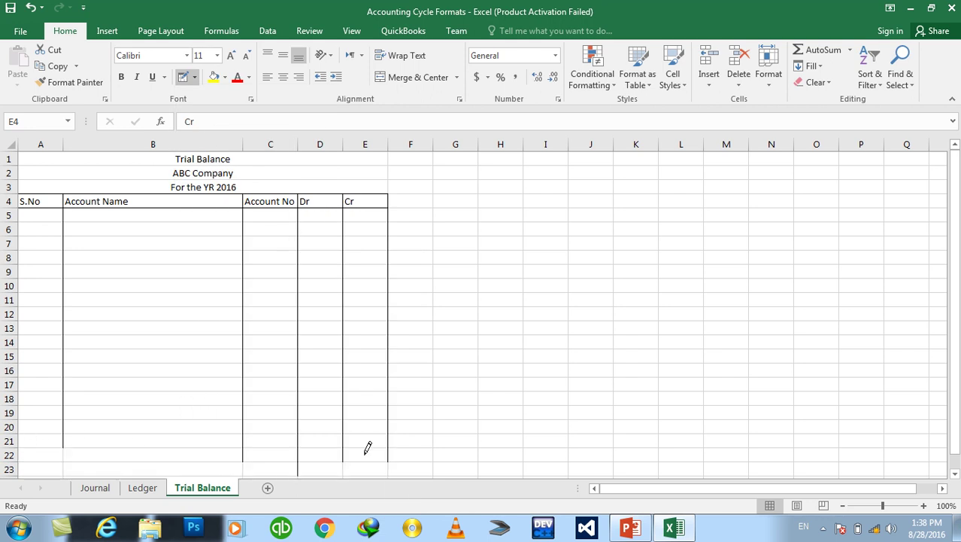
left_click_drag(390, 198, 391, 455)
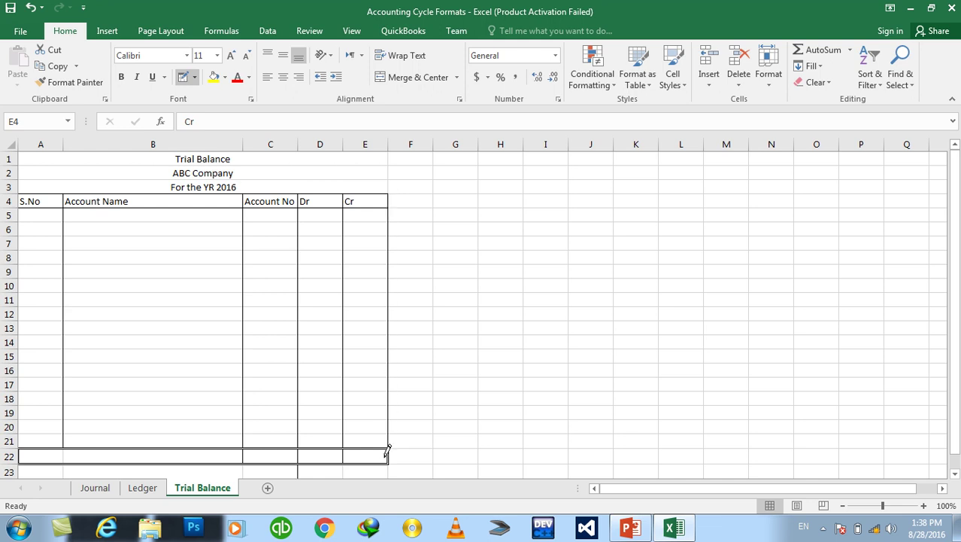
left_click_drag(299, 197, 300, 440)
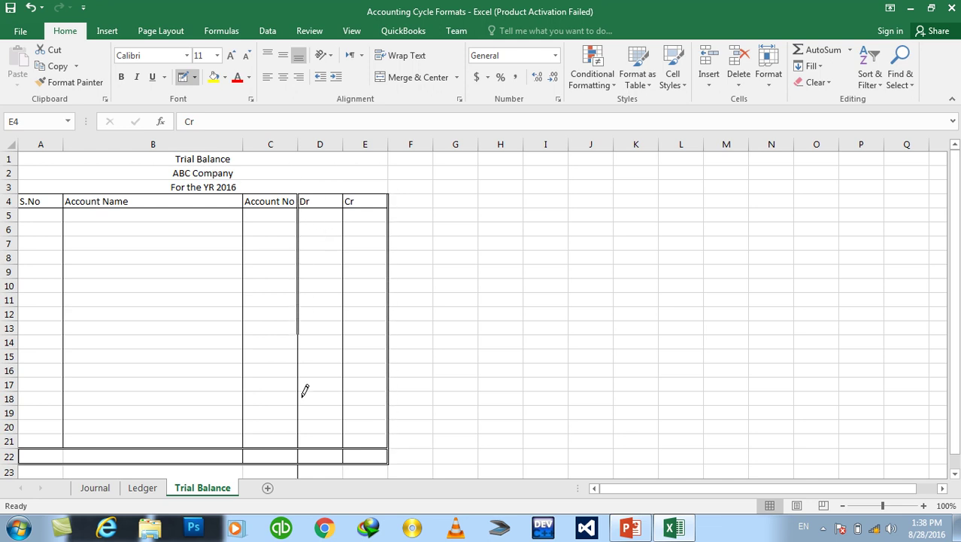
left_click_drag(243, 197, 254, 444)
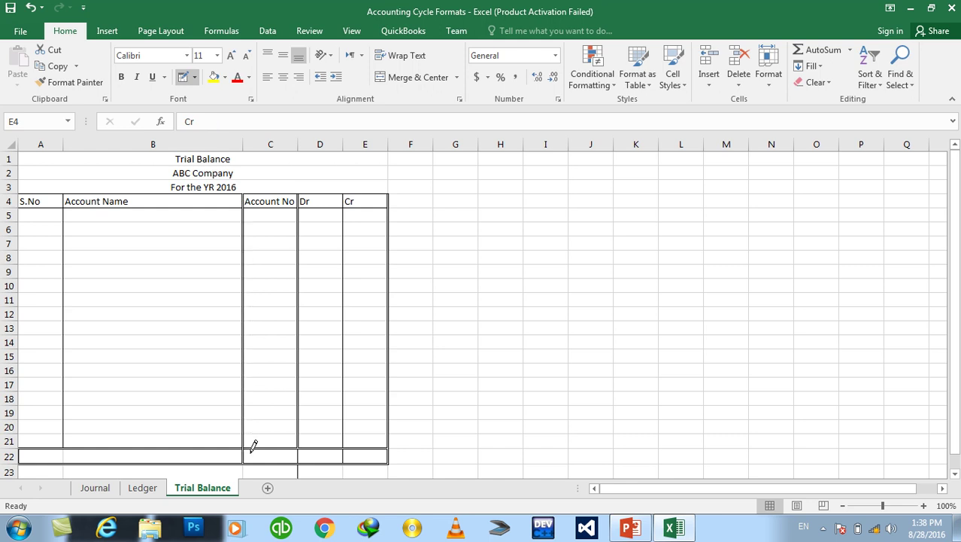
left_click(343, 455)
mouse_move(51, 208)
left_mouse_down()
mouse_move(262, 204)
mouse_move(376, 191)
left_mouse_up()
left_click_drag(390, 148, 387, 186)
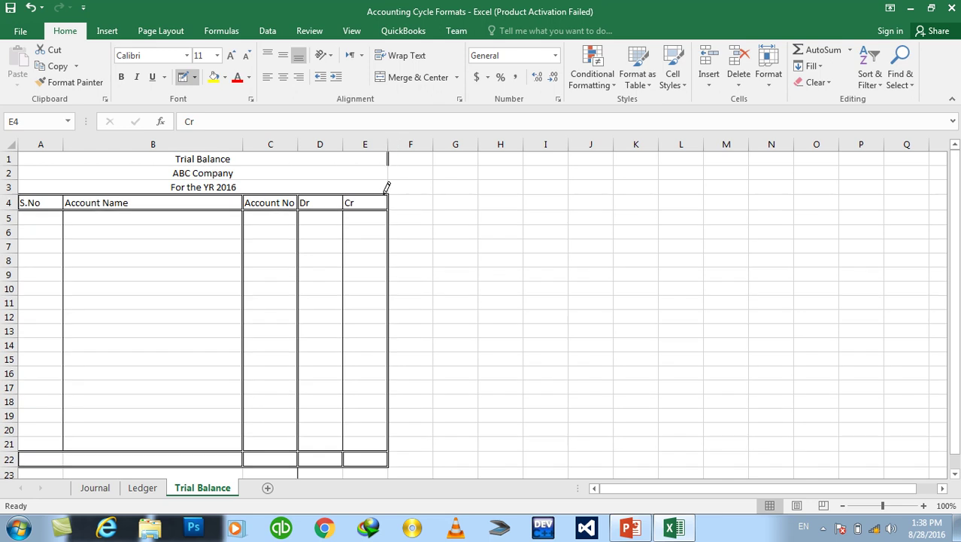
left_click_drag(390, 188, 391, 167)
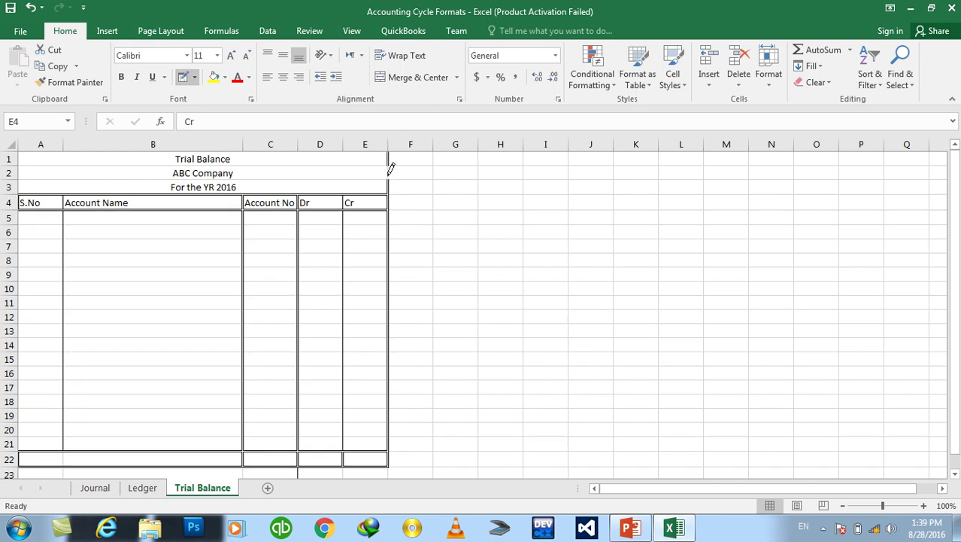
Step: Number the rows 1 to 4 in cells A5:A8
left_click(183, 76)
left_click(45, 221)
type("1")
key("Return")
type("2")
key("Return")
type("3 4")
key("Tab")
key("Up")
key("Up")
key("Up")
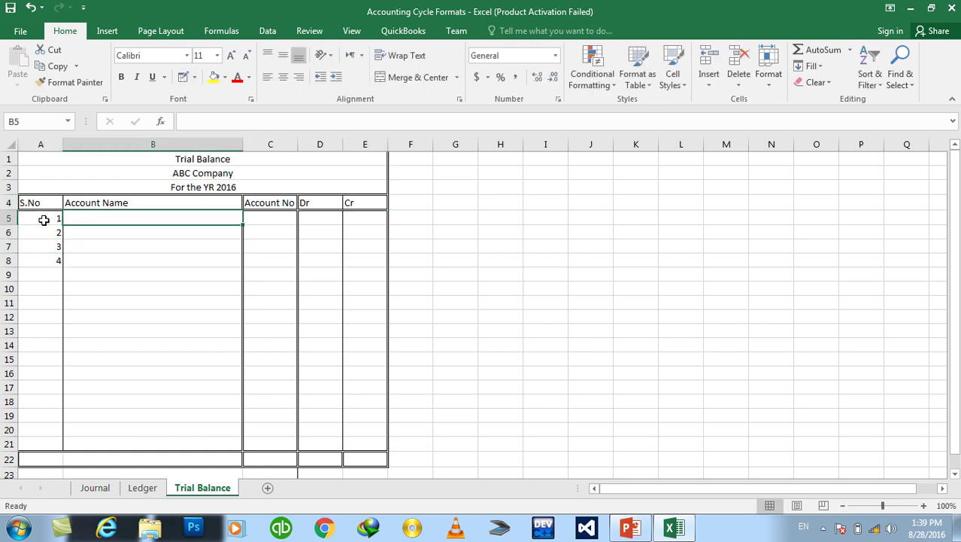
Step: Enter Cash with account number 100 and a 40000 debit in row 5
type("Cash")
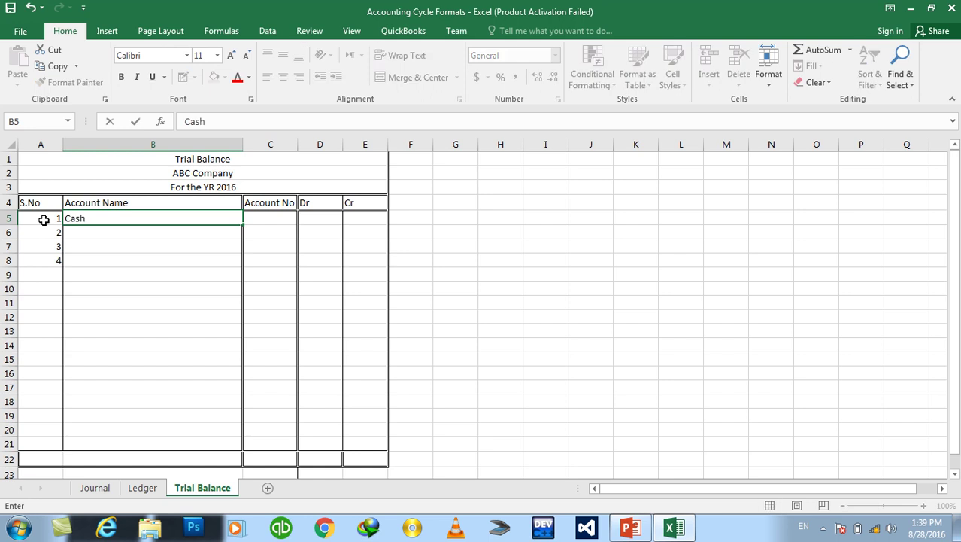
key("Tab")
key("Tab")
key("shift+Tab")
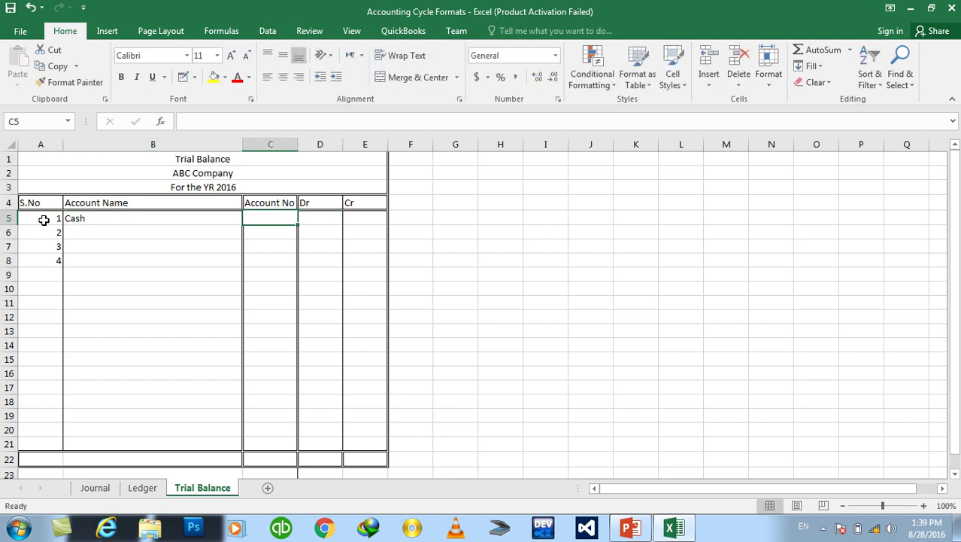
type("0")
key("BackSpace")
type("A")
key("BackSpace")
key("BackSpace")
type("100")
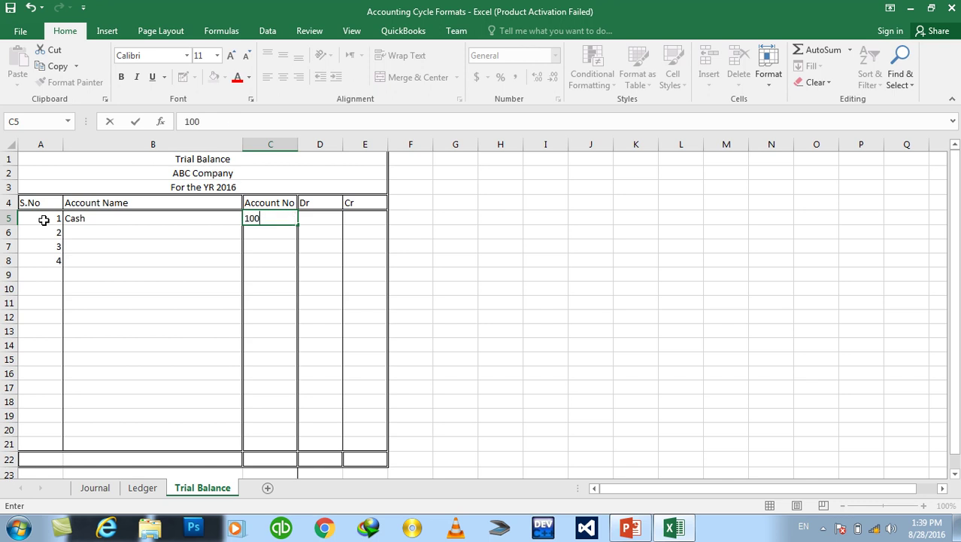
key("Tab")
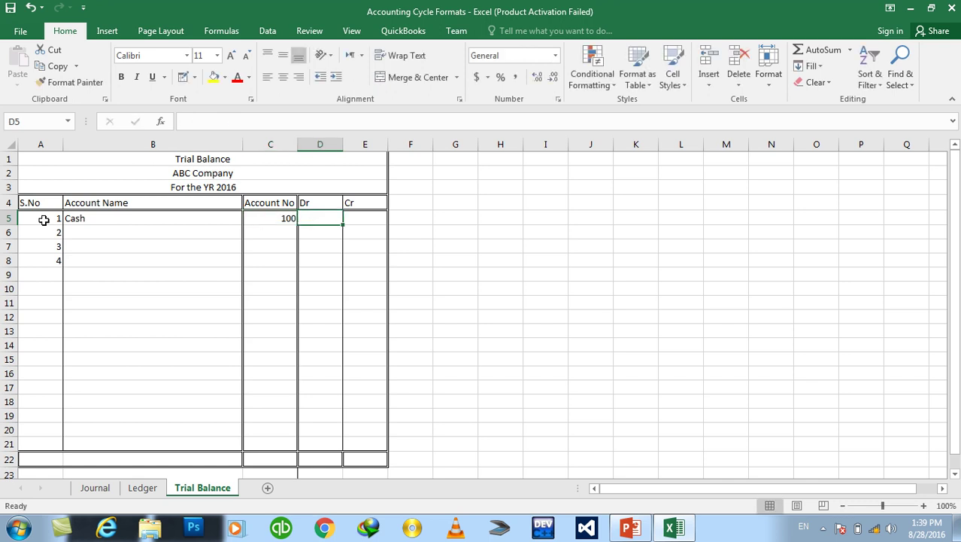
type("40000")
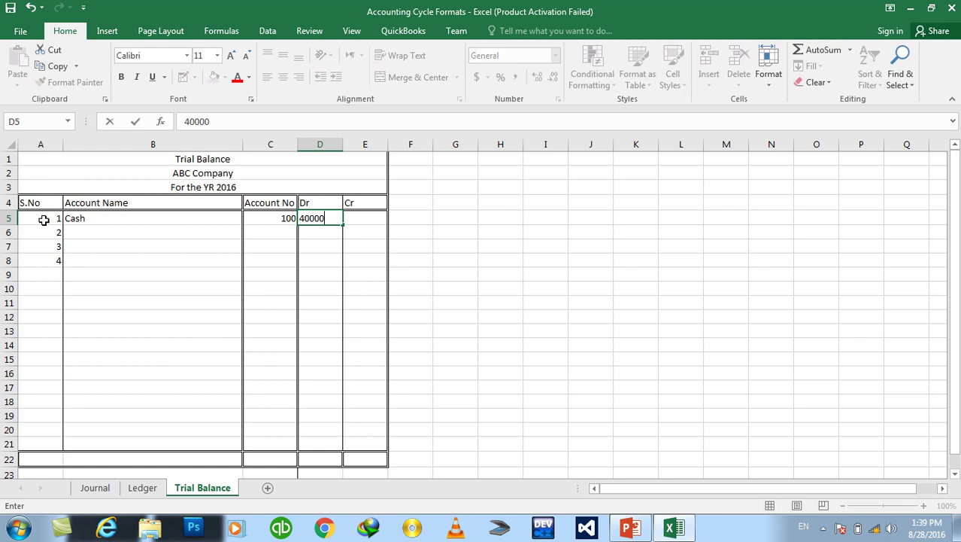
key("Return")
Step: Enter Account Payable with account number 200 and a 150000 credit in row 6
key("Left")
key("Left")
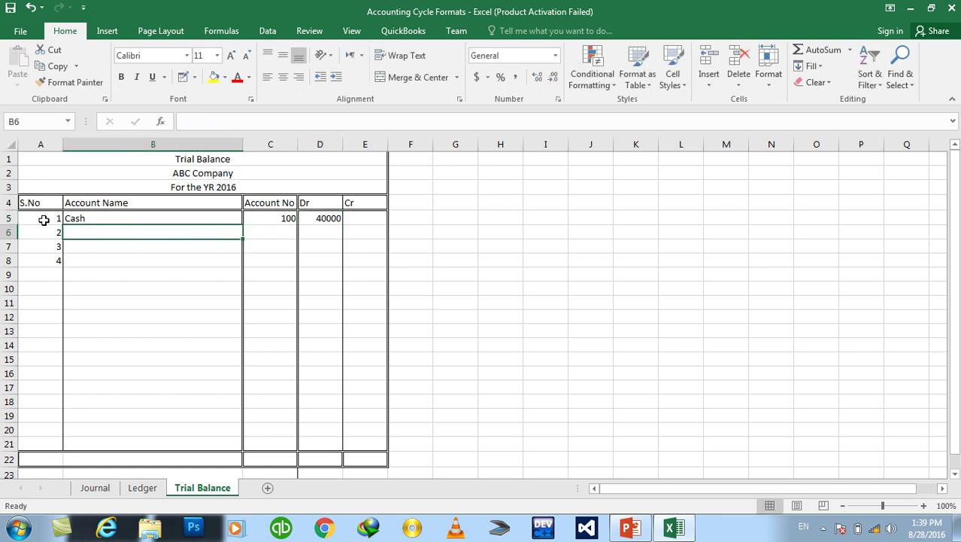
type("Account Payable")
key("ctrl+Return")
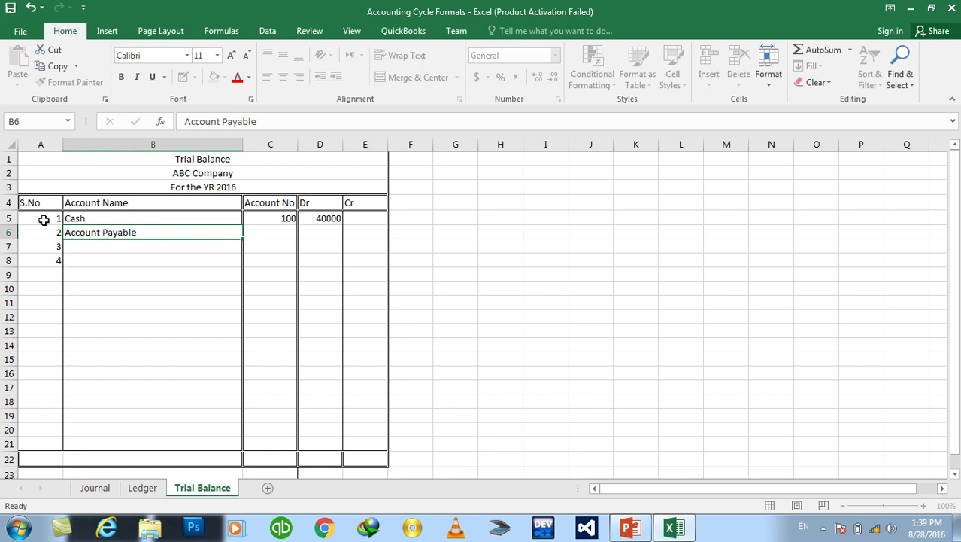
key("Right")
key("Right")
key("Left")
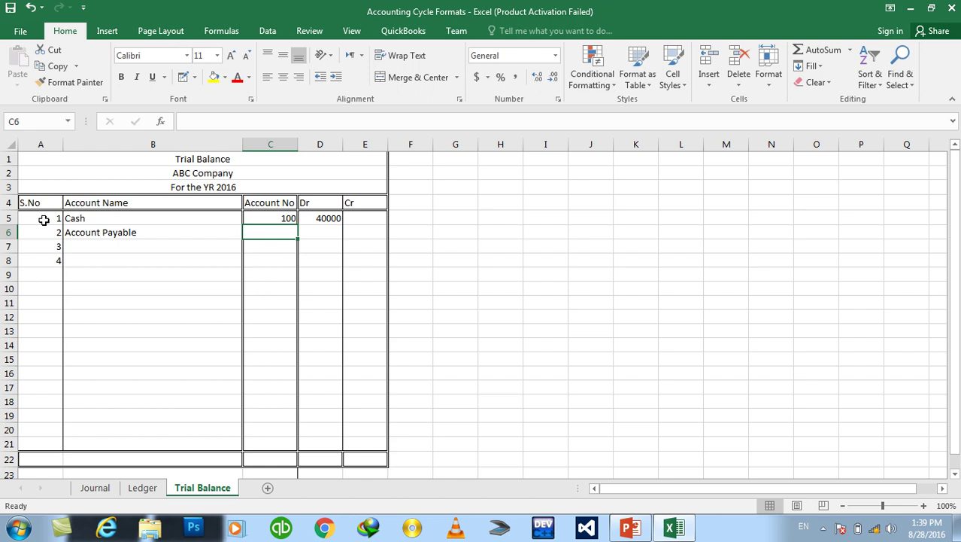
type("2000")
key("BackSpace")
key("ctrl+Return")
key("Right")
key("Right")
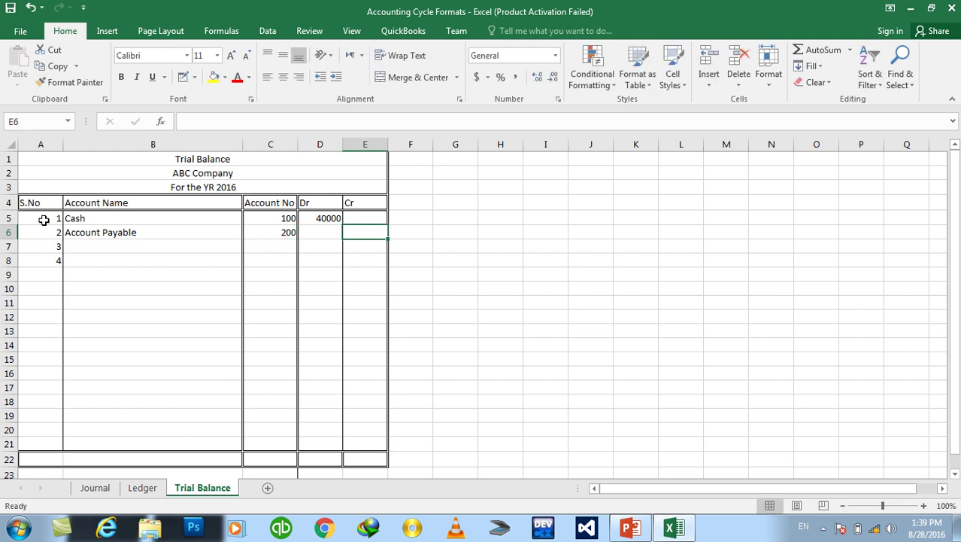
key("Left")
type("1500")
key("Escape")
key("Right")
type("150000")
key("Return")
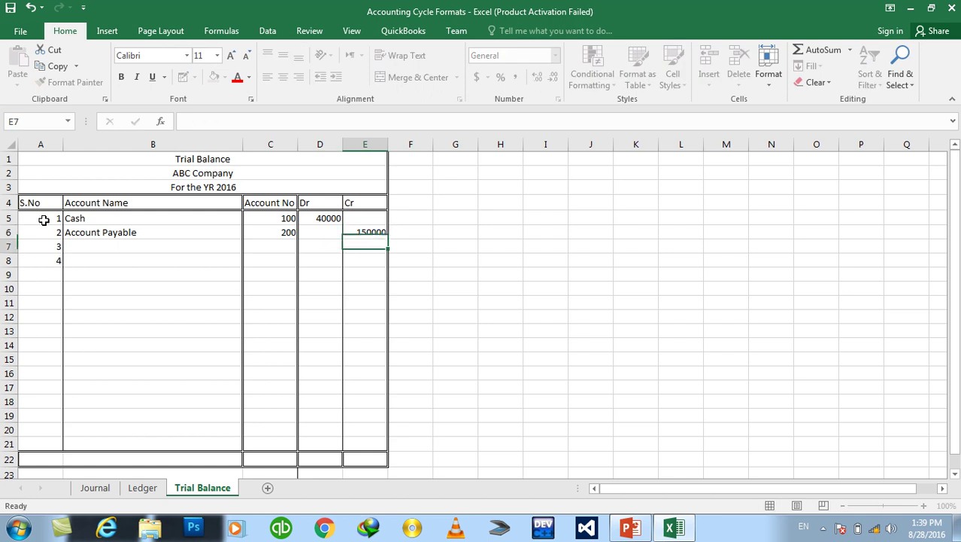
left_click(41, 459)
Step: Add a bold 'Total' label in cell A22
type("Total")
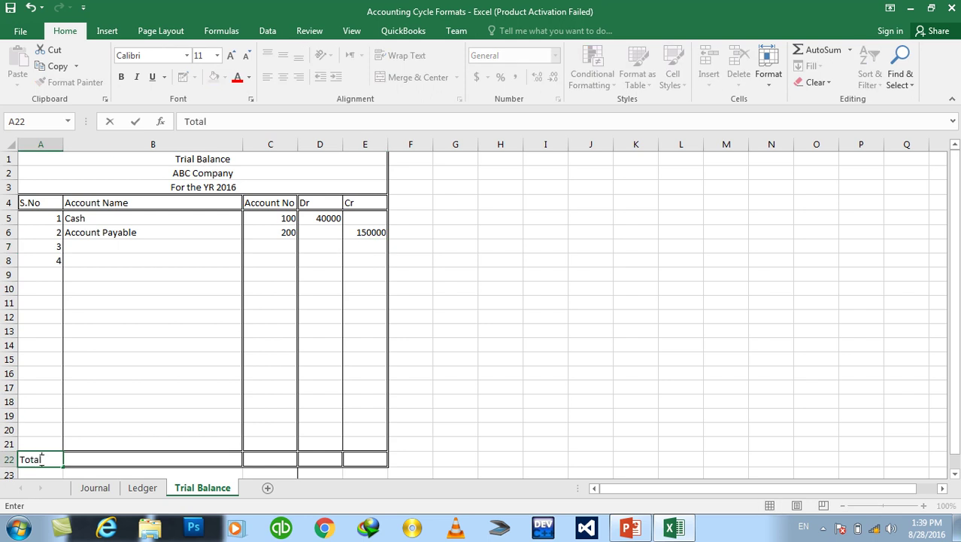
key("Return")
key("Up")
key("ctrl+b")
key("Right")
key("Right")
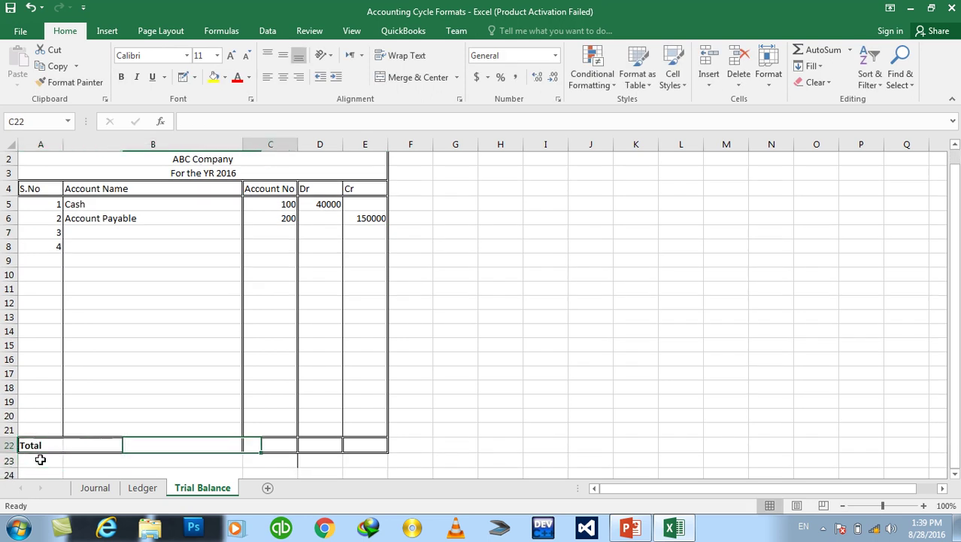
Step: AutoSum the Dr column in D22, giving 40000
key("Right")
key("Left")
key("Right")
key("alt+equal")
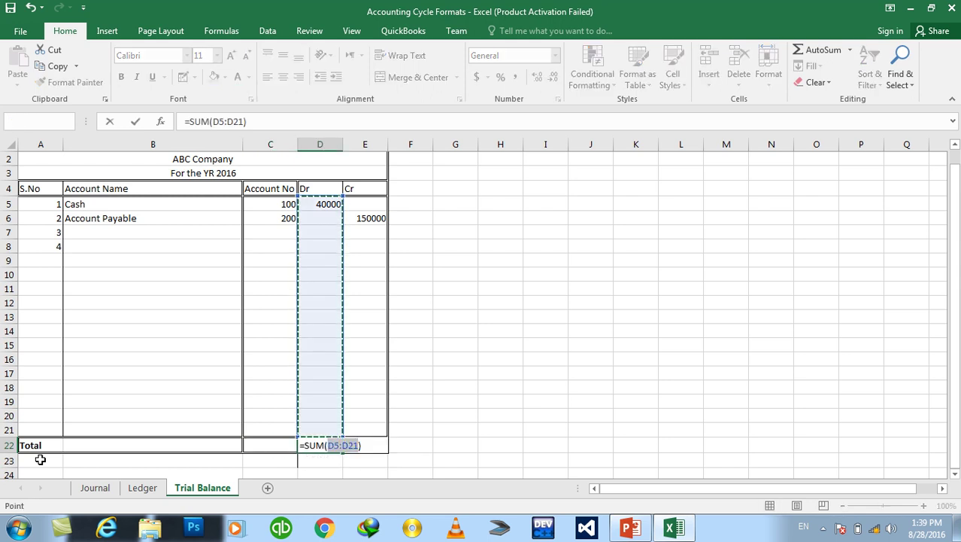
key("Return")
key("Up")
Step: Sum the Cr column over E5:E21 in E22 (150000) and bold both totals
key("Right")
key("alt+equal")
key("Return")
key("Up")
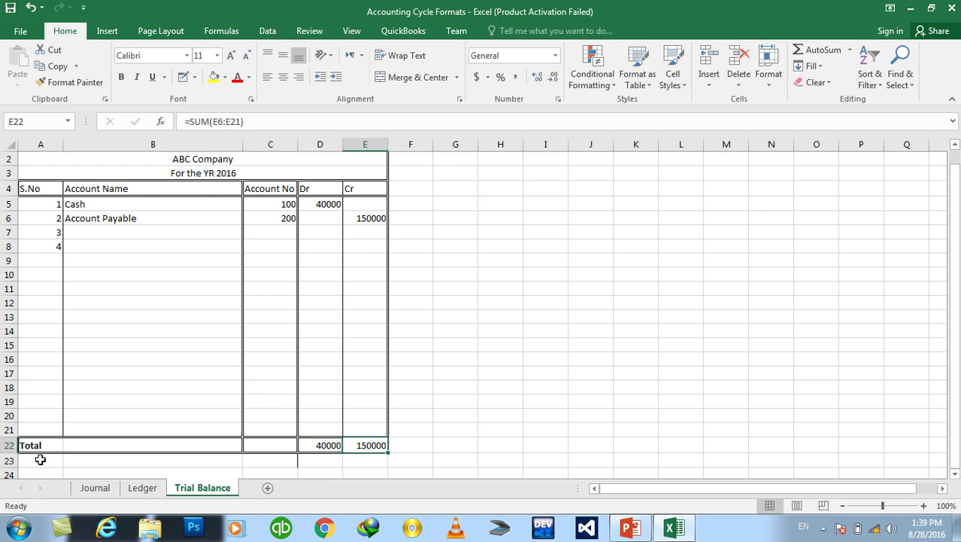
key("F2")
left_click_drag(361, 200, 360, 430)
key("ctrl+Return")
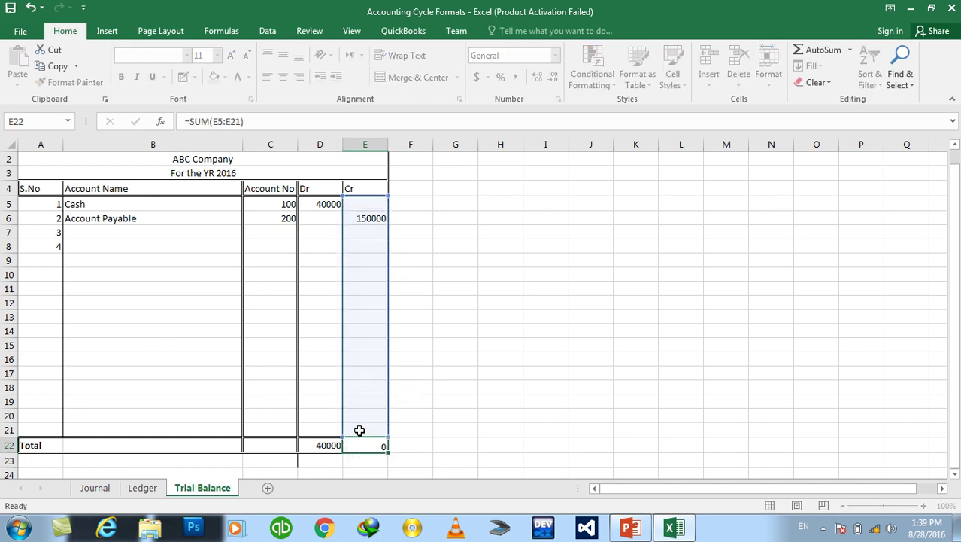
key("ctrl+b")
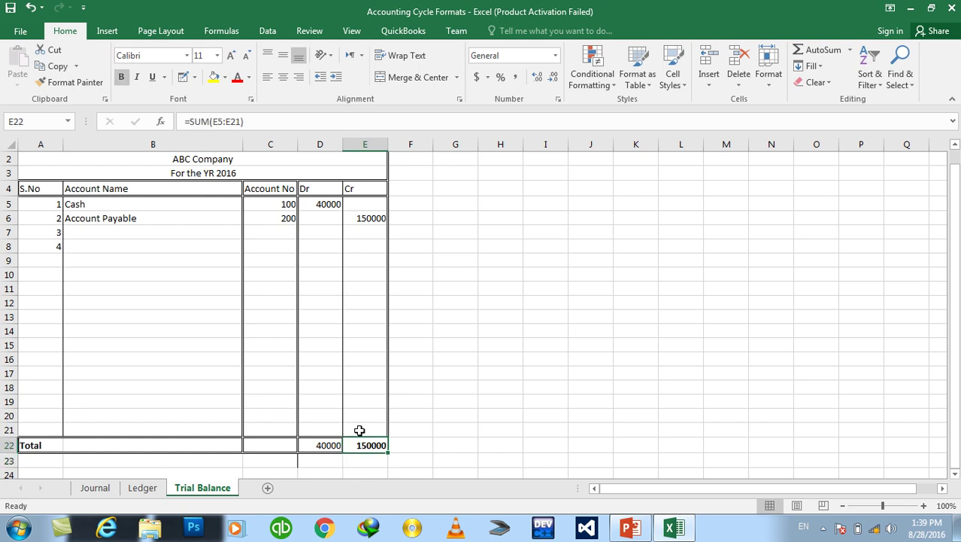
key("Left")
key("ctrl+b")
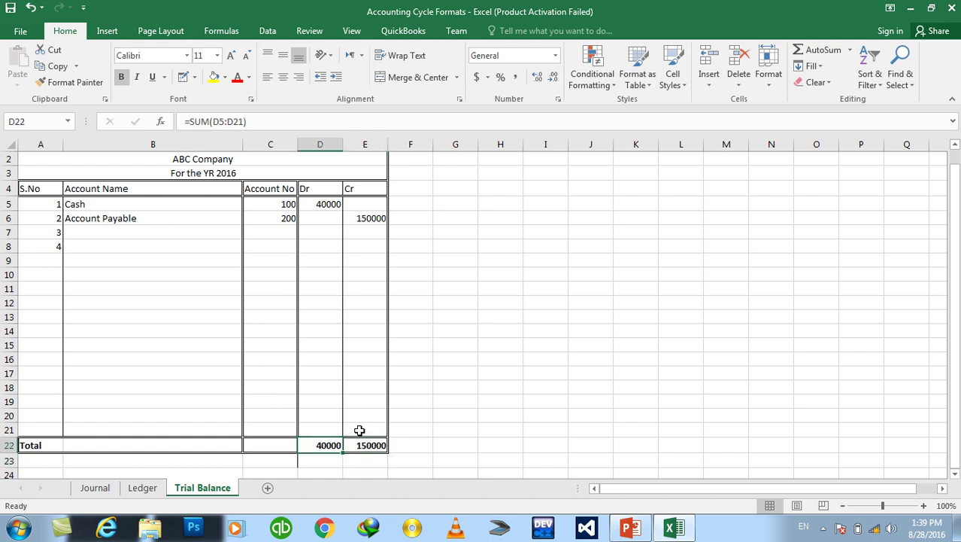